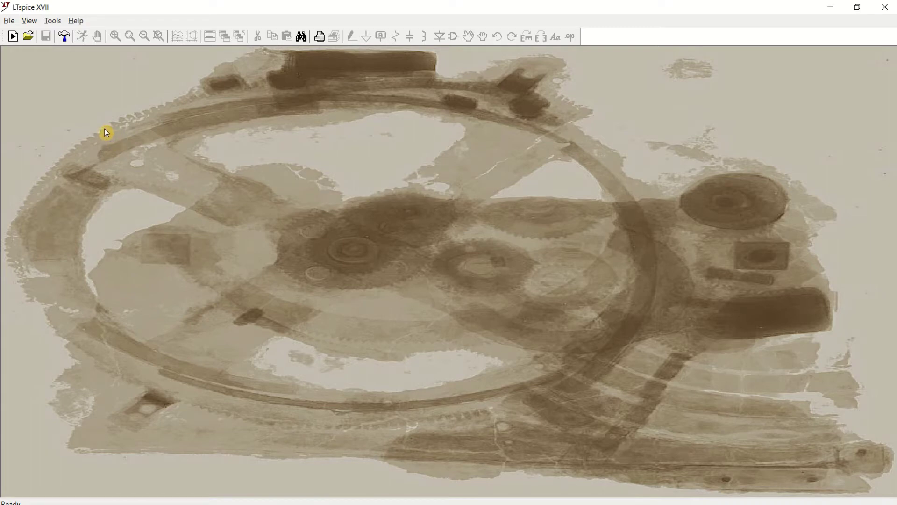
Create a new blank schematic, Draft4, from the File menu
left_click(5, 24)
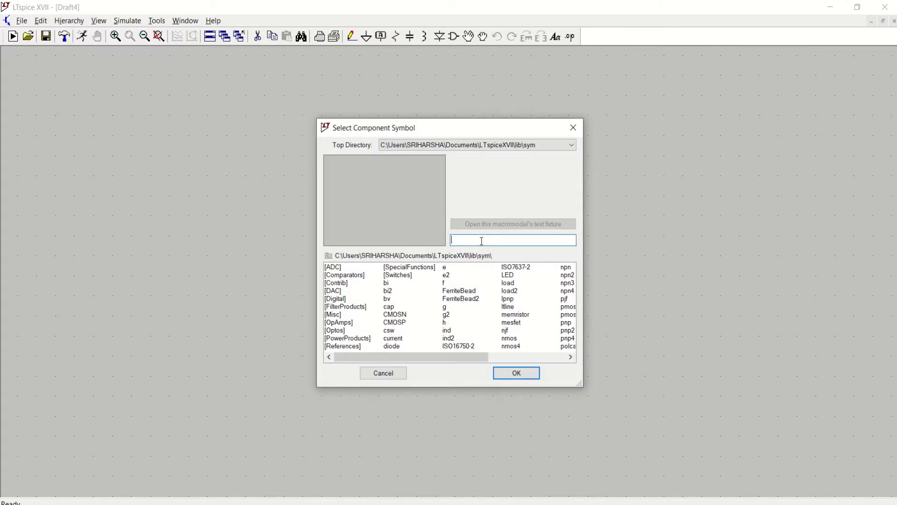
Place two CMOSP transistors, M1 and M2, side by side
type("cmos")
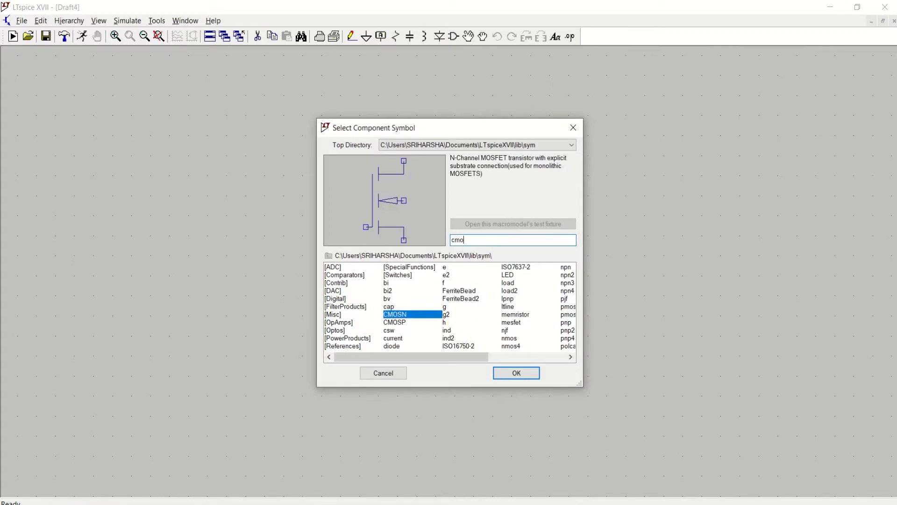
left_click(405, 323)
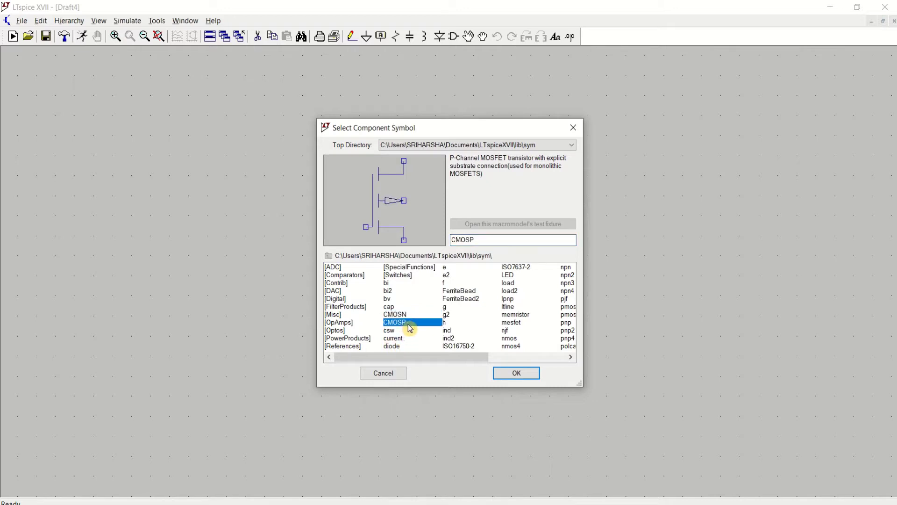
left_click(516, 373)
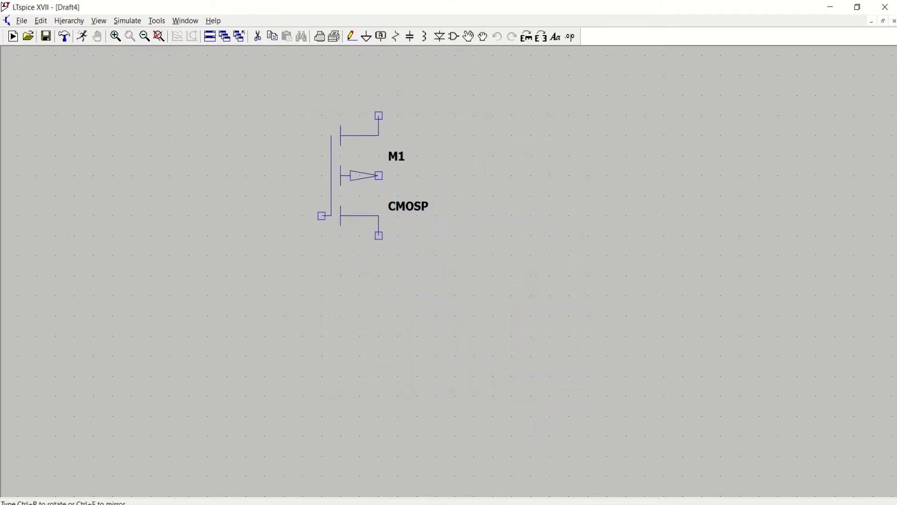
left_click(332, 175)
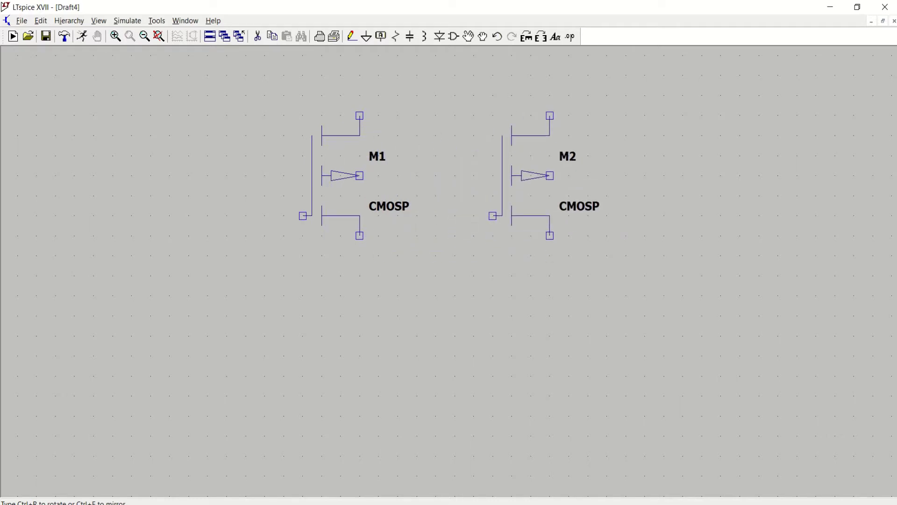
left_click(532, 179)
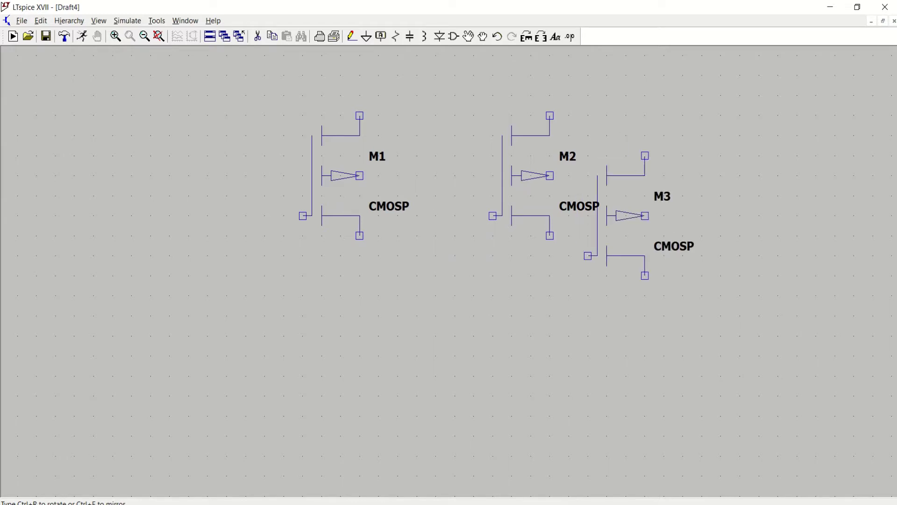
key("Escape")
Place two CMOSN transistors, M3 and M4, stacked below M2, then fit the view
left_click(453, 36)
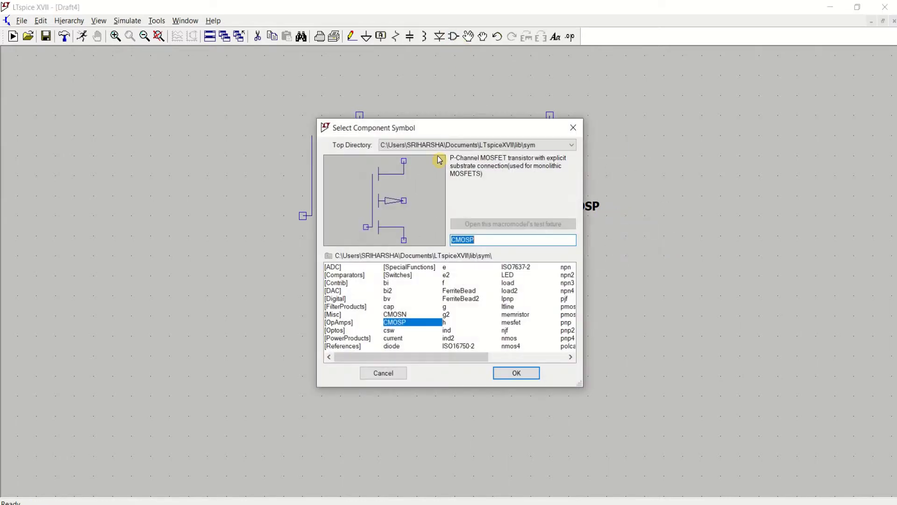
left_click(406, 314)
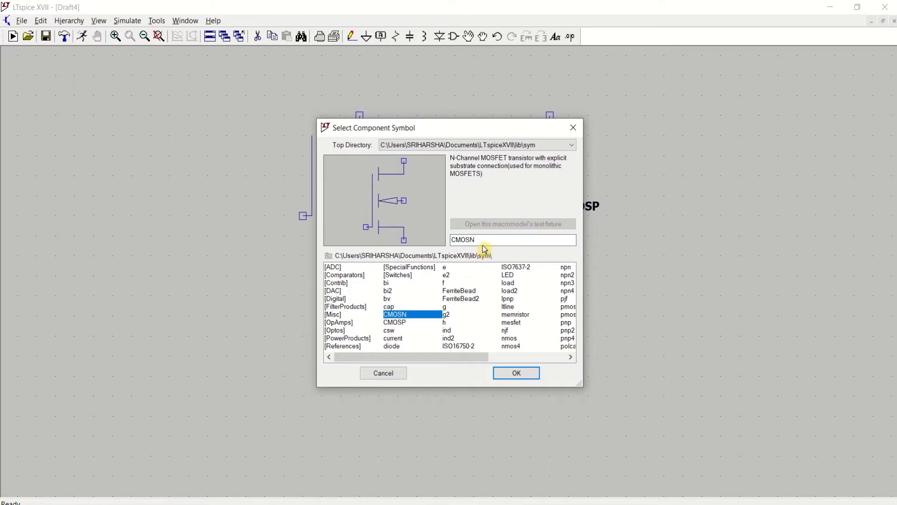
left_click(516, 373)
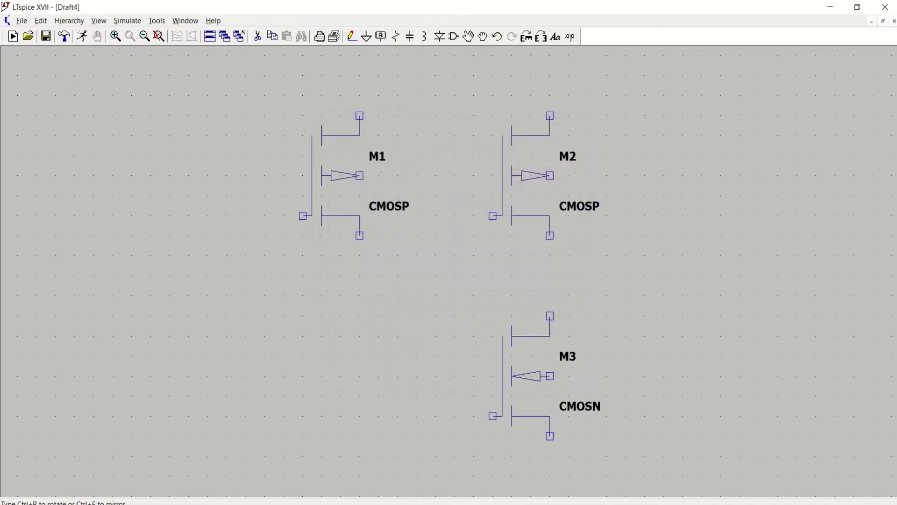
left_click(516, 373)
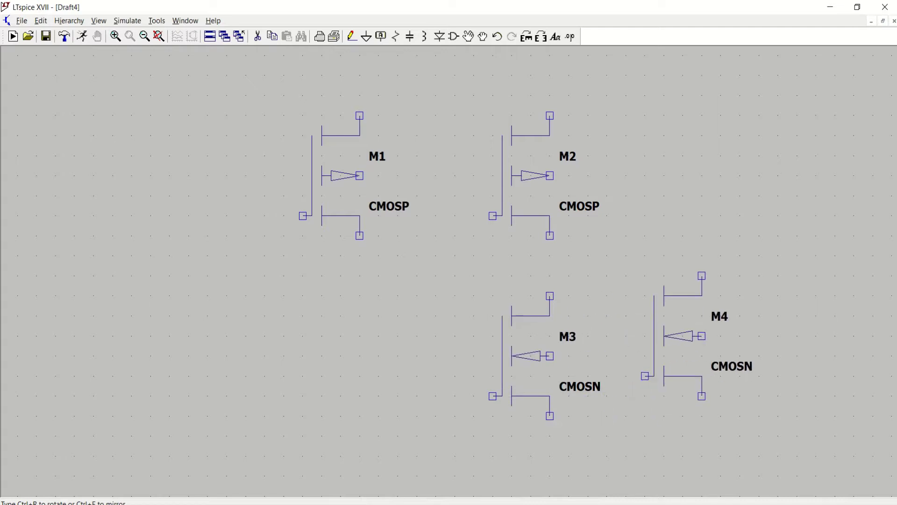
scroll(691, 337, "down", 2)
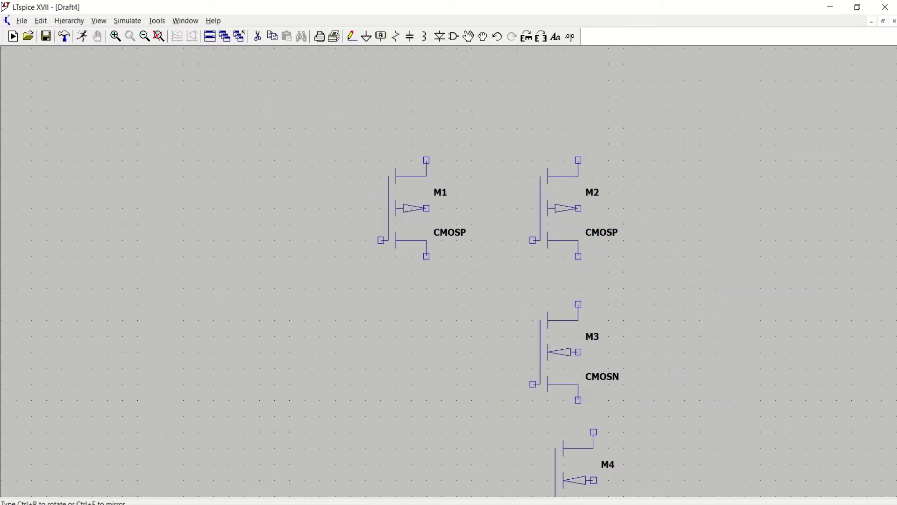
left_click(530, 432)
key("Escape")
left_click(159, 36)
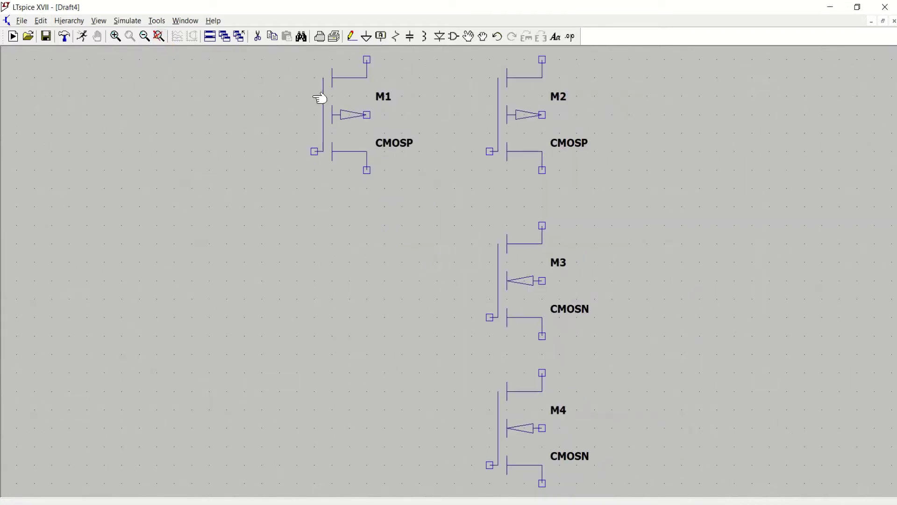
Wire the lower terminals of M1 and M2 together to M3's upper terminal
scroll(593, 187, "down", 2)
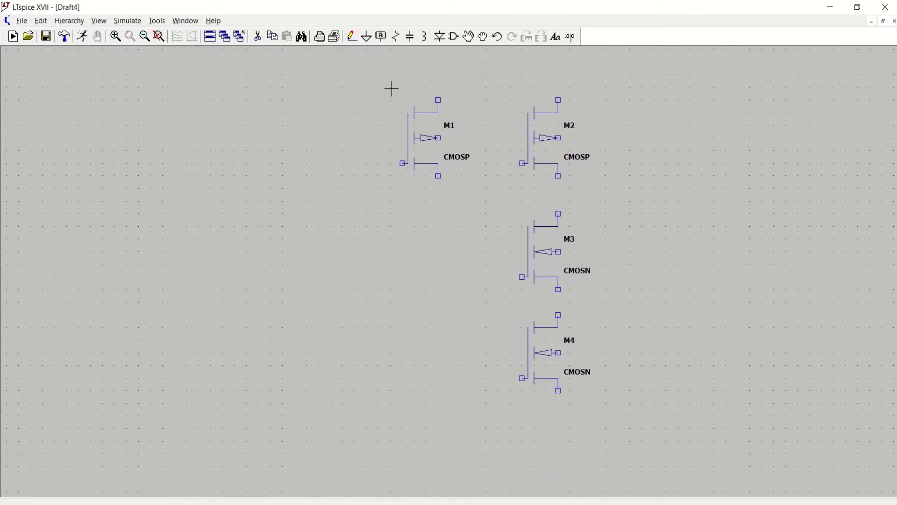
left_click(352, 37)
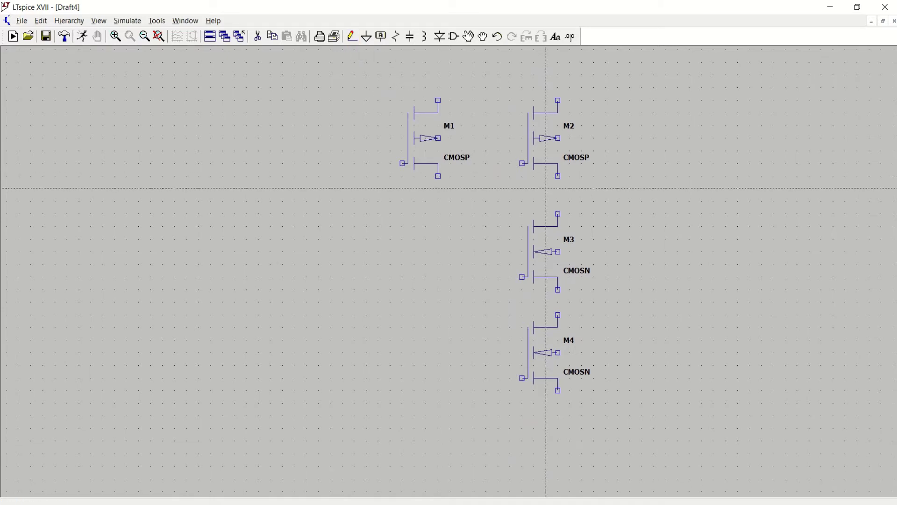
left_click(557, 177)
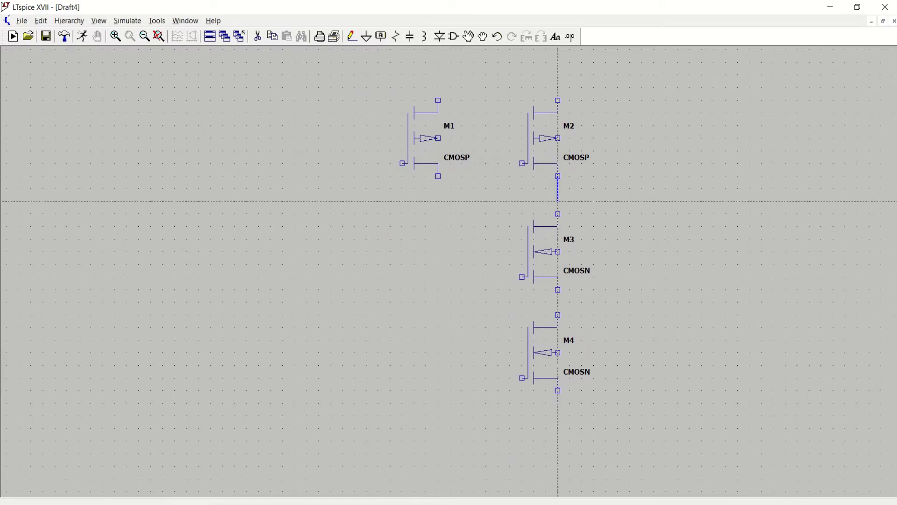
left_click(557, 214)
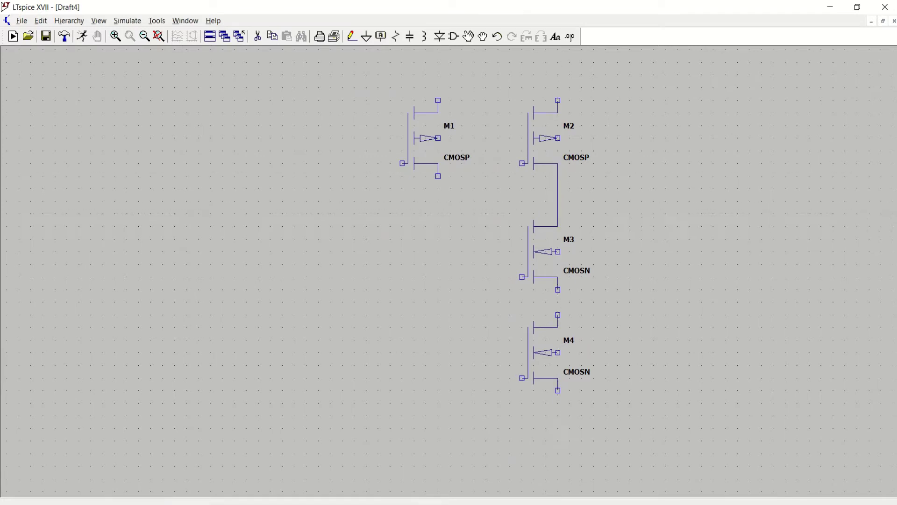
left_click(439, 177)
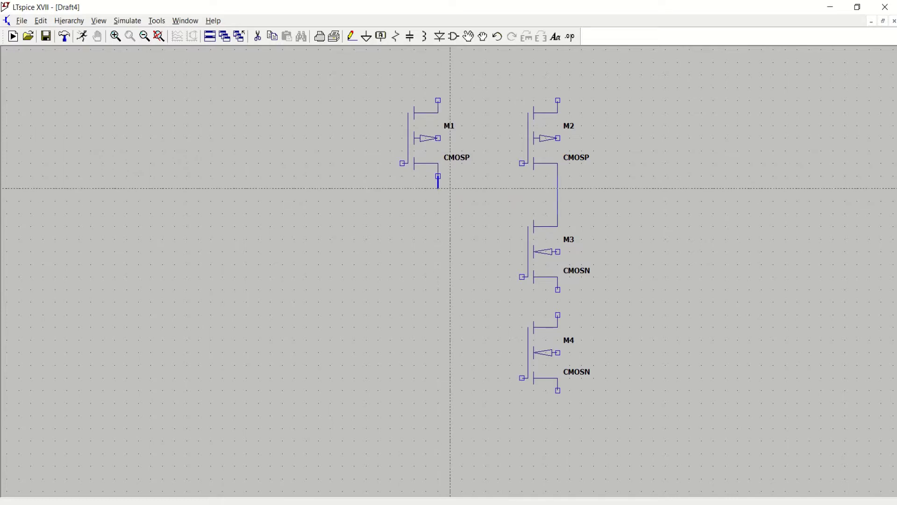
left_click(557, 201)
Join M1 and M2 upper terminals with a top wire and tie both bodies to it
left_click(439, 100)
left_click(438, 75)
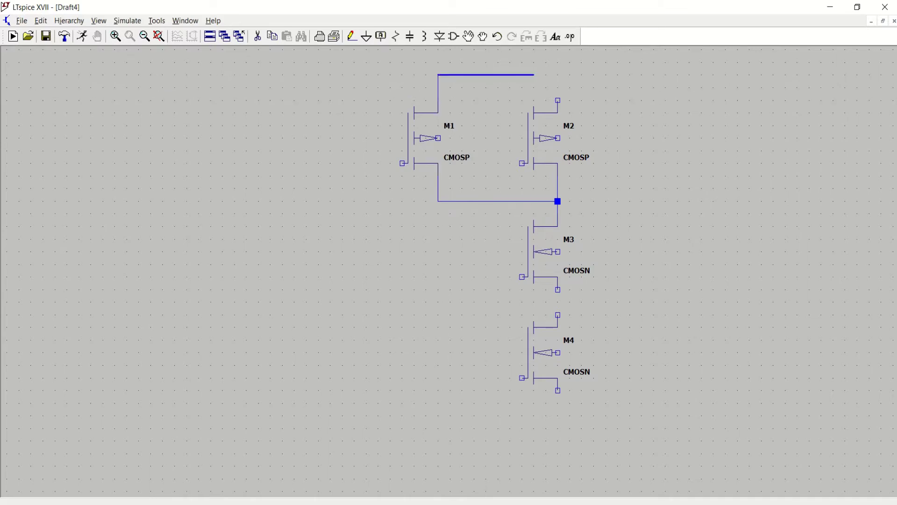
left_click(558, 75)
left_click(558, 101)
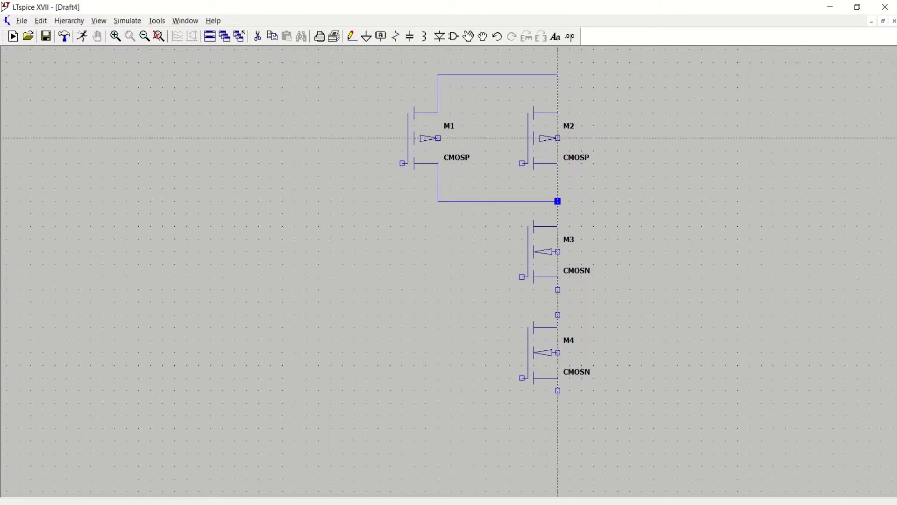
left_click(558, 138)
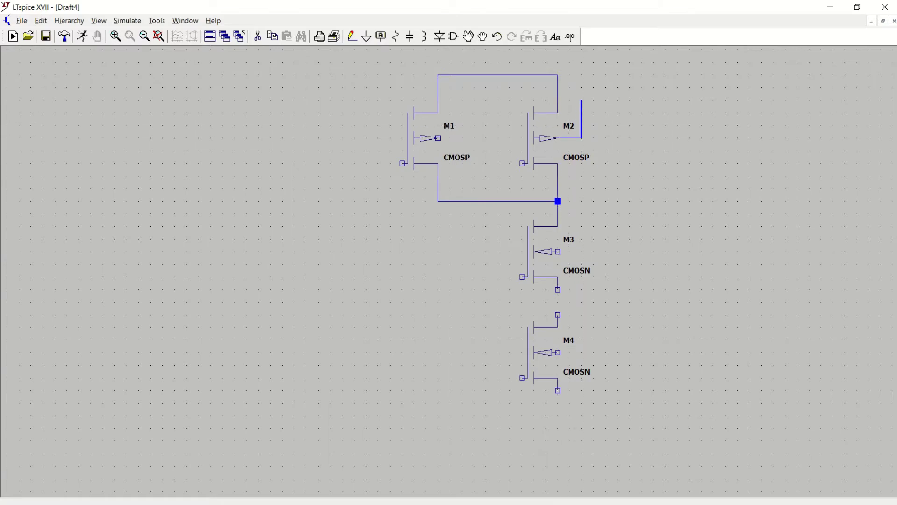
left_click(582, 87)
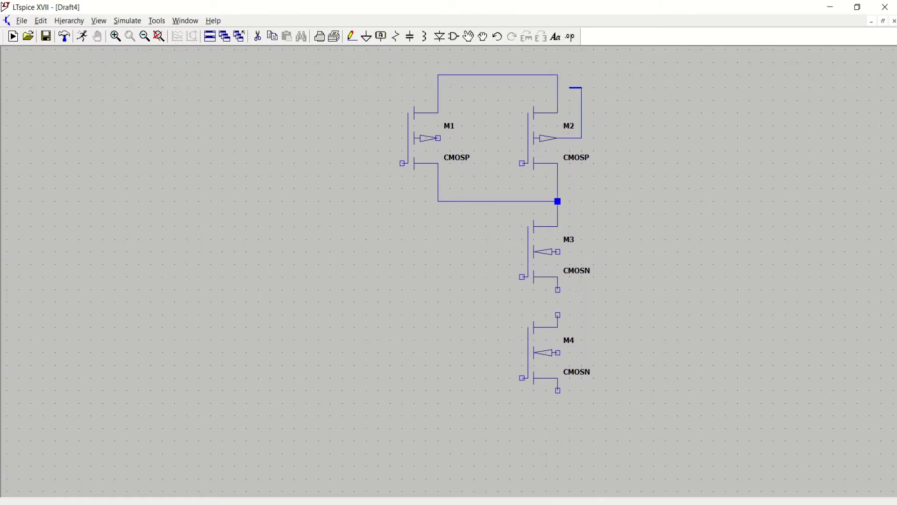
left_click(558, 88)
left_click(438, 138)
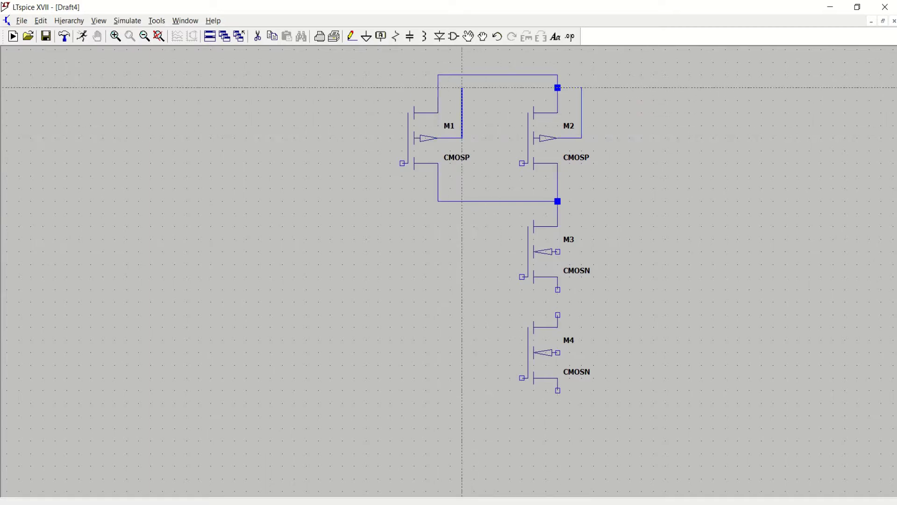
left_click(461, 87)
left_click(438, 87)
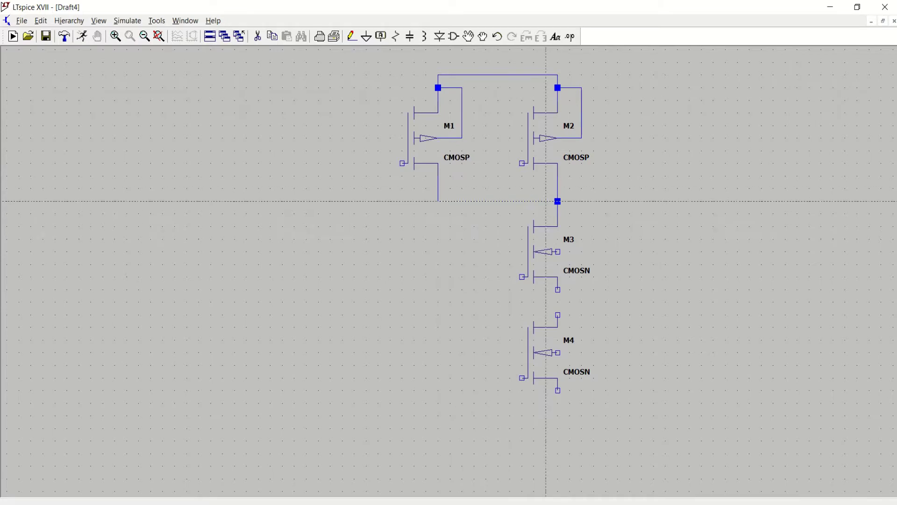
Connect M3's lower terminal to M4's upper terminal
left_click(558, 290)
left_click(557, 315)
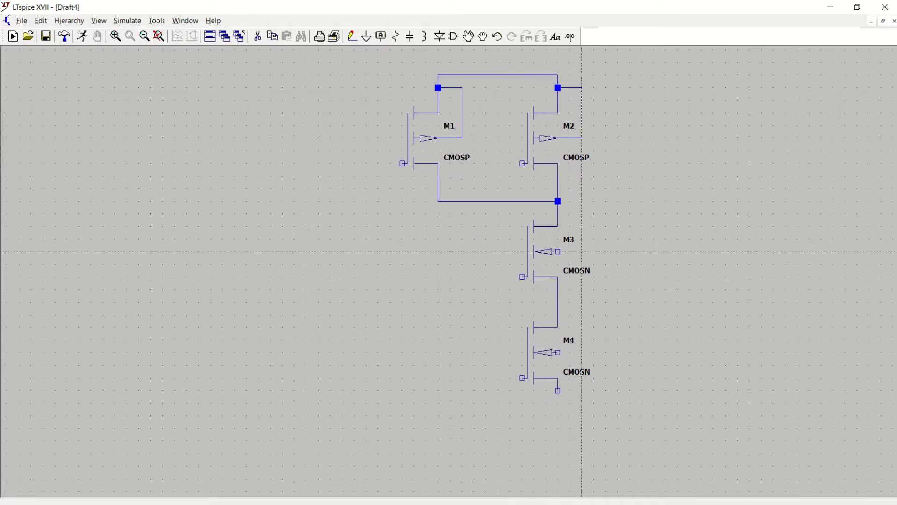
scroll(438, 140, "up", 3)
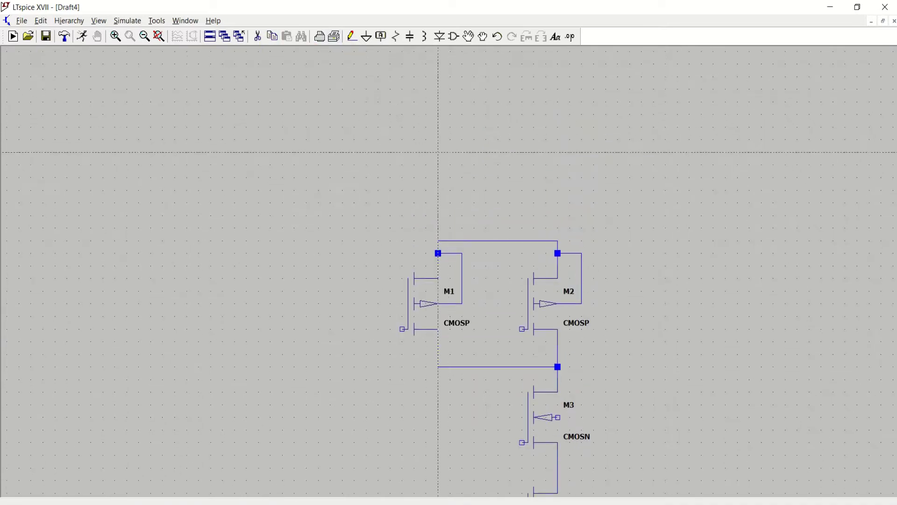
key("Escape")
Place a ground symbol below M4's source
left_click(159, 36)
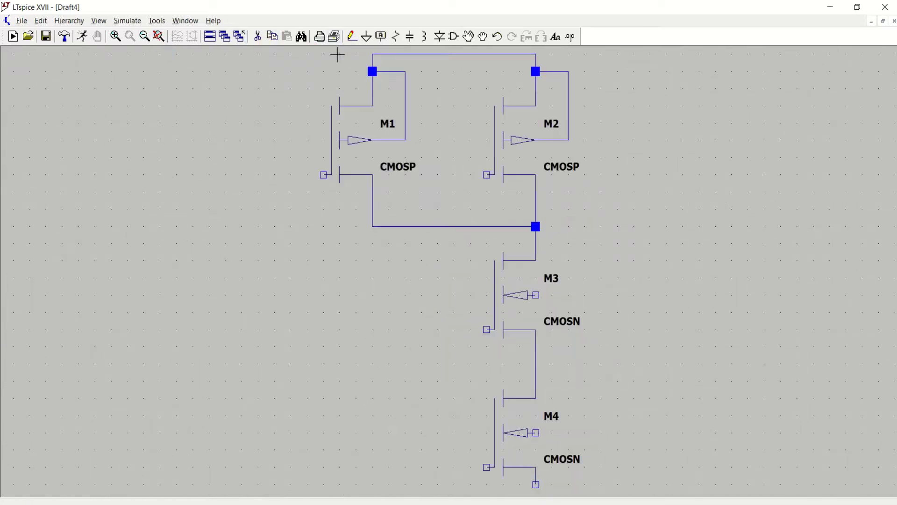
left_click(366, 41)
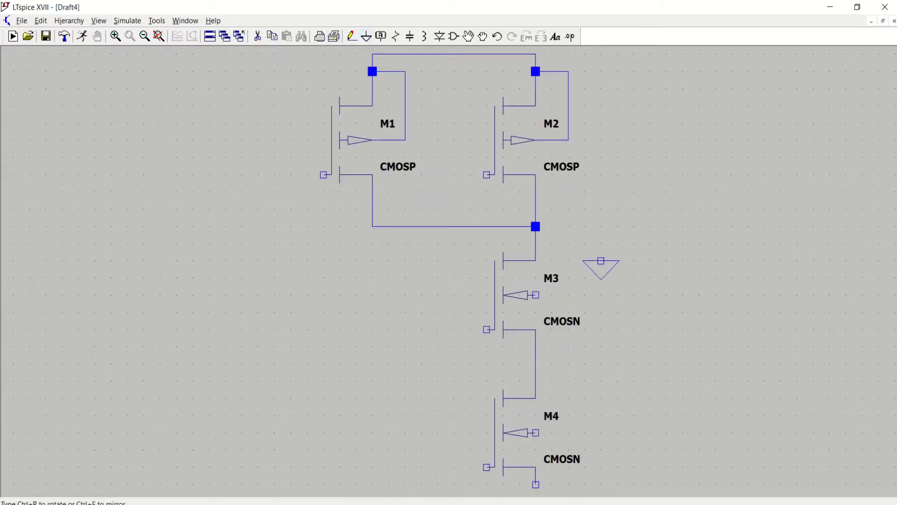
scroll(637, 348, "up", 1)
scroll(633, 348, "down", 3)
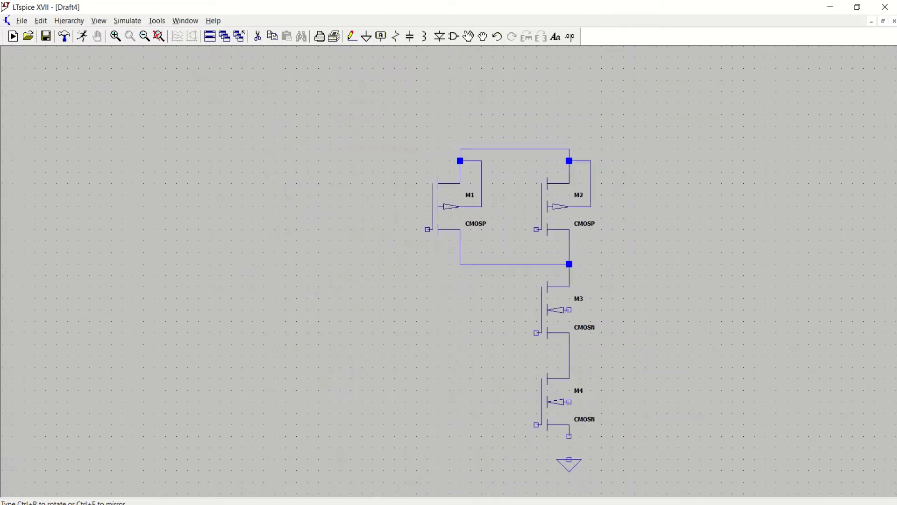
left_click(570, 463)
key("Escape")
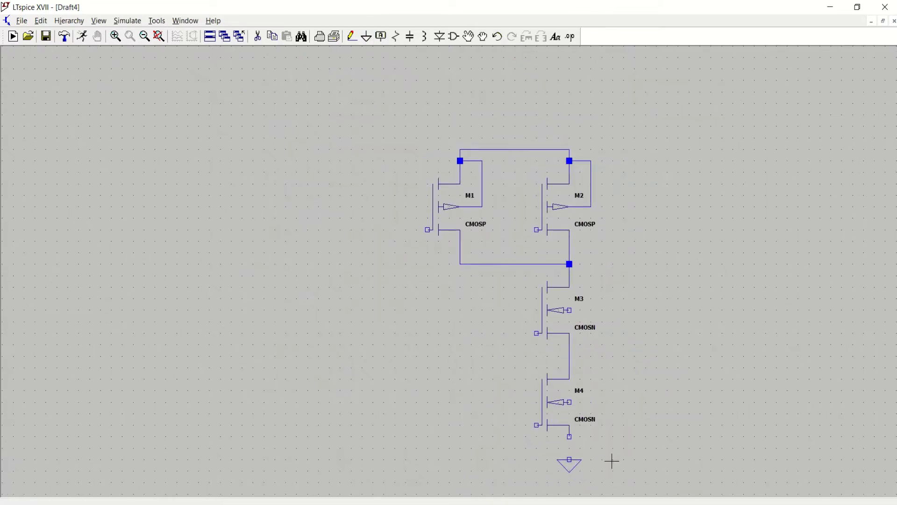
Wire M4's source and the M3 and M4 body pins to the ground node
left_click(351, 36)
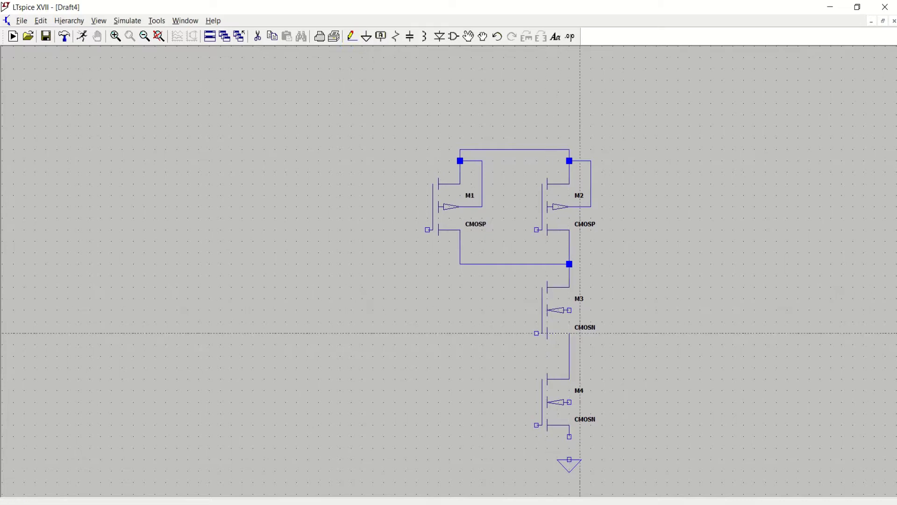
left_click(569, 437)
left_click(569, 459)
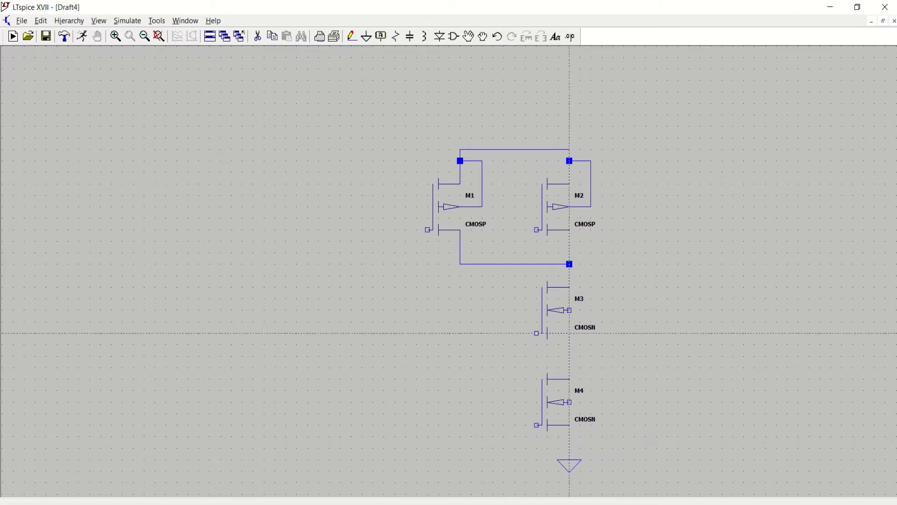
left_click(569, 310)
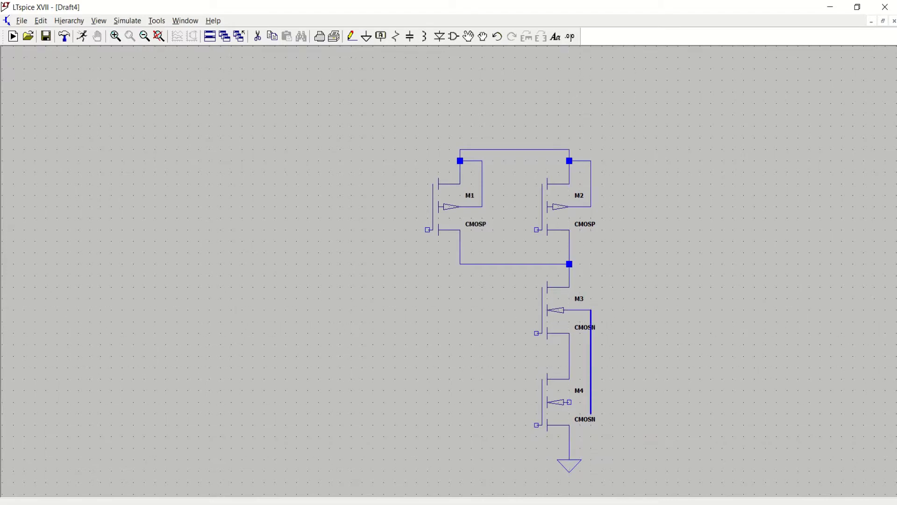
left_click(591, 449)
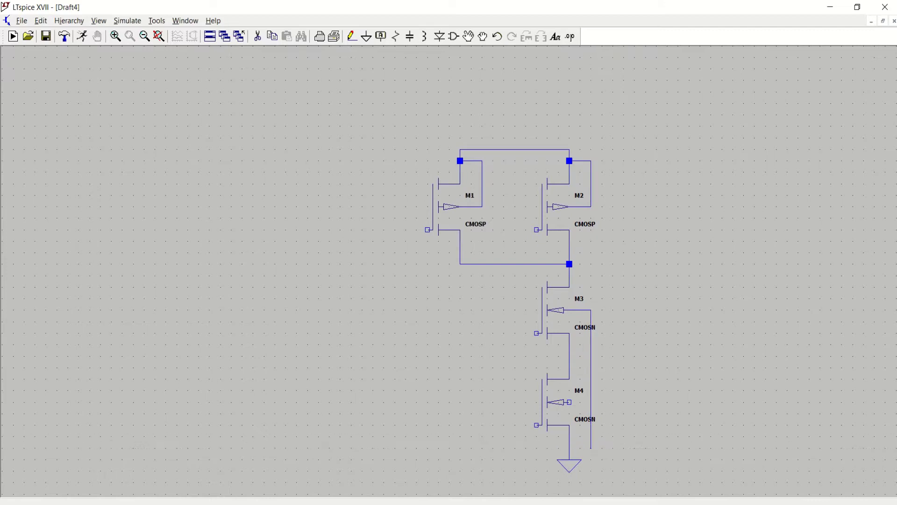
left_click(569, 436)
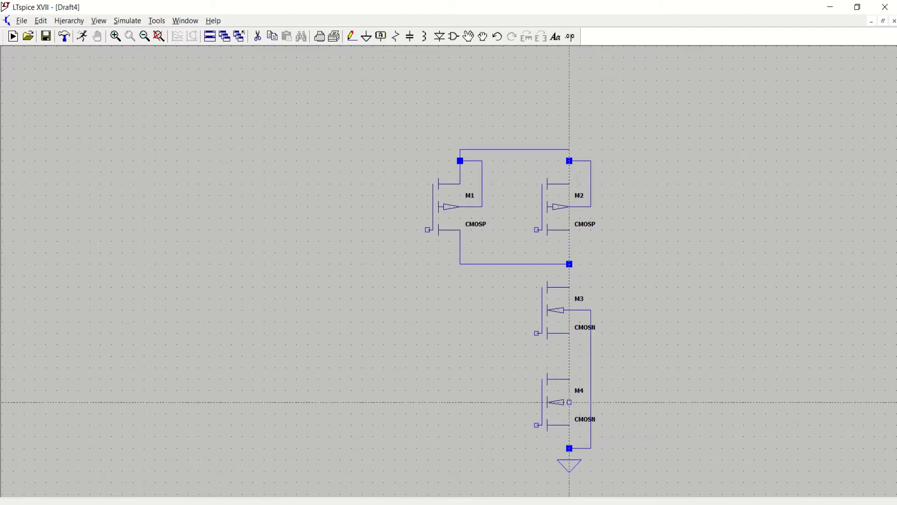
left_click(569, 402)
left_click(591, 402)
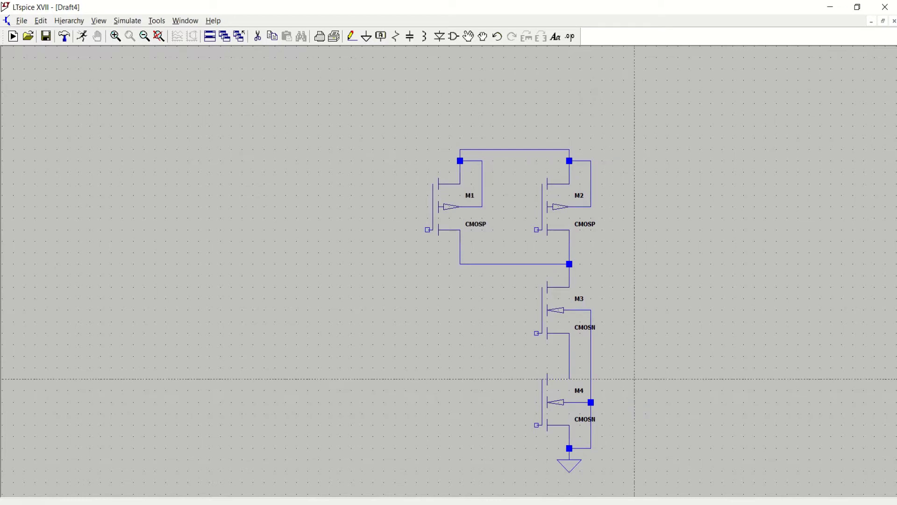
key("Escape")
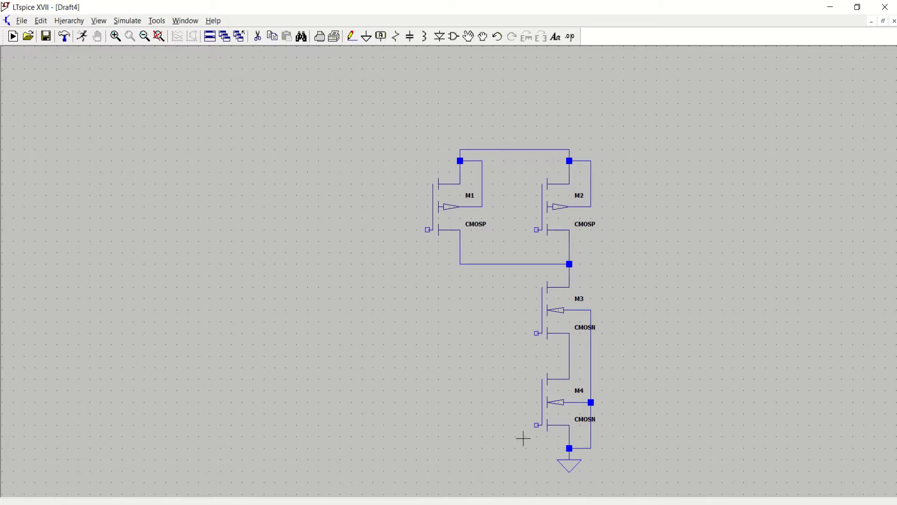
Place voltage sources V1, V2 and V3 around the NOR transistors
left_click(454, 40)
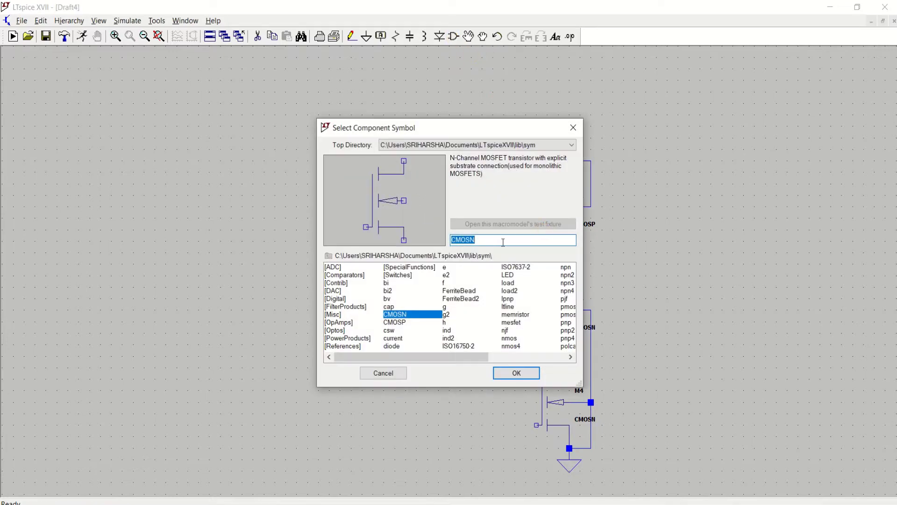
type("voltage")
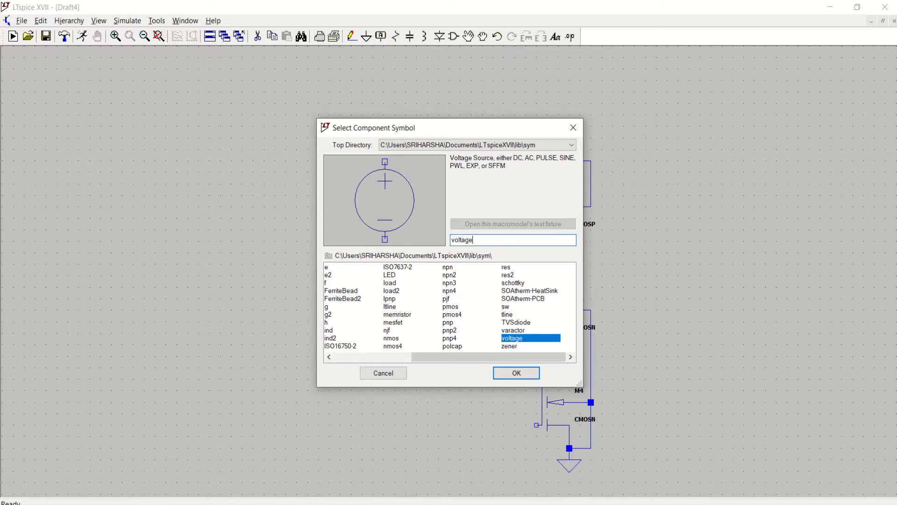
left_click(516, 373)
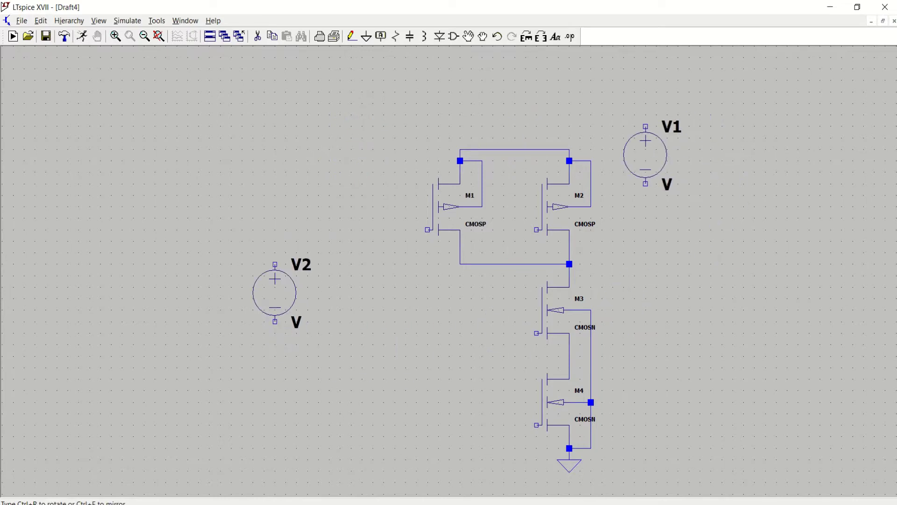
left_click(275, 293)
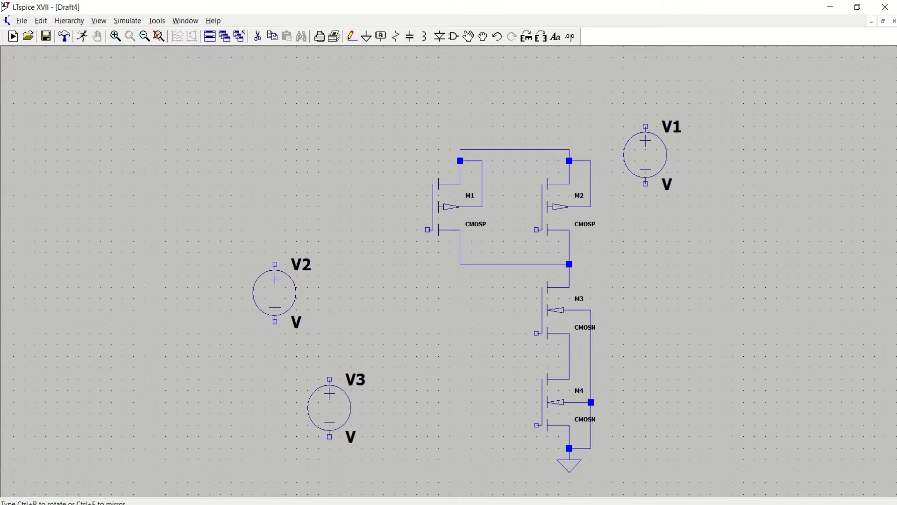
key("Escape")
left_click(366, 36)
Put ground symbols below V1, V2 and V3
left_click(646, 207)
left_click(275, 346)
left_click(330, 450)
key("Escape")
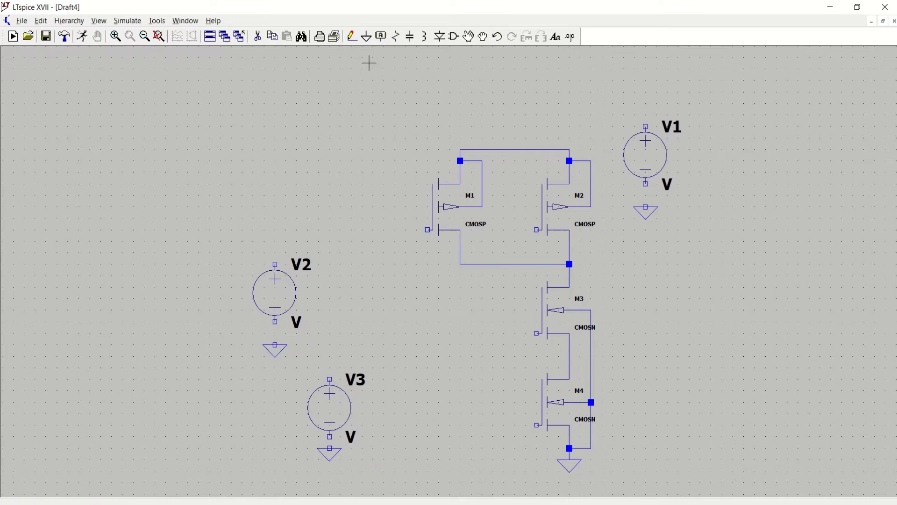
Wire V1's positive terminal to the PMOS top rail and its negative terminal to ground
left_click(355, 41)
left_click(646, 126)
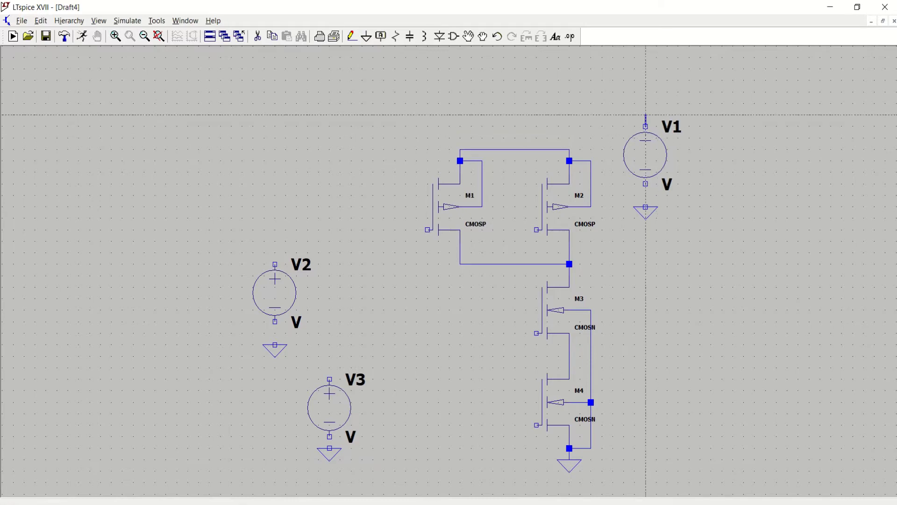
left_click(515, 114)
left_click(515, 150)
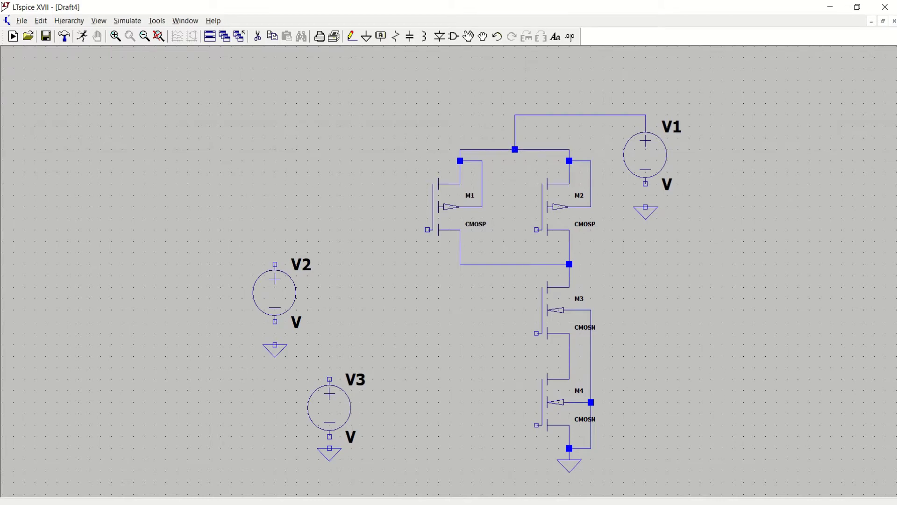
left_click(646, 184)
left_click(646, 206)
Wire V2's positive terminal to M1's gate and V3's to M3's gate
left_click(275, 264)
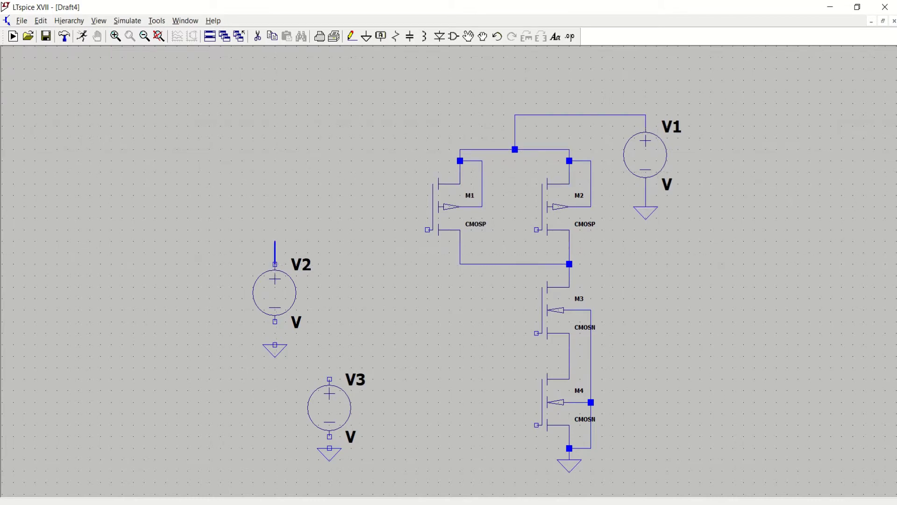
left_click(275, 241)
left_click(427, 230)
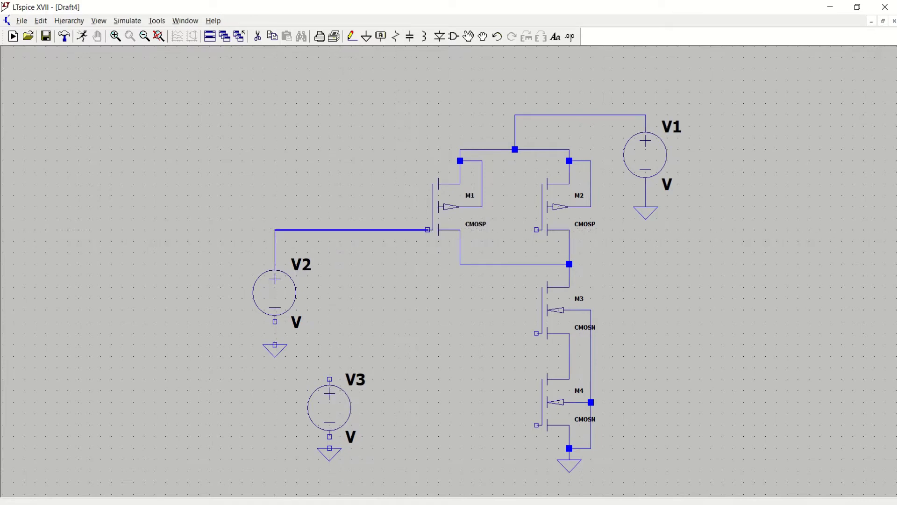
left_click(433, 230)
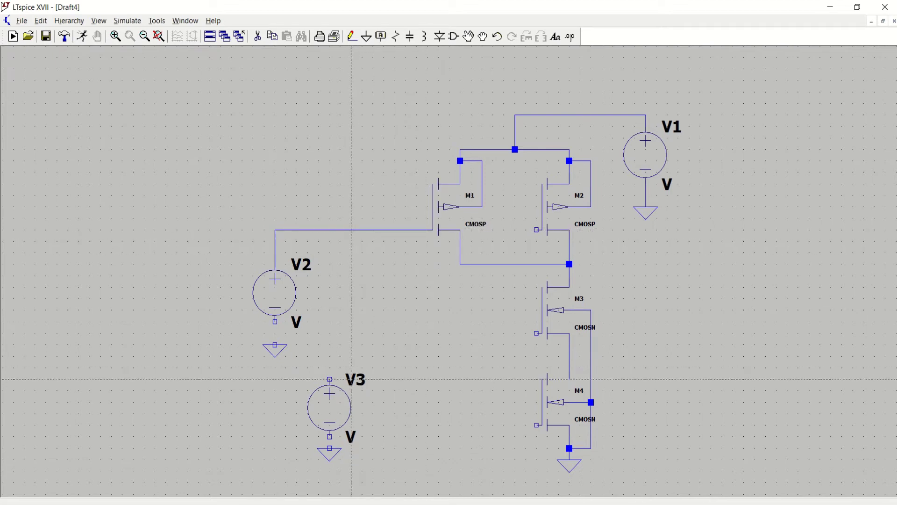
left_click(330, 379)
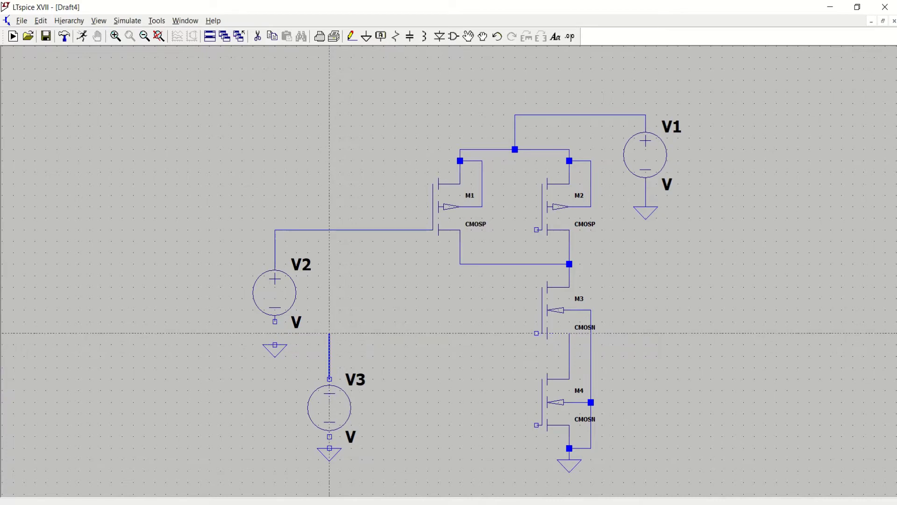
left_click(329, 334)
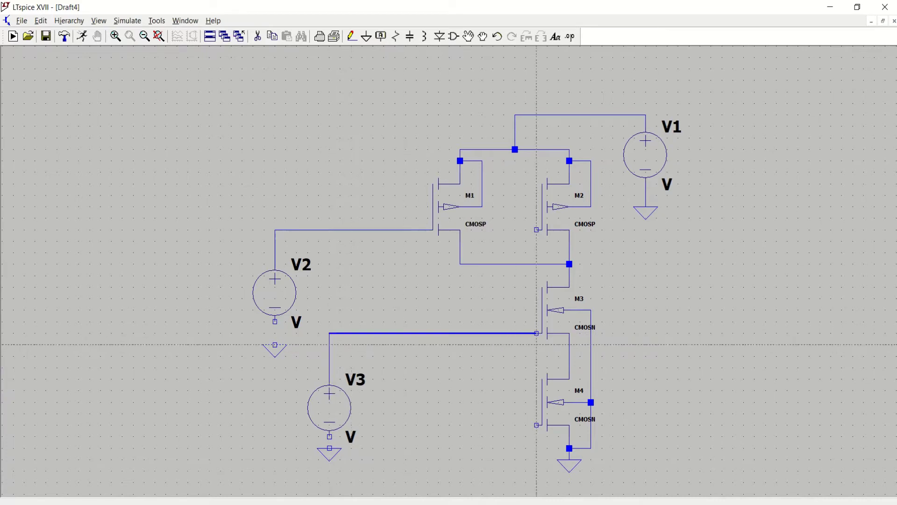
left_click(536, 334)
Connect M2's gate to the V3 input wire and M4's gate to the V2 input wire
left_click(537, 229)
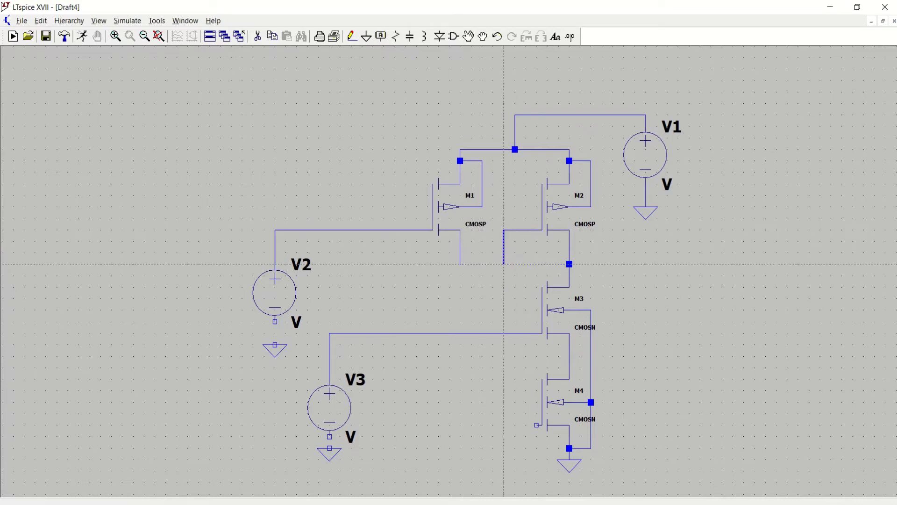
left_click(504, 333)
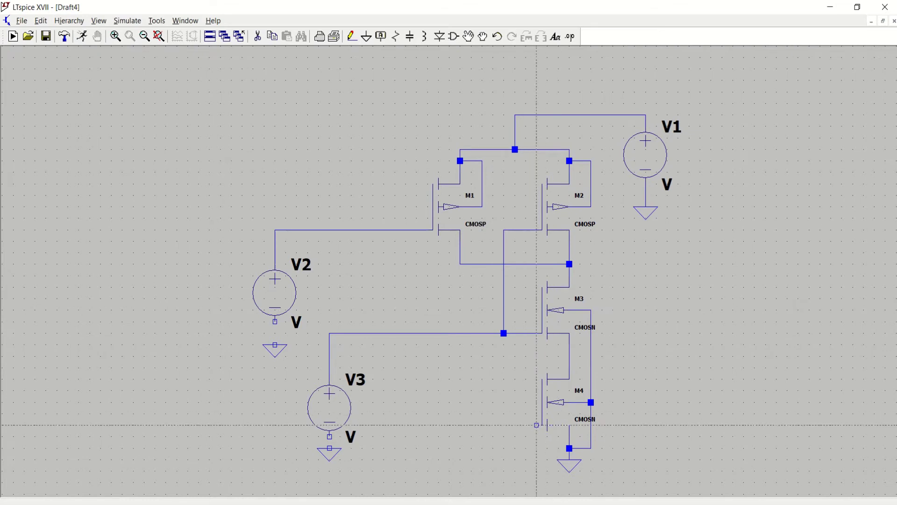
left_click(536, 425)
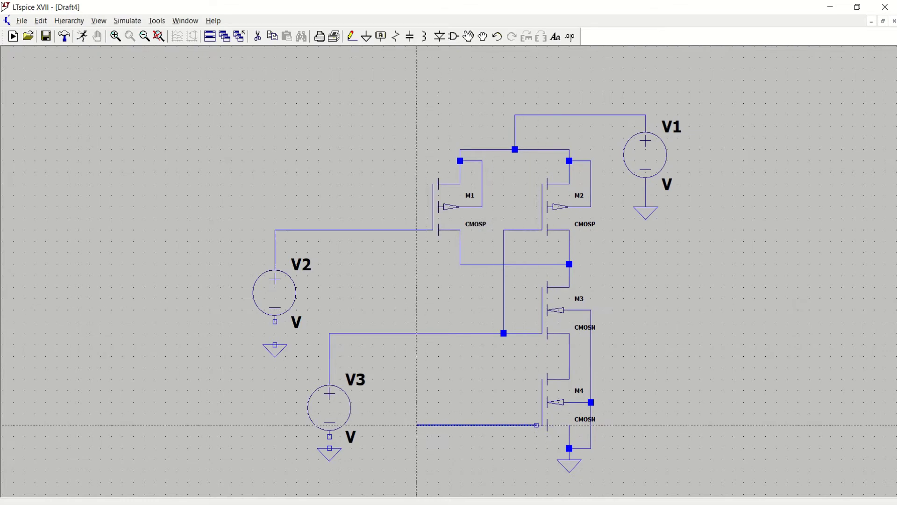
left_click(406, 425)
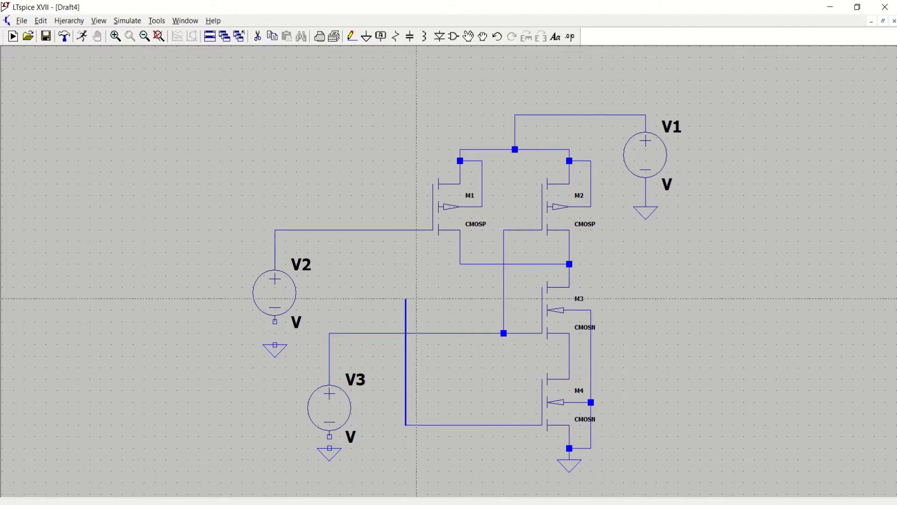
left_click(405, 229)
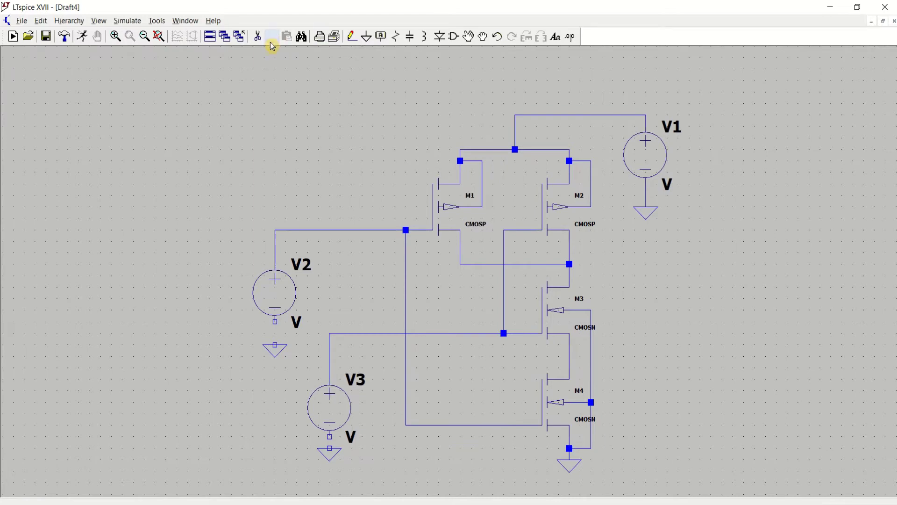
Wire V2's and V3's pins to their input wires and grounds
left_click(159, 37)
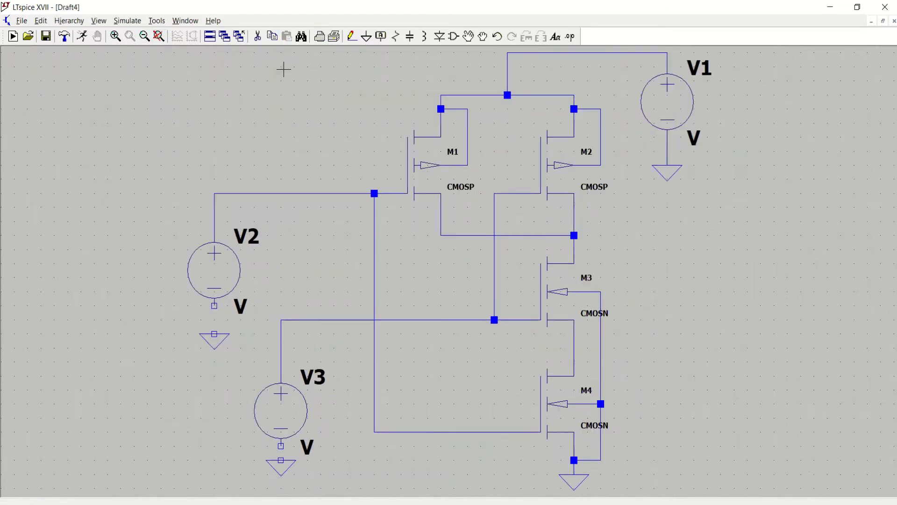
left_click(353, 37)
left_click(215, 242)
left_click(215, 306)
left_click(215, 334)
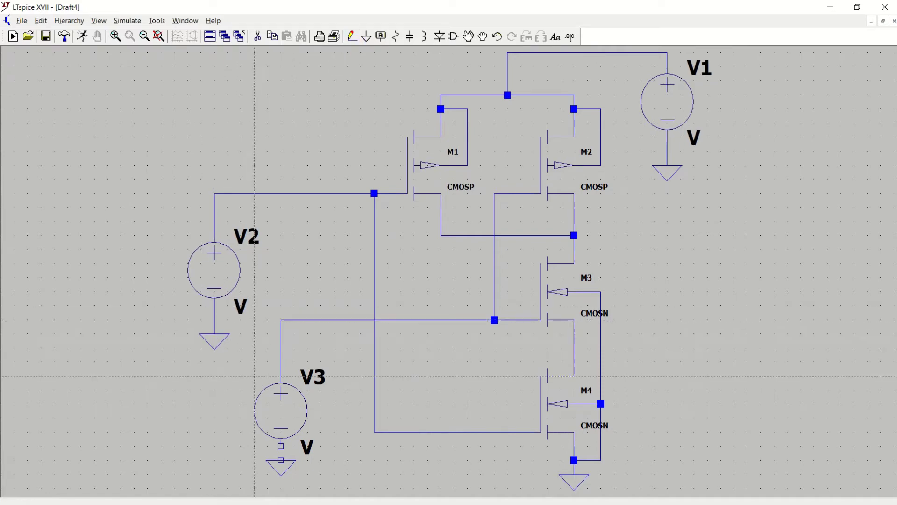
left_click(281, 460)
left_click(280, 445)
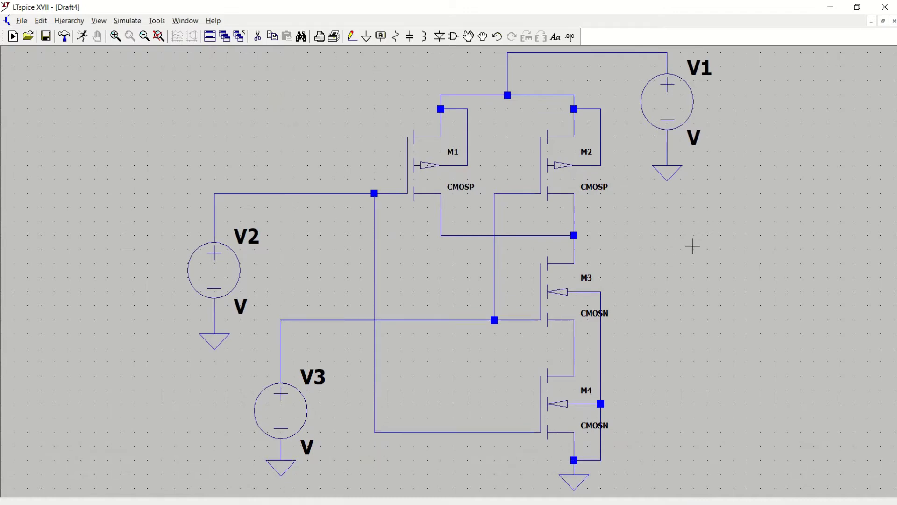
Inspect M1's transistor properties and close them unchanged
key("Escape")
right_click(438, 168)
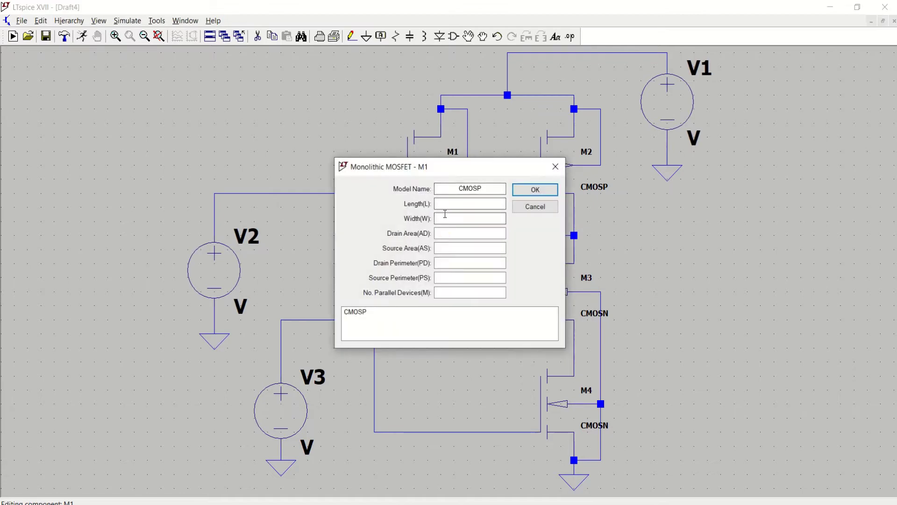
left_click(536, 189)
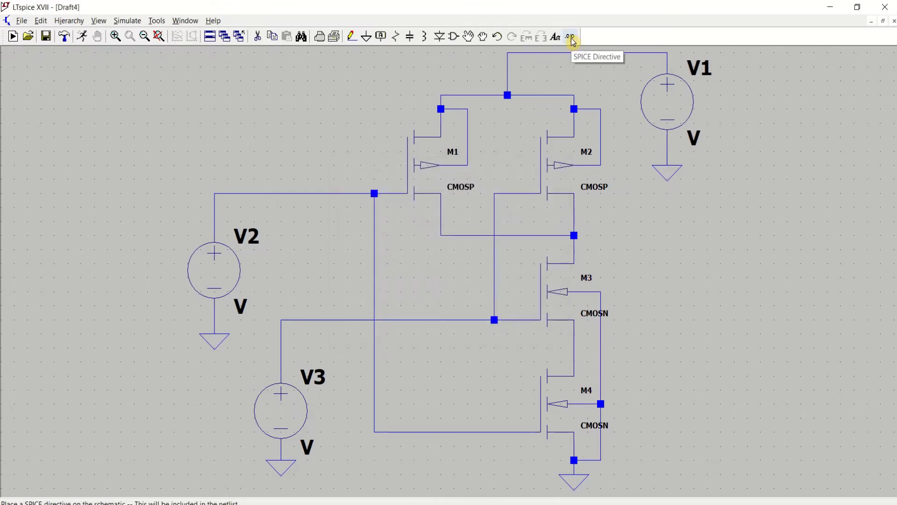
Place the SPICE directive '.include ibm130.lib' to the right of the circuit
left_click(572, 41)
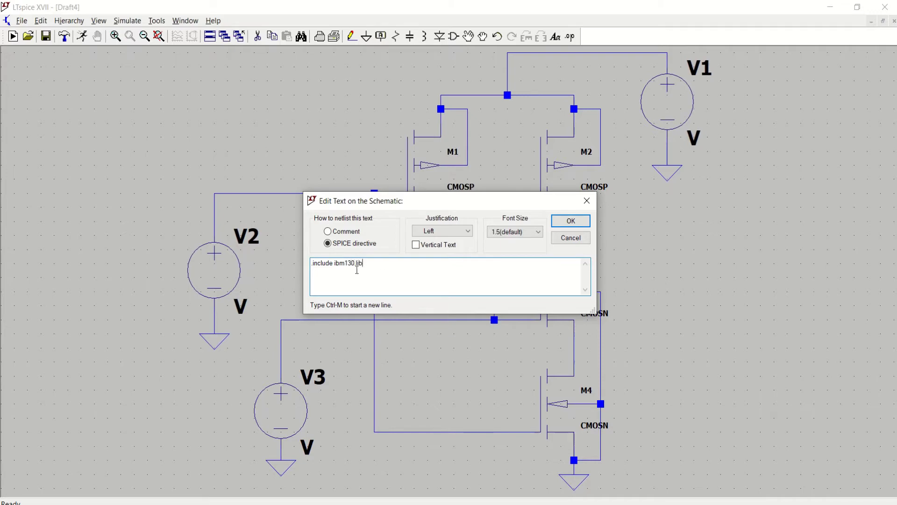
left_click_drag(370, 270, 318, 264)
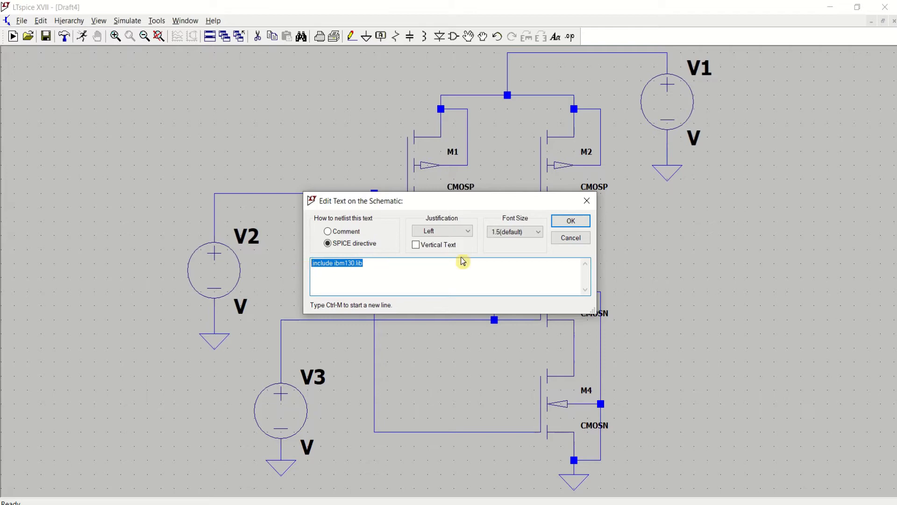
left_click(578, 228)
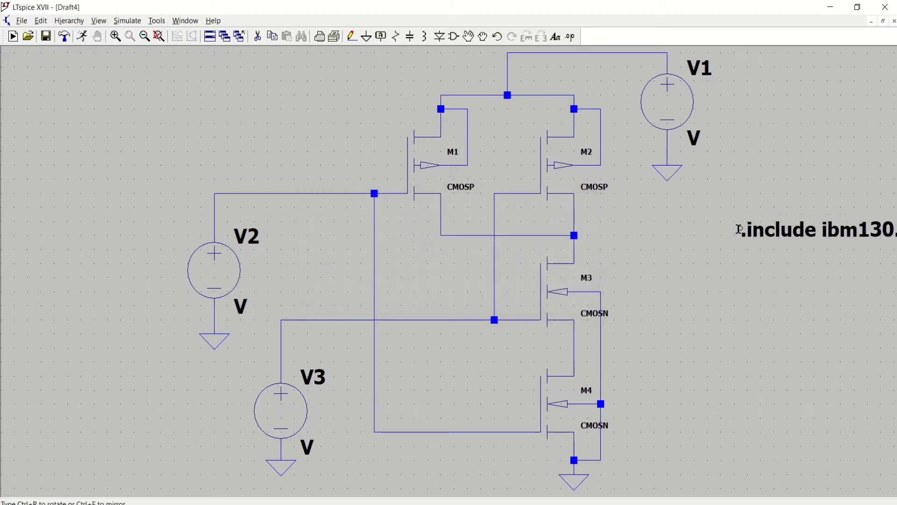
left_click(678, 227)
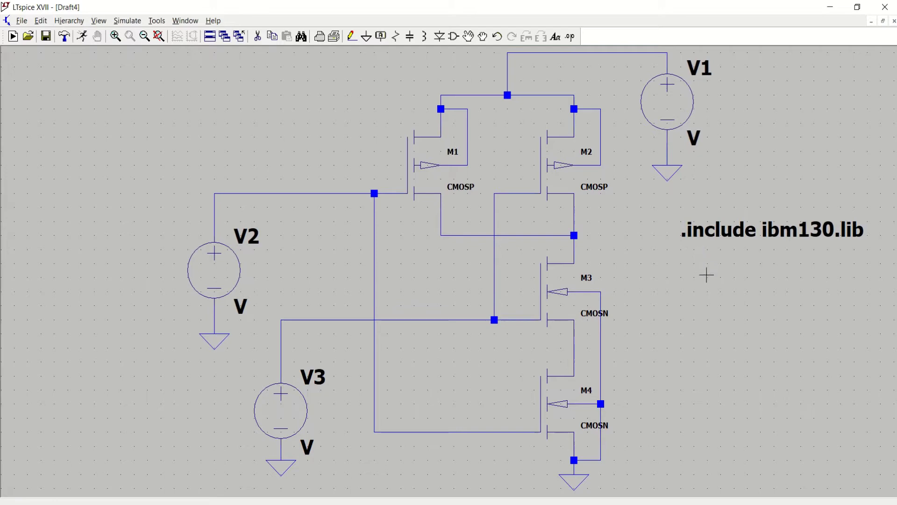
Add a transient analysis with 100n stop time, placing '.tran 100n' below the include line
right_click(709, 279)
left_click(686, 260)
right_click(686, 261)
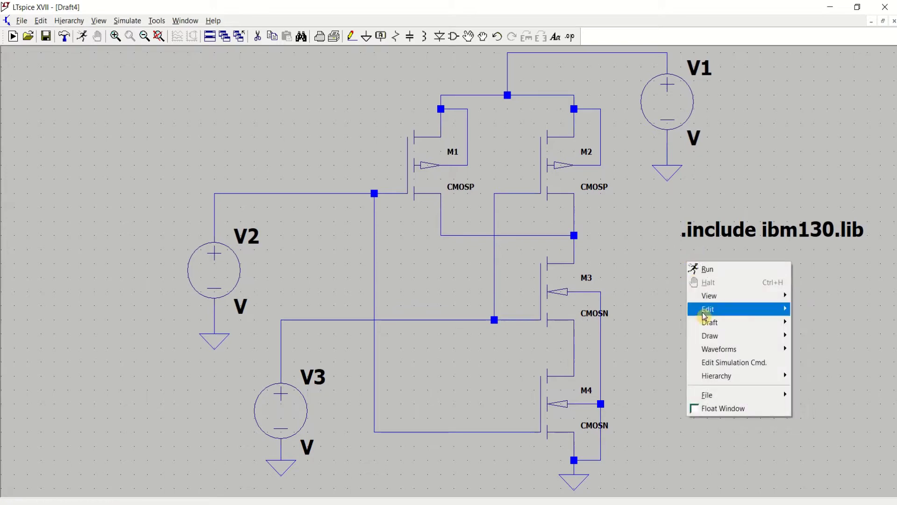
left_click(757, 363)
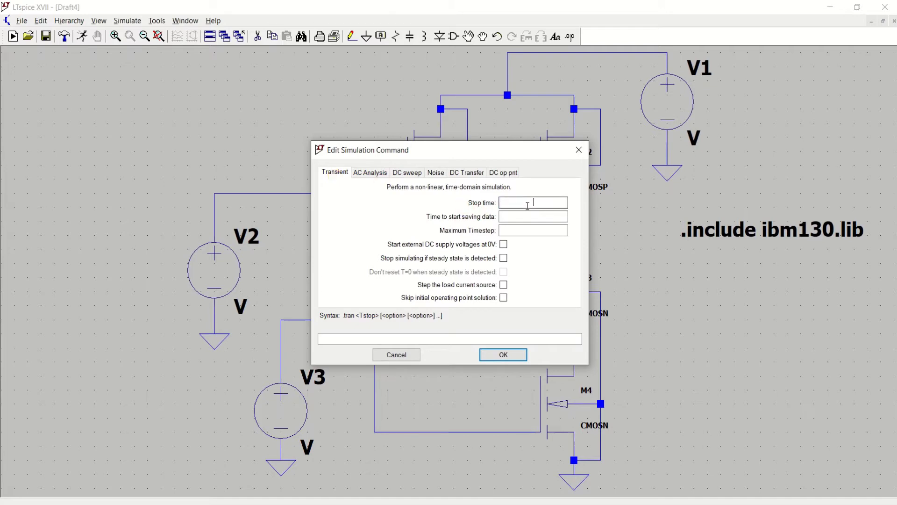
type("100n")
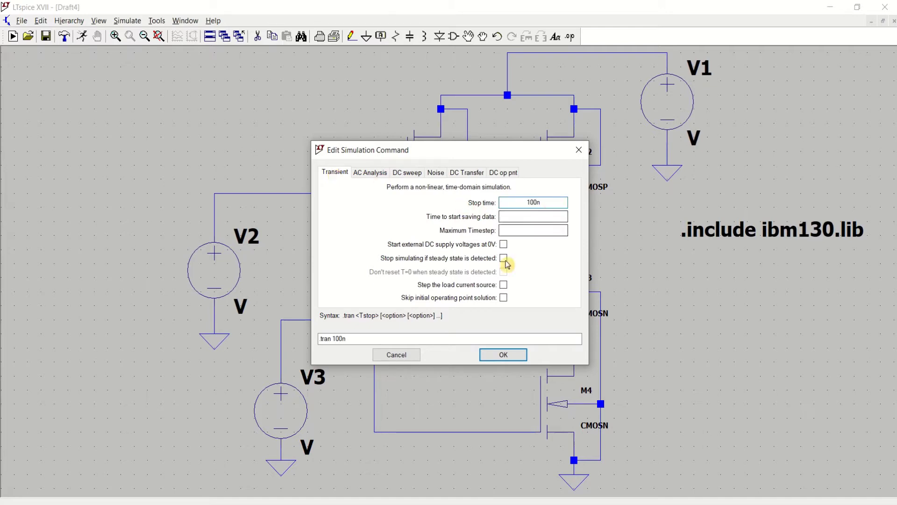
left_click(504, 354)
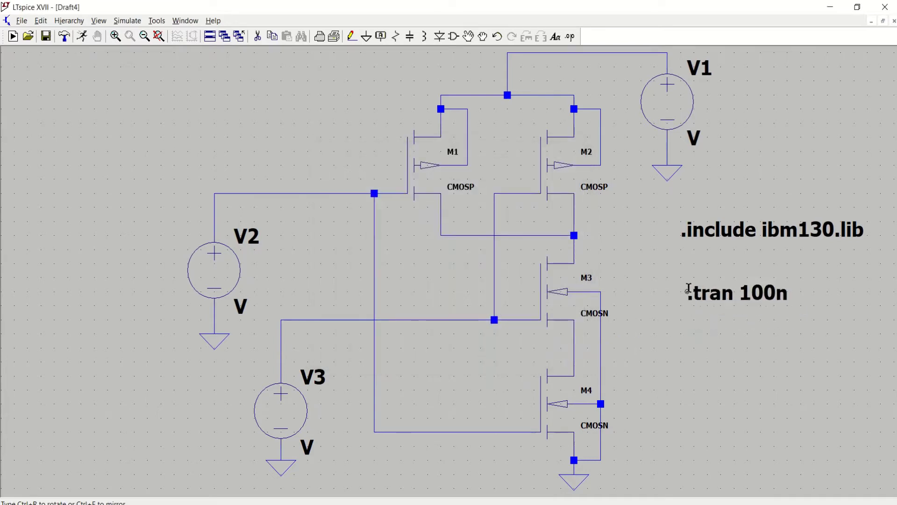
left_click(681, 262)
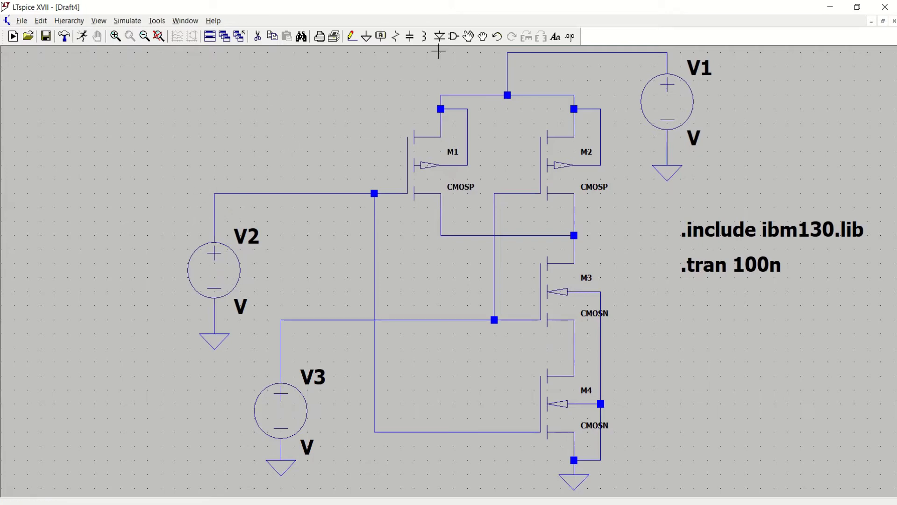
Label V2's input wire as input port Va
left_click(384, 38)
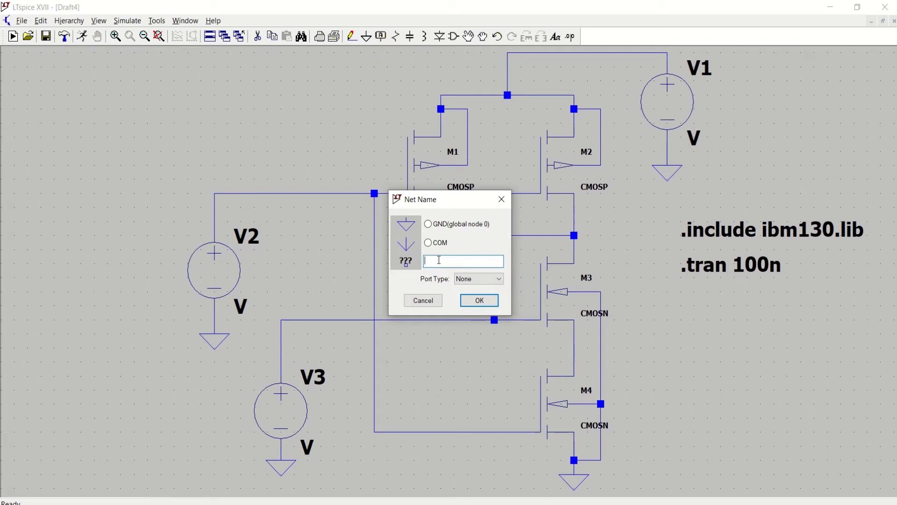
type("Va")
left_click(468, 279)
left_click(474, 290)
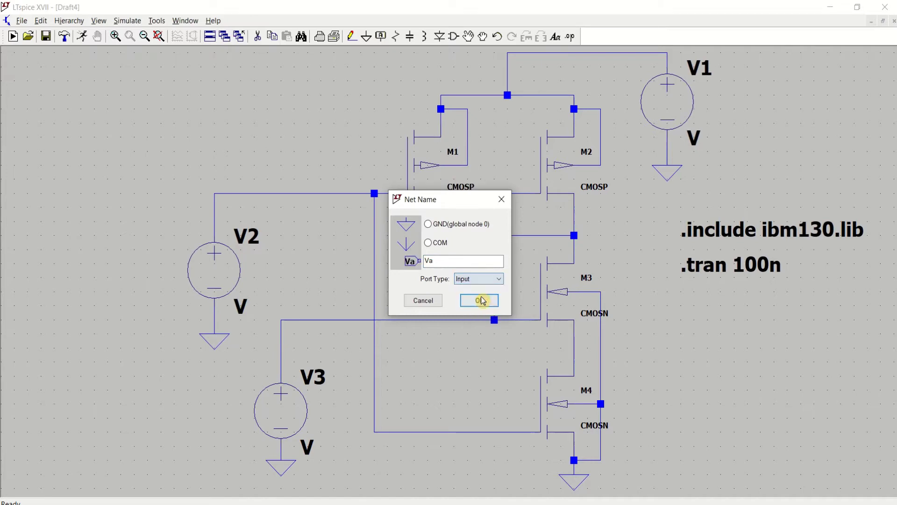
left_click(479, 301)
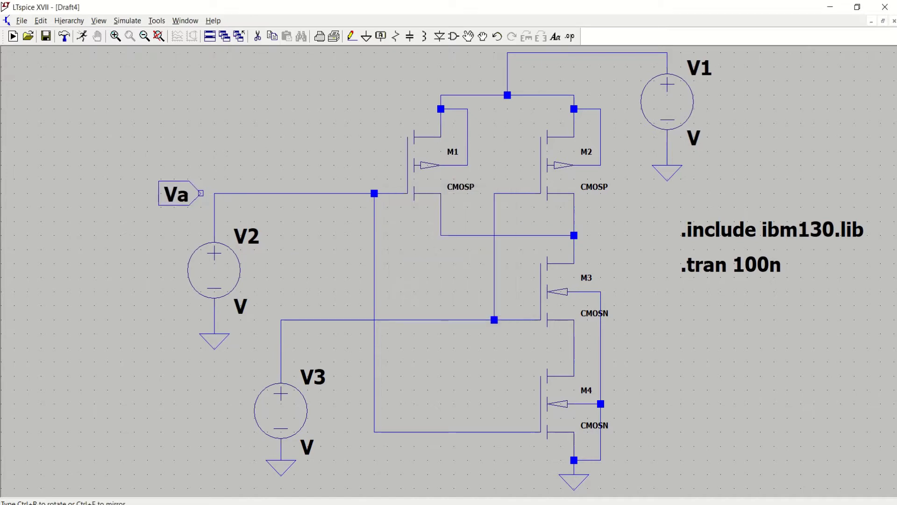
left_click(188, 193)
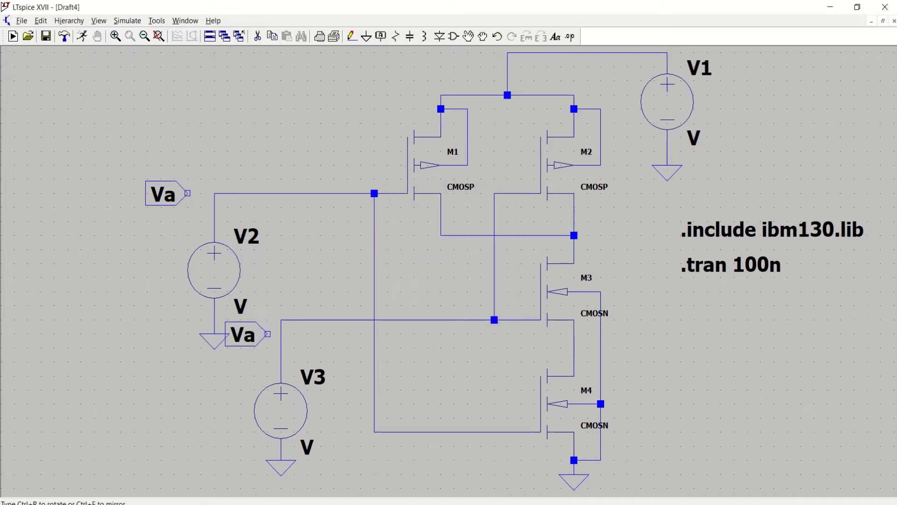
key("Escape")
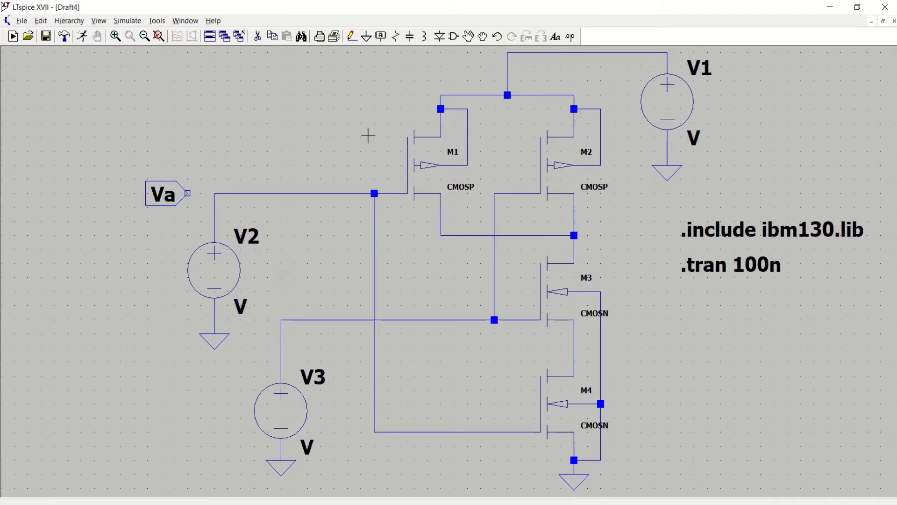
Label V3's wire as input port Vb
left_click(380, 41)
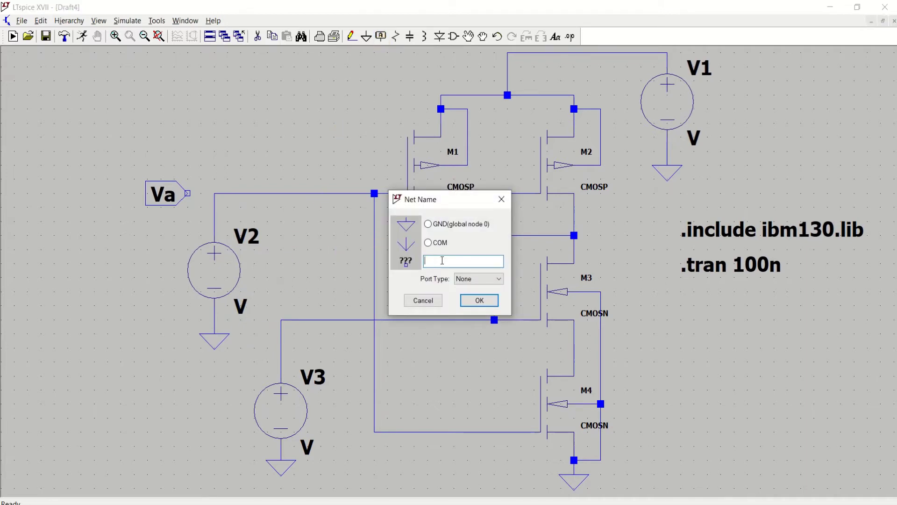
type("Vb")
left_click(476, 279)
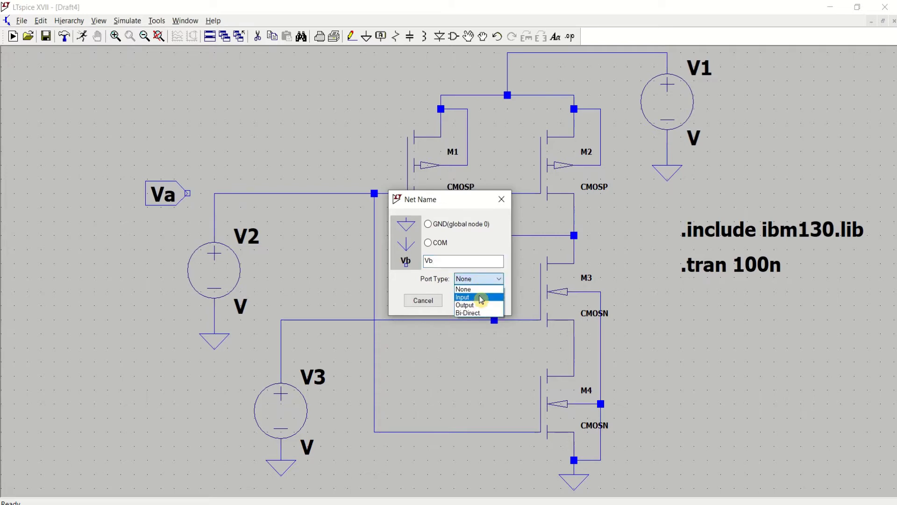
left_click(474, 295)
left_click(477, 307)
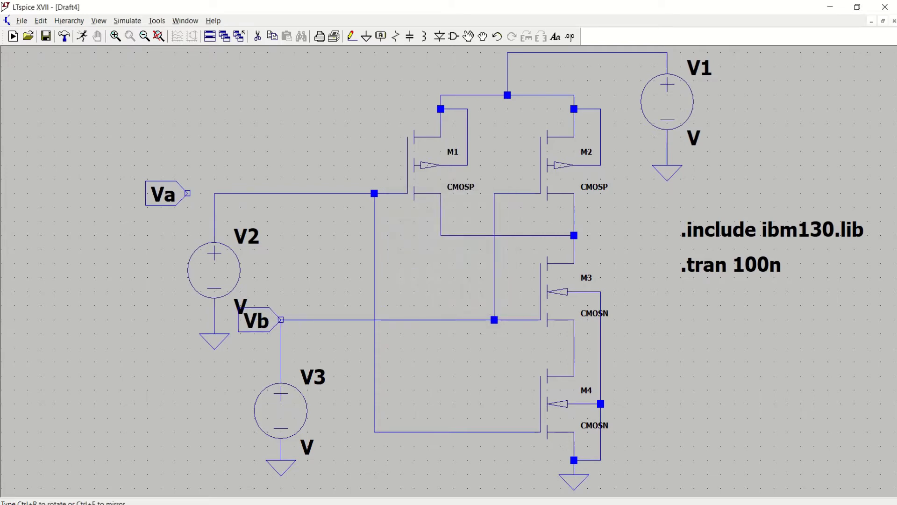
left_click(277, 326)
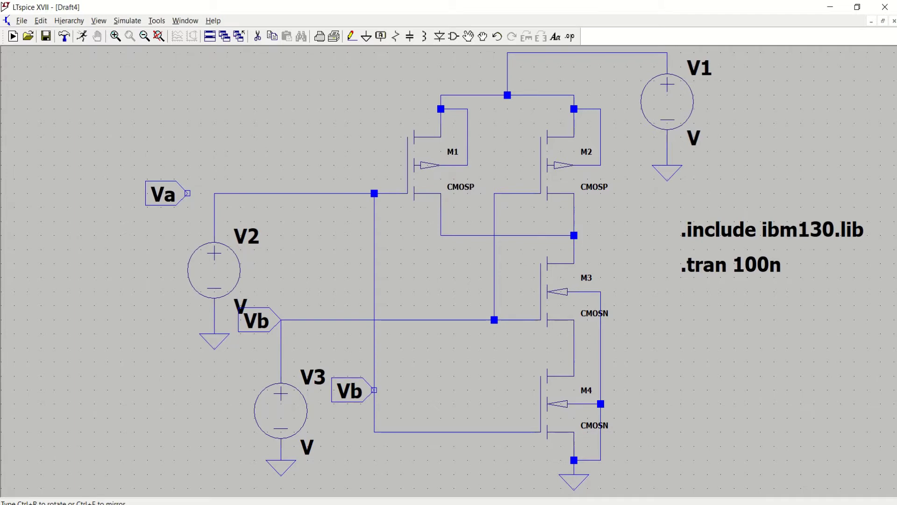
key("Escape")
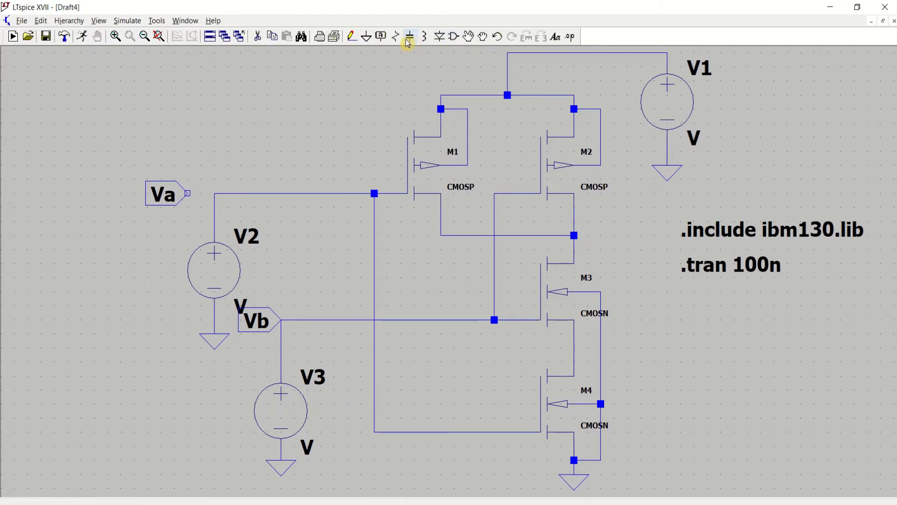
Start an output-port net label with a name beginning 'Y'
left_click(381, 36)
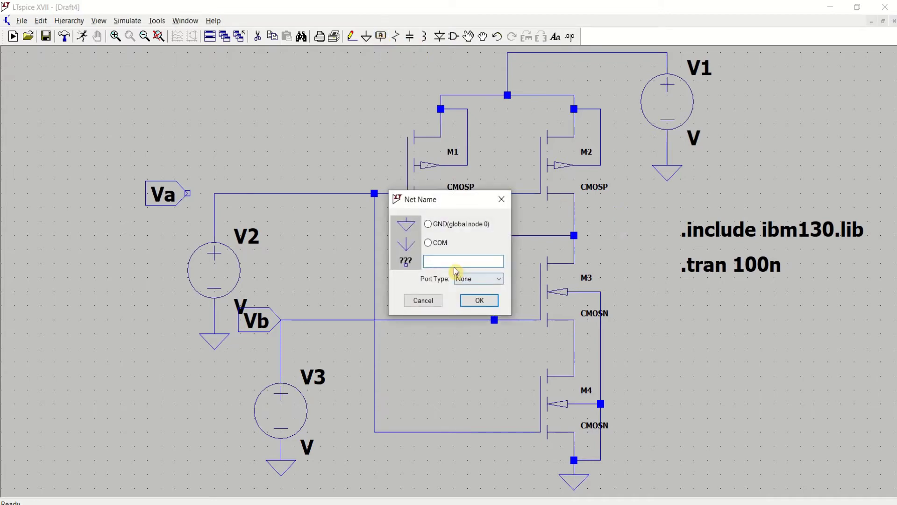
left_click(470, 279)
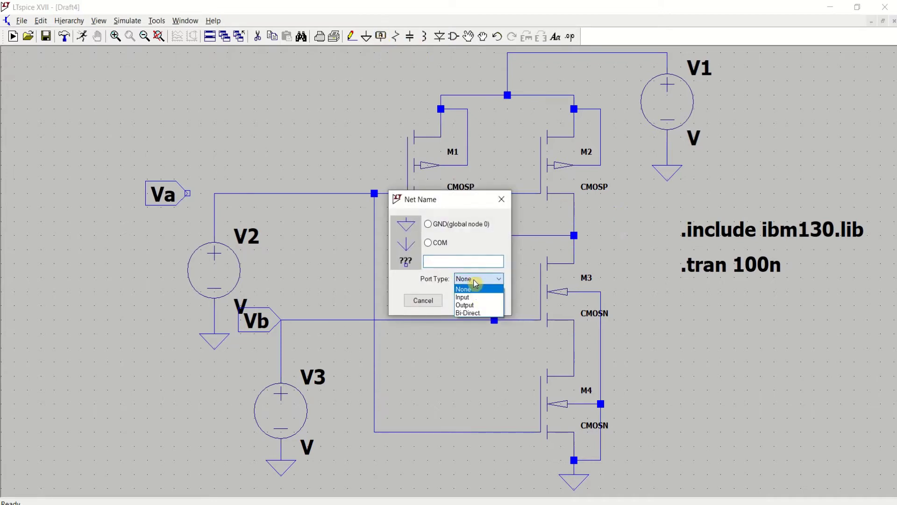
left_click(471, 305)
left_click(457, 260)
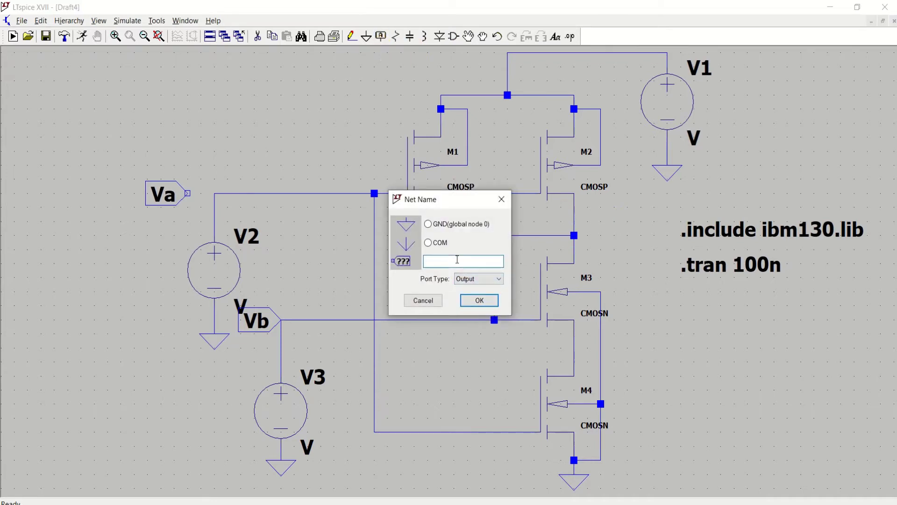
type("Y_NAND")
Place the Y_NAND output label at the gate's output node
left_click(478, 301)
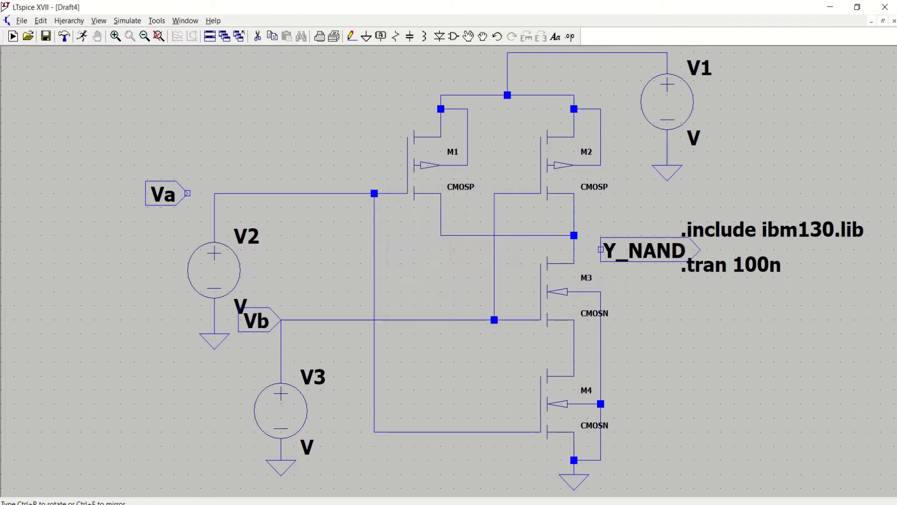
left_click(601, 236)
key("Escape")
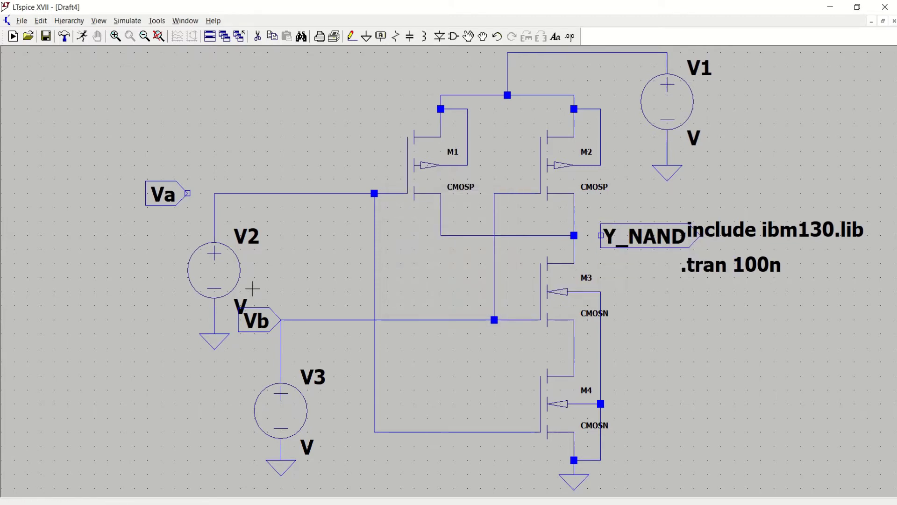
Drag V2 and its ground up, and shift V3, its ground and the Vb label right
left_click(483, 41)
left_click_drag(213, 248, 214, 219)
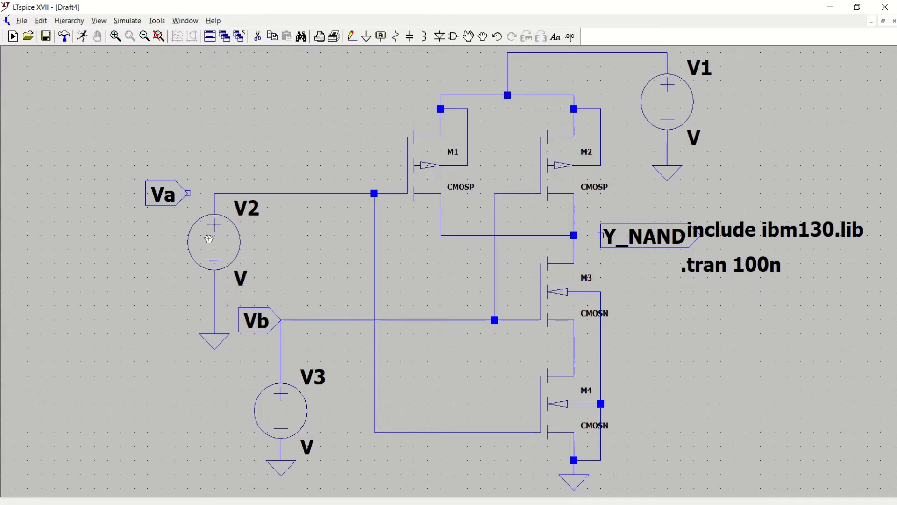
left_click_drag(216, 336, 216, 294)
left_click_drag(288, 408, 314, 408)
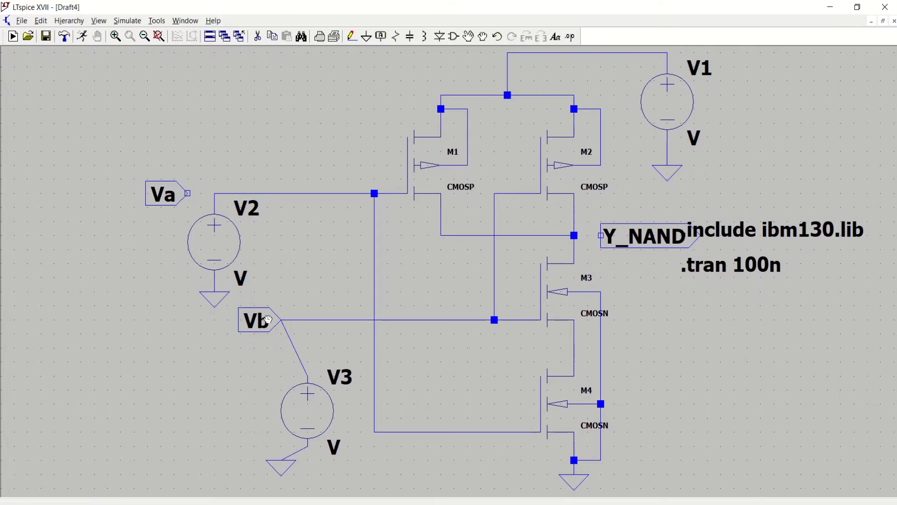
left_click_drag(266, 321, 293, 321)
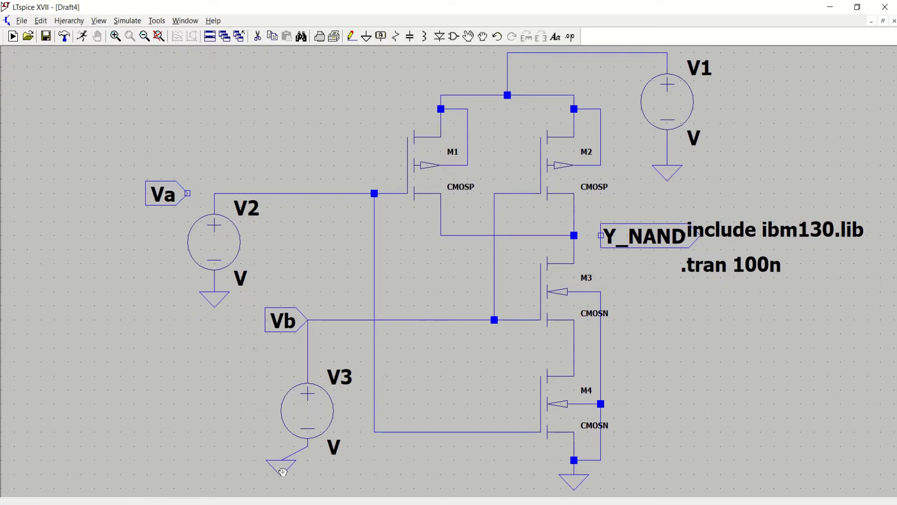
left_click_drag(281, 463, 307, 463)
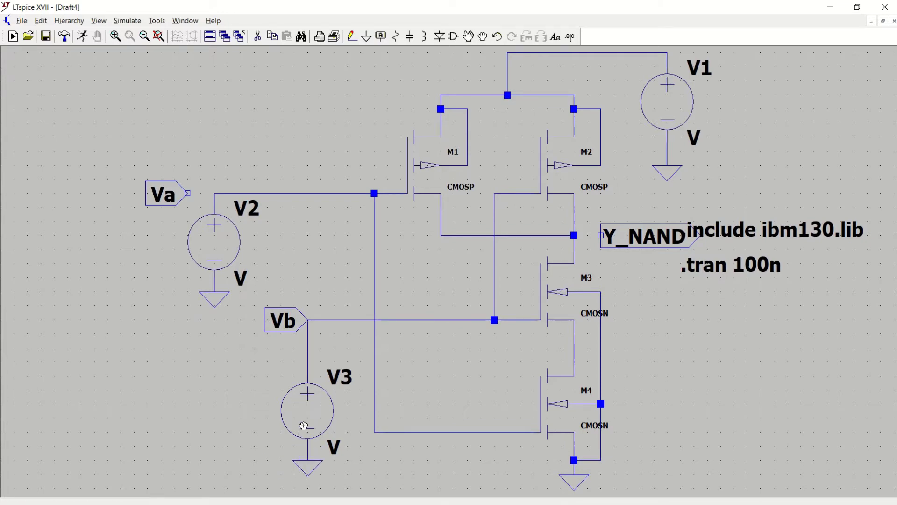
left_click_drag(309, 418, 314, 392)
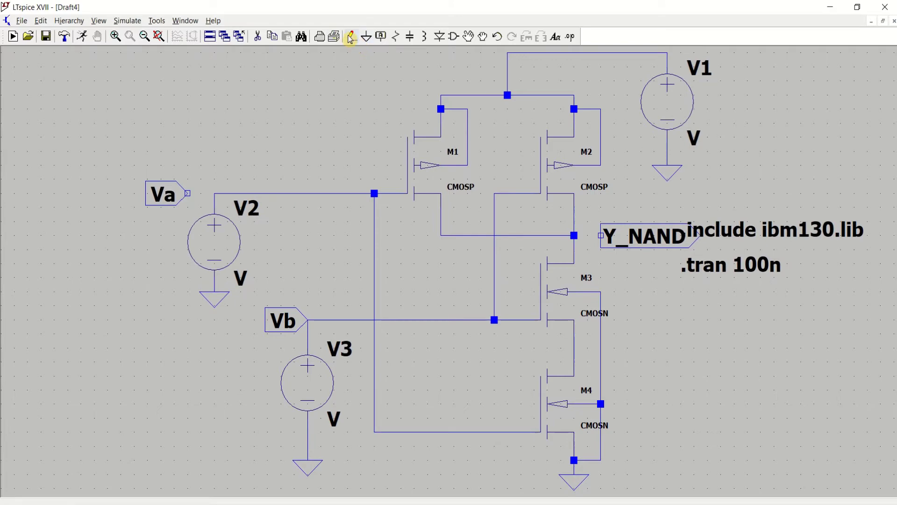
Wire V2's top terminal to the Va line and keep the Vb label's wire vertical
left_click(352, 36)
left_click(215, 215)
left_click(187, 193)
right_click(270, 163)
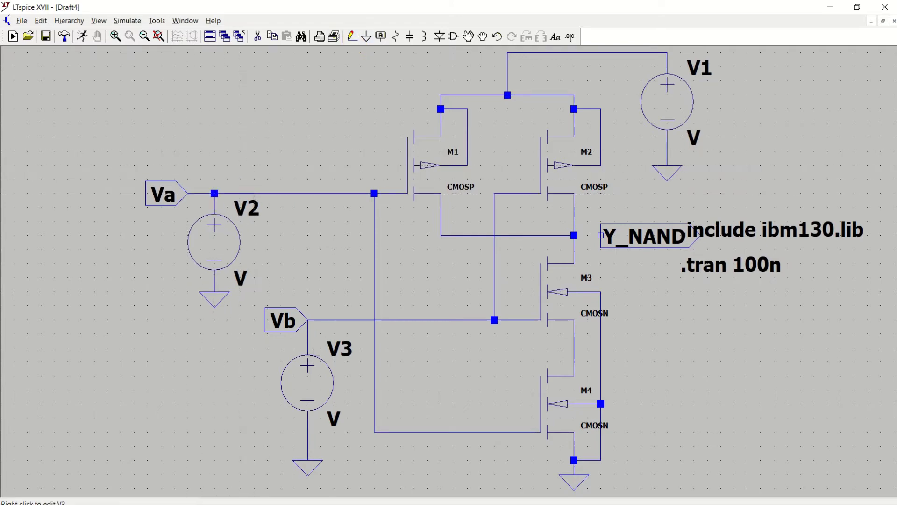
left_click(483, 35)
left_click(274, 322)
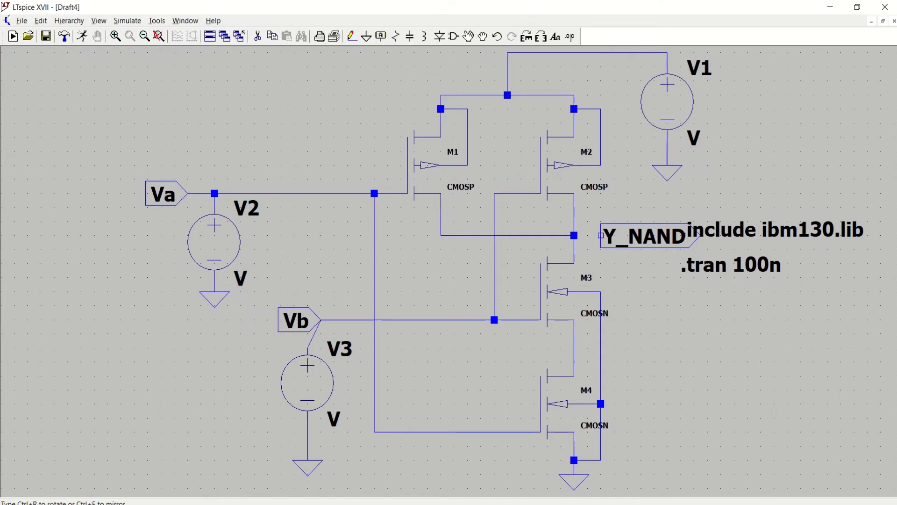
left_click(274, 321)
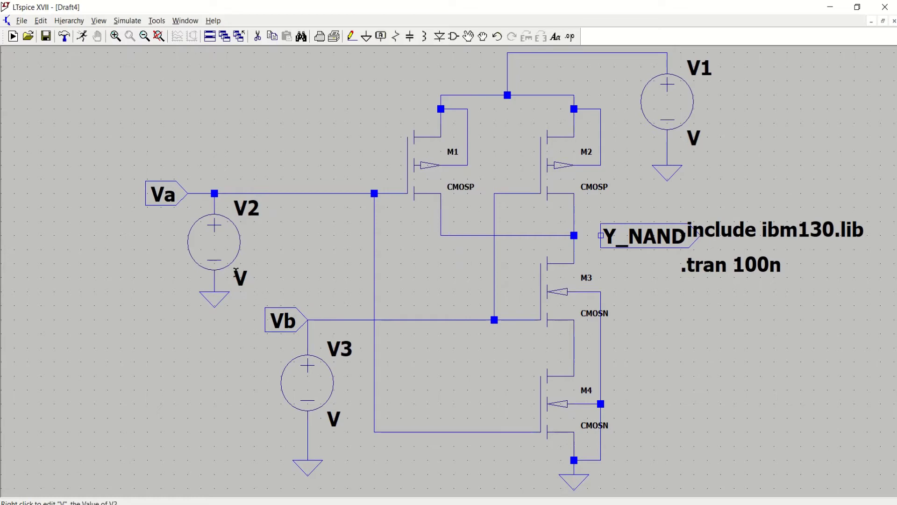
Make V2 a PULSE(0 1.2 0 500p 500p 10n 20n) source
right_click(233, 236)
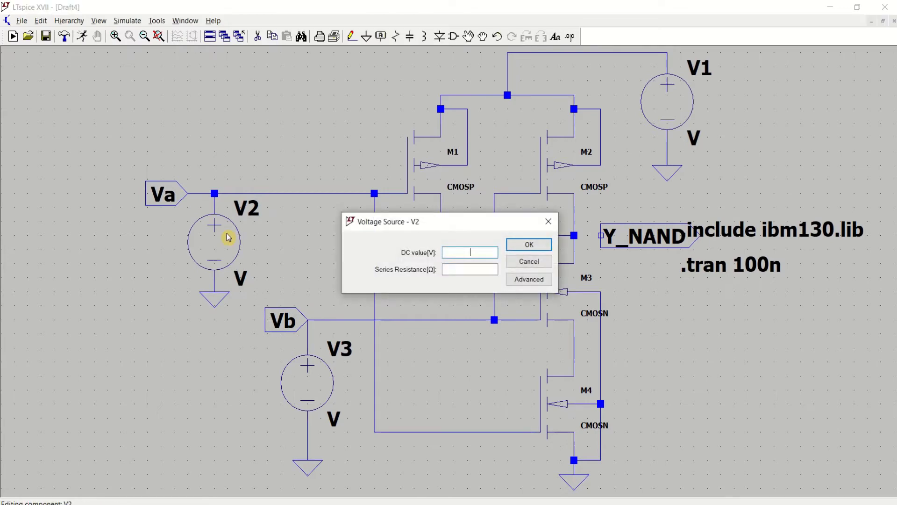
left_click(529, 282)
left_click(309, 162)
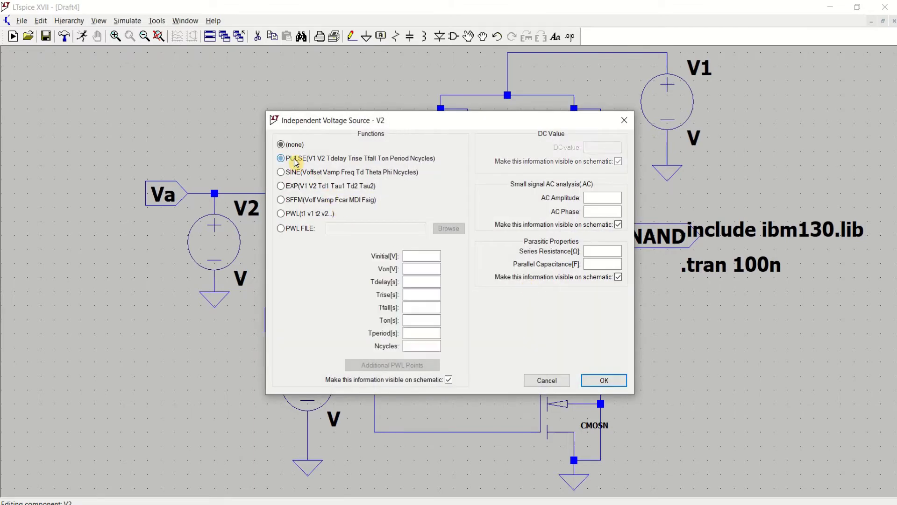
left_click(421, 257)
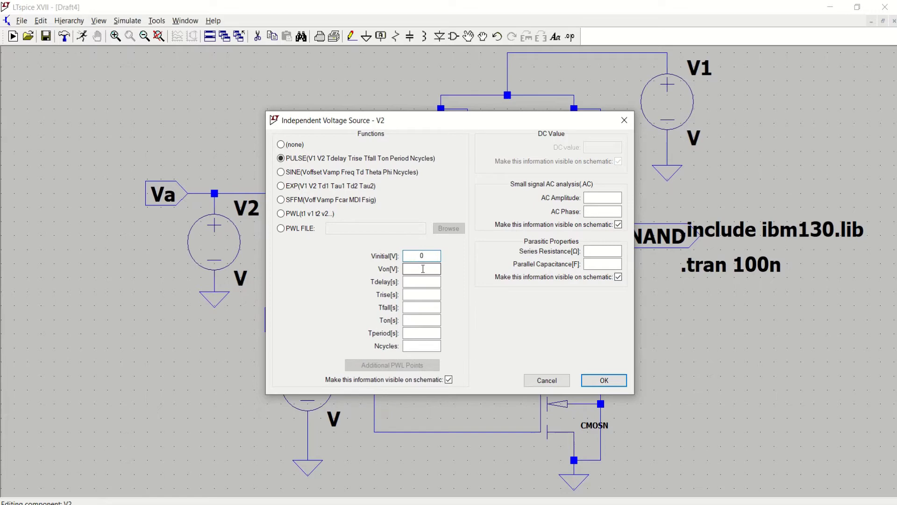
left_click(423, 269)
left_click(432, 282)
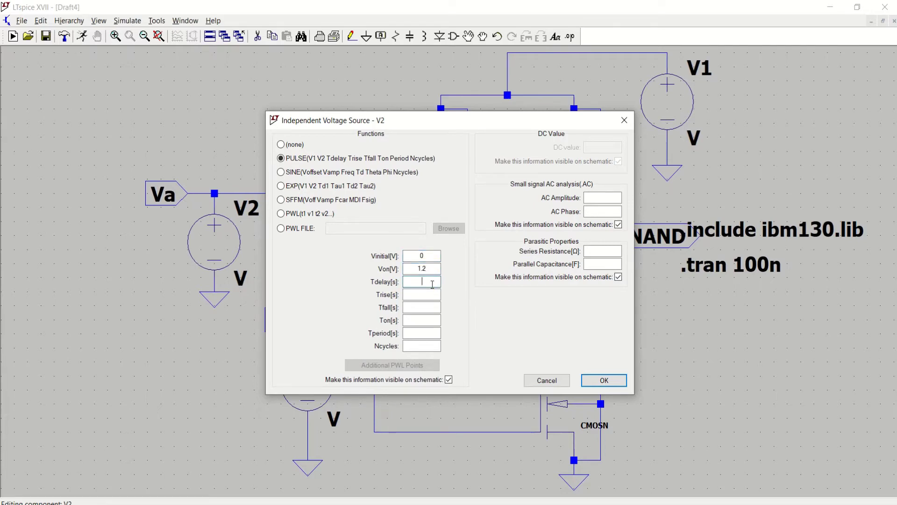
left_click(426, 296)
left_click_drag(431, 295, 406, 293)
key("ctrl+c")
left_click(431, 307)
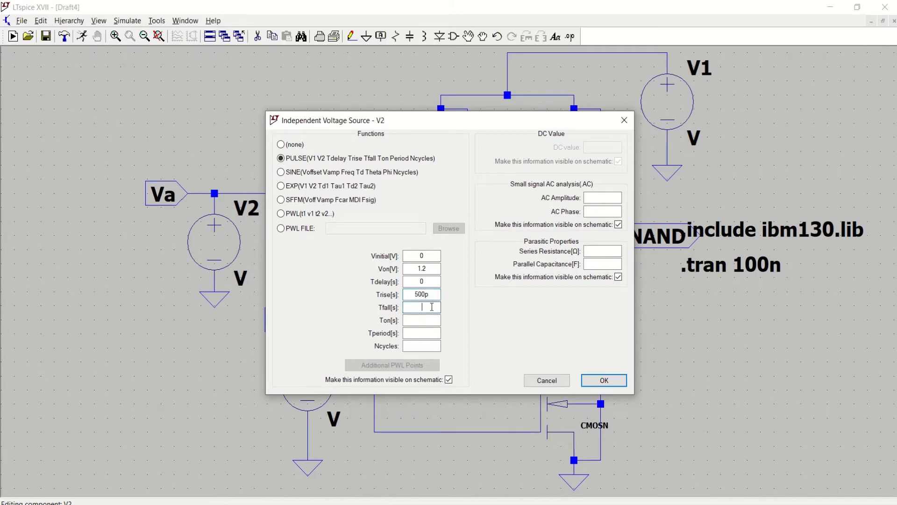
key("ctrl+v")
left_click(424, 320)
type("10n")
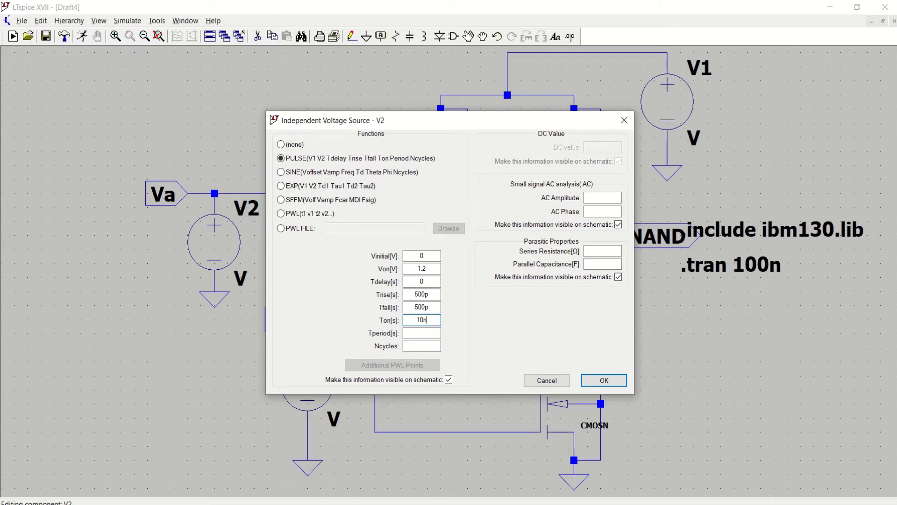
left_click(428, 335)
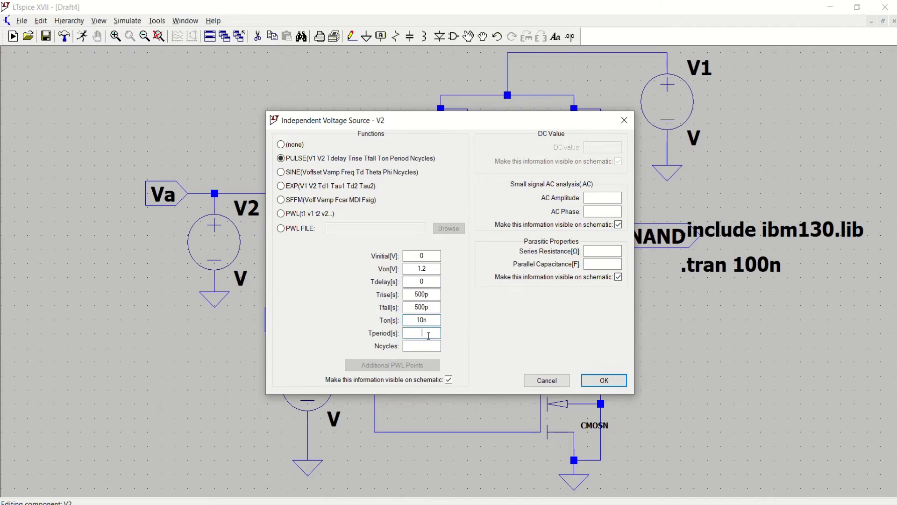
left_click(612, 381)
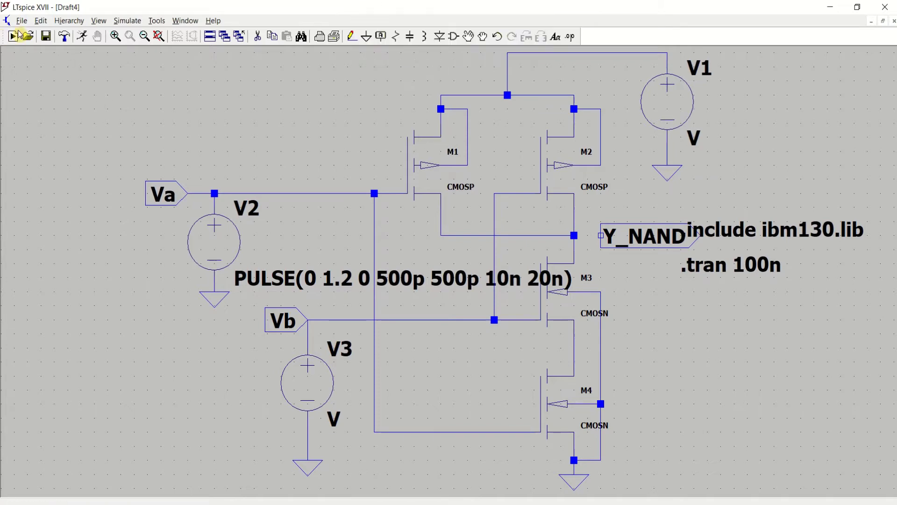
Move V2's PULSE label to sit beneath V2
left_click(468, 36)
left_click(305, 280)
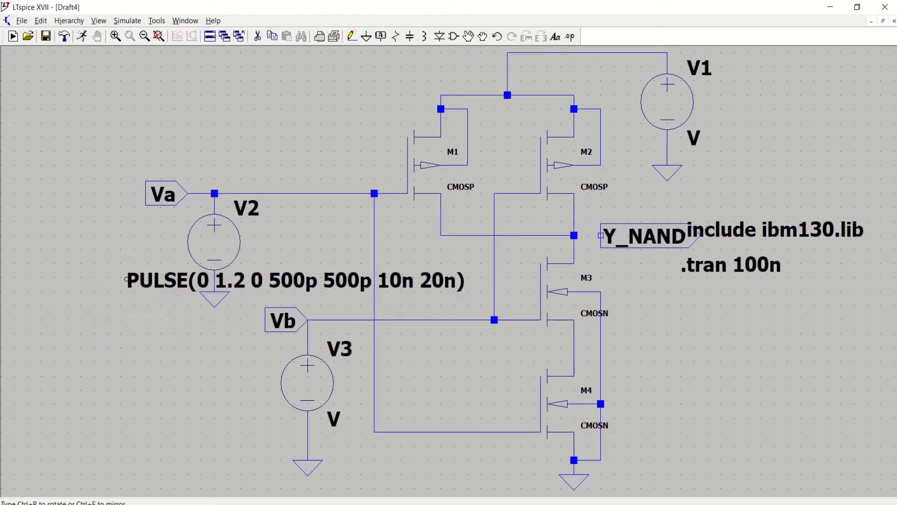
left_click(309, 279)
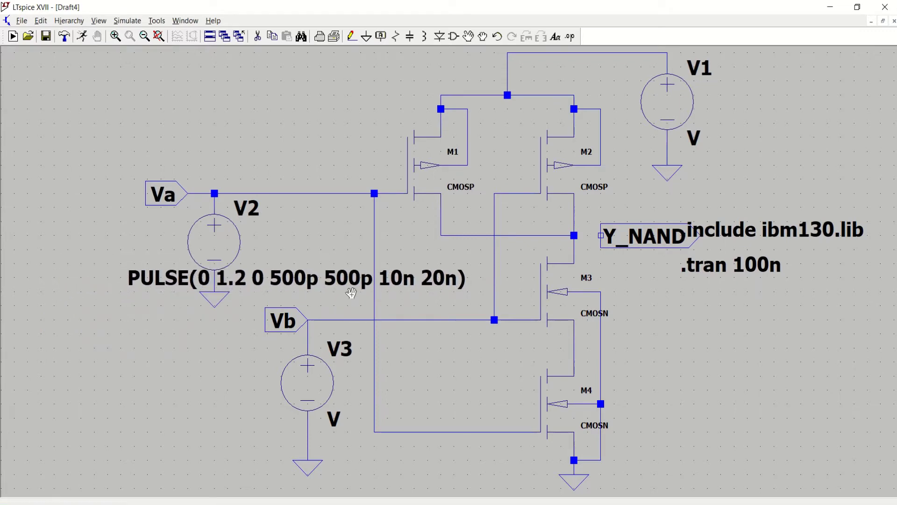
key("Escape")
Make V3 a PULSE(0 1.2 0 500p 500p 20n 40n) source
right_click(311, 382)
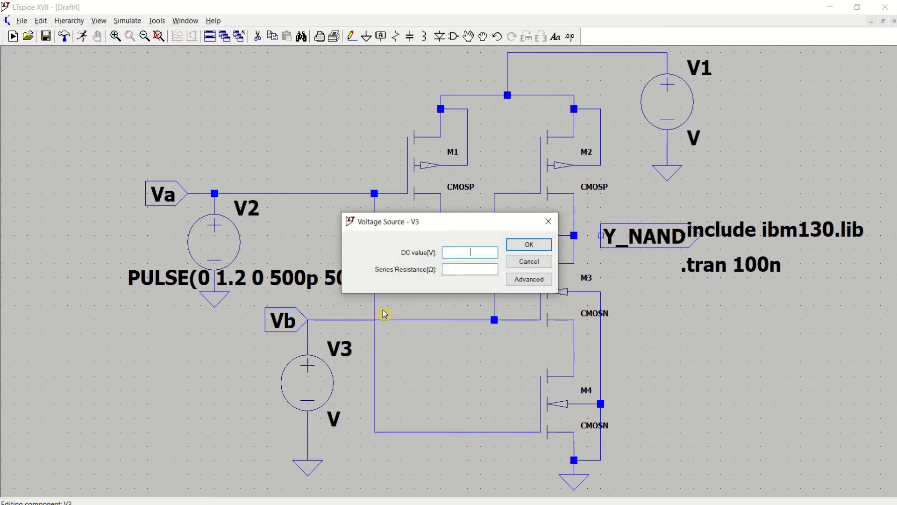
left_click(534, 283)
left_click_drag(453, 122, 540, 124)
left_click(365, 159)
left_click(503, 257)
left_click(507, 270)
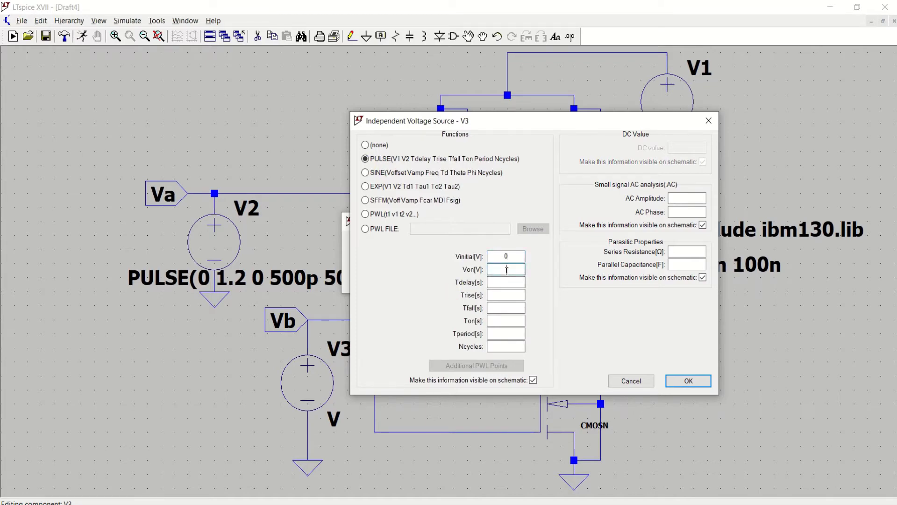
left_click(509, 283)
left_click(513, 296)
left_click(514, 309)
type("500p")
left_click(515, 322)
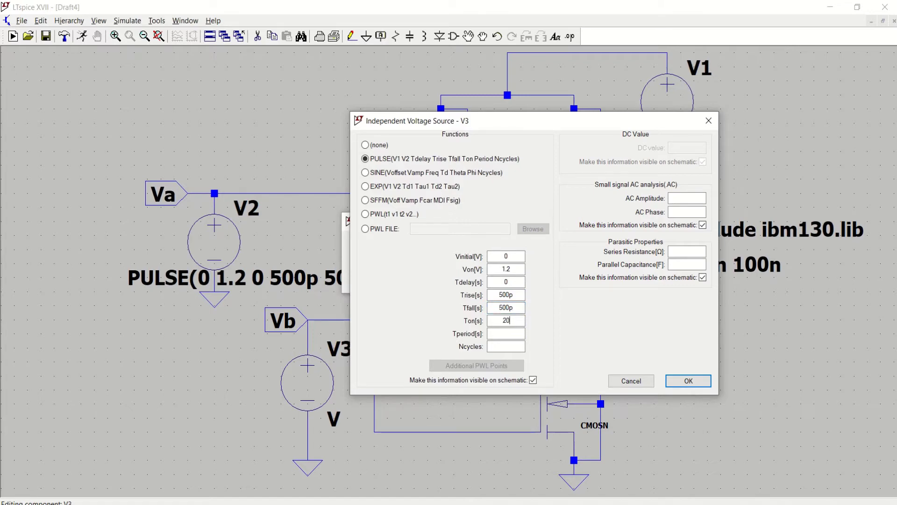
left_click(513, 334)
left_click(690, 381)
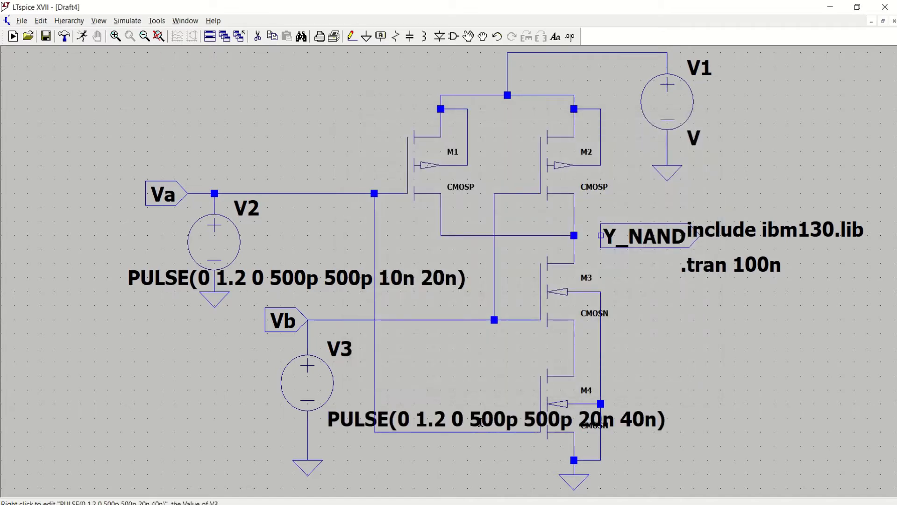
Drag V3's PULSE label left so it sits below V3
left_click(482, 43)
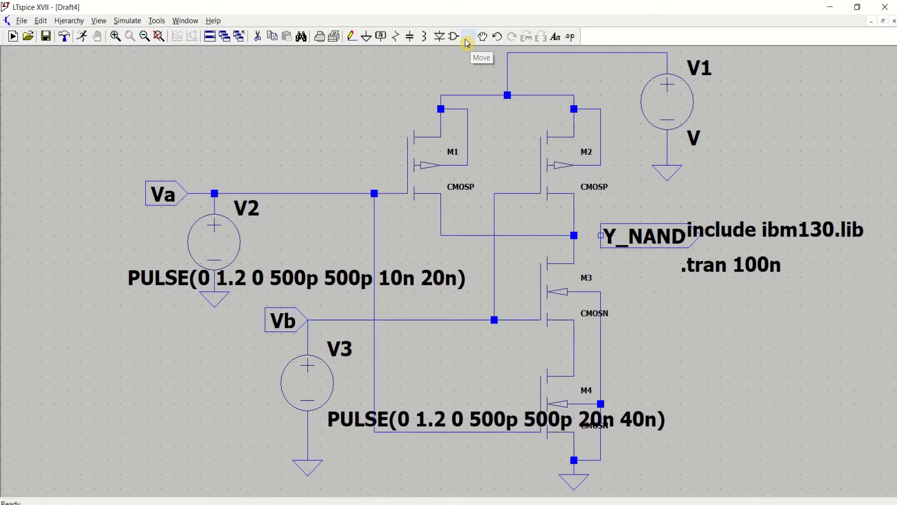
left_click(337, 425)
left_click(121, 426)
key("Escape")
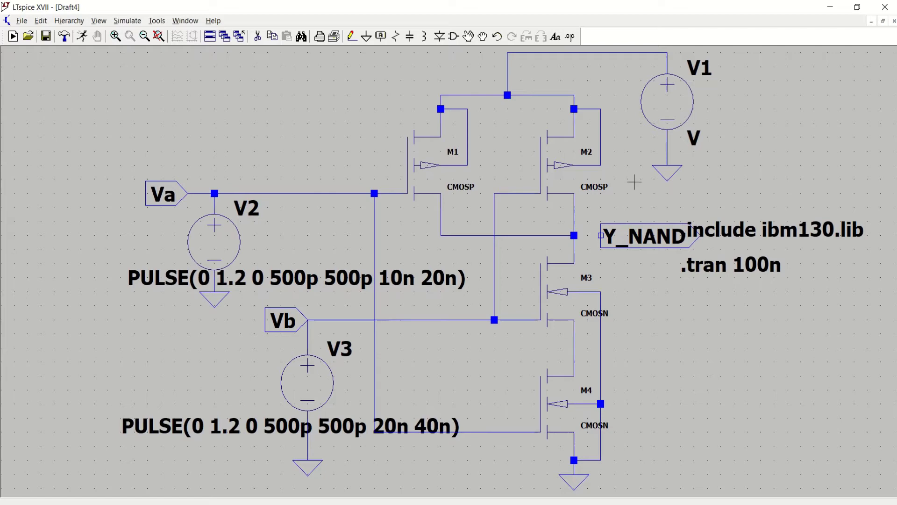
Set length and width of 130nm on PMOS transistors M1 and M2
right_click(422, 172)
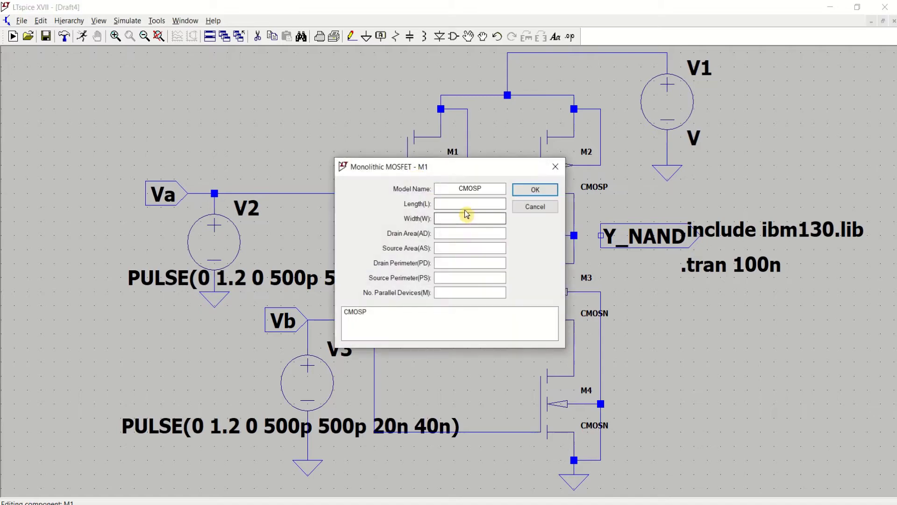
left_click(461, 203)
type("130nm")
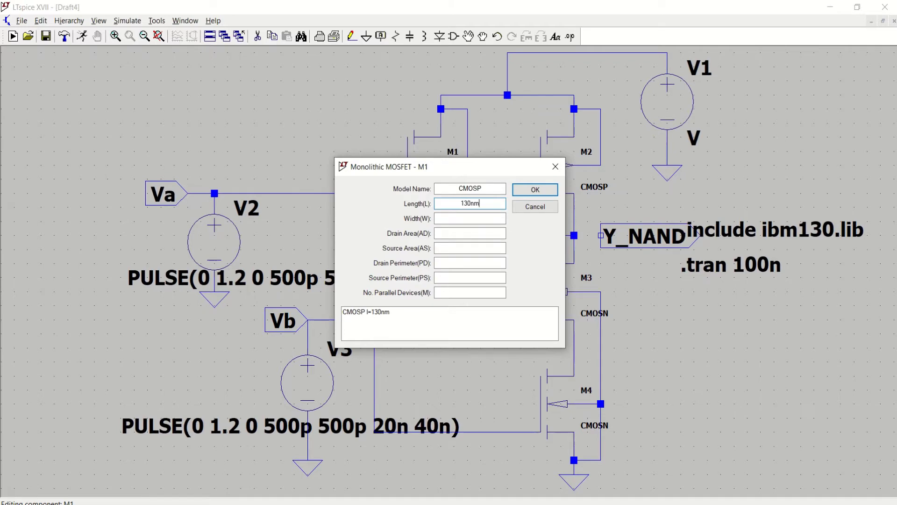
left_click(468, 219)
double_click(454, 200)
left_click(466, 218)
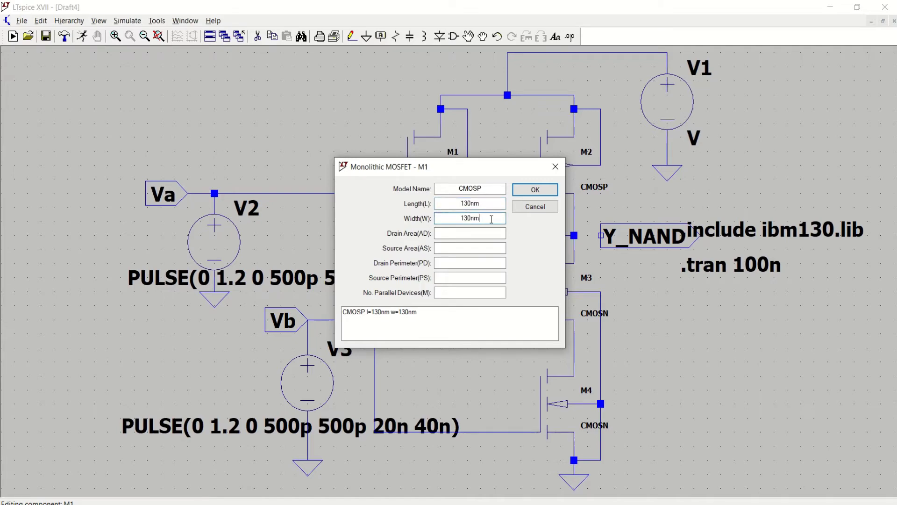
left_click(545, 193)
right_click(561, 172)
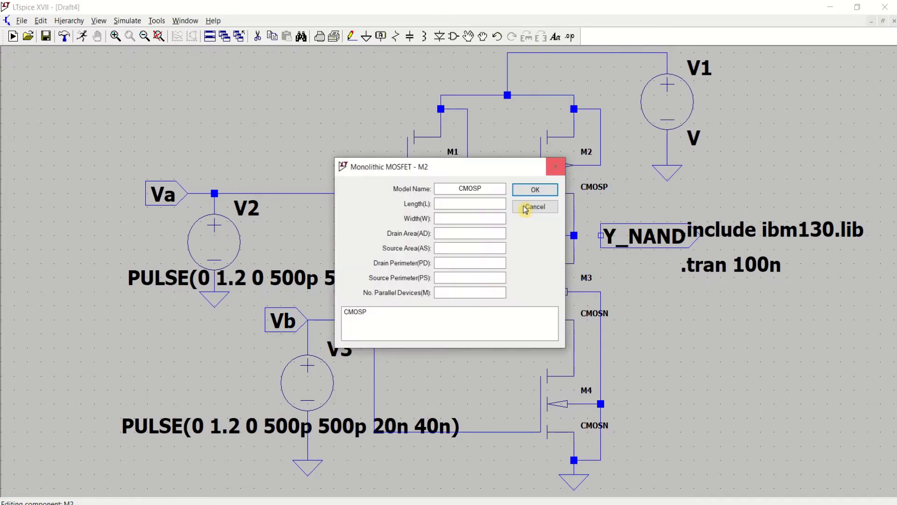
left_click(464, 203)
type("130nm")
left_click(477, 216)
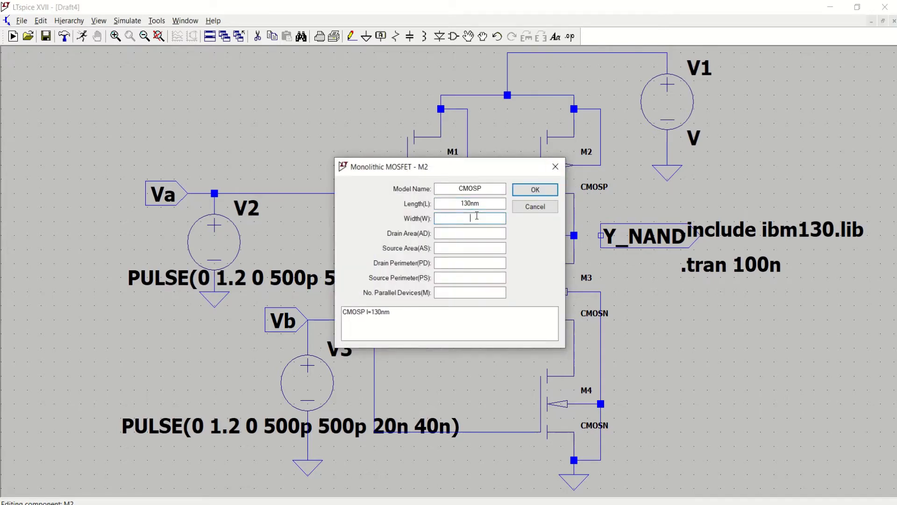
type("130nm")
left_click(534, 208)
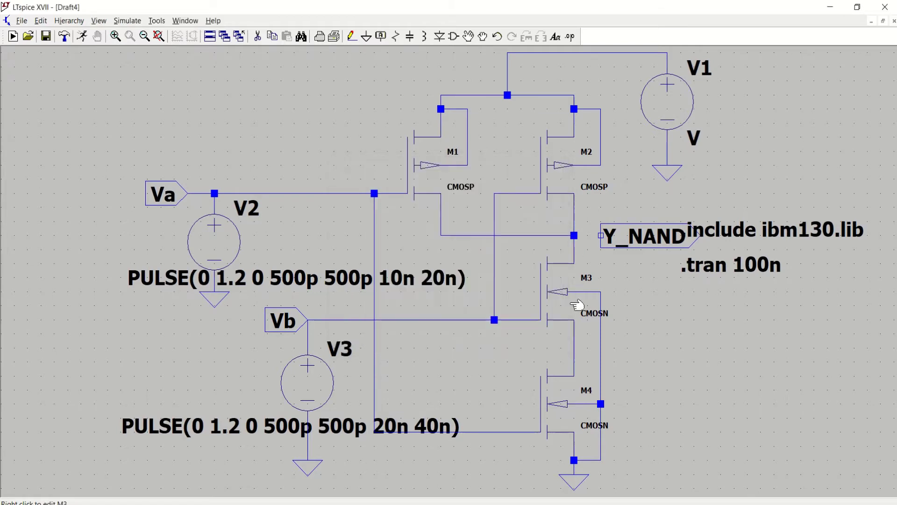
Set length and width of 130nm on NMOS transistors M3 and M4
right_click(555, 286)
left_click(456, 204)
type("130nm")
key("Tab")
type("130nm")
left_click(519, 213)
right_click(547, 420)
left_click(465, 203)
type("130nm")
key("Tab")
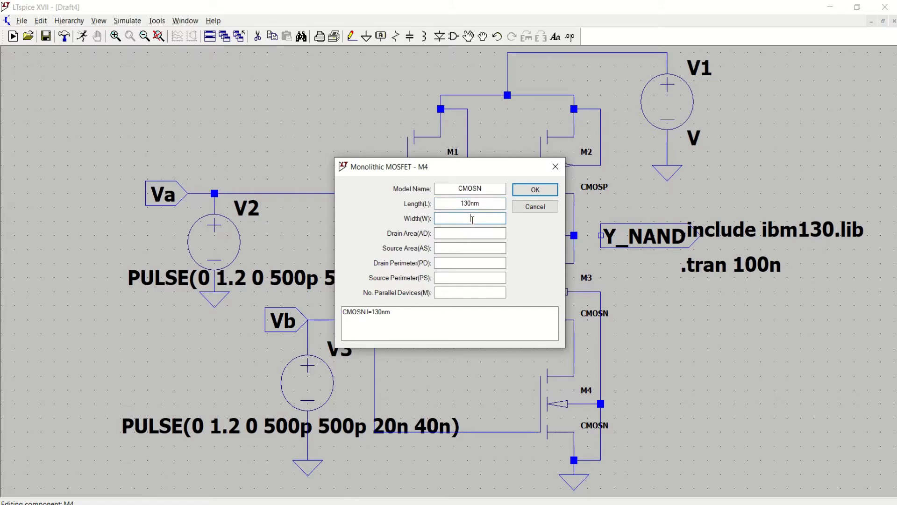
type("130nm")
left_click(535, 190)
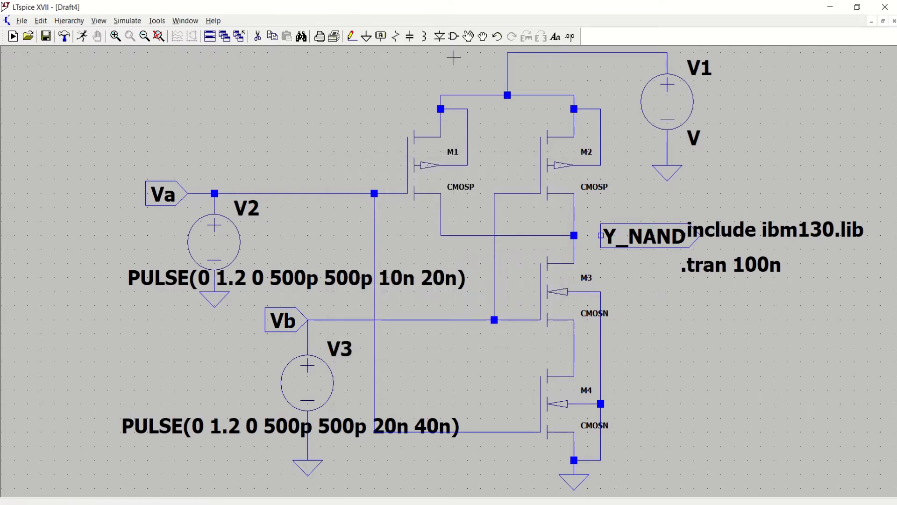
Wire the output node to Y_NAND and set V1 to 1.2 V
left_click(351, 38)
left_click(440, 235)
key("Escape")
right_click(676, 106)
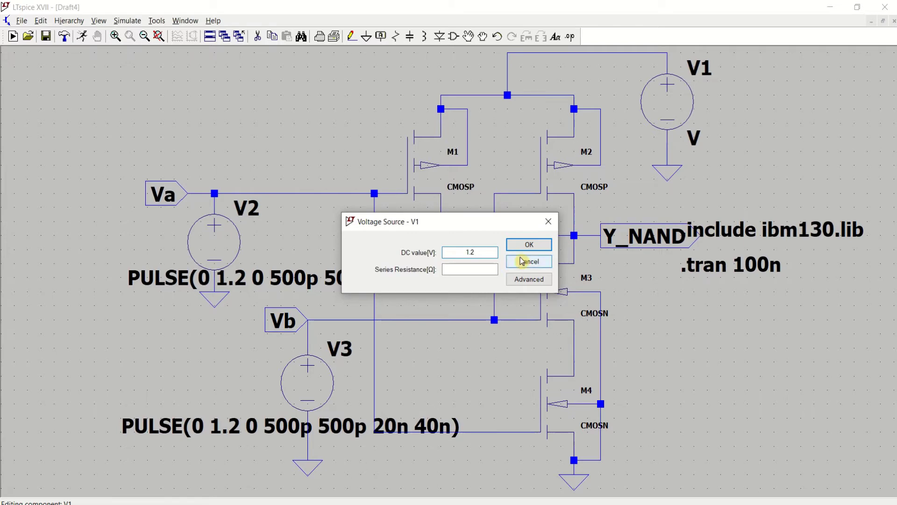
left_click(529, 245)
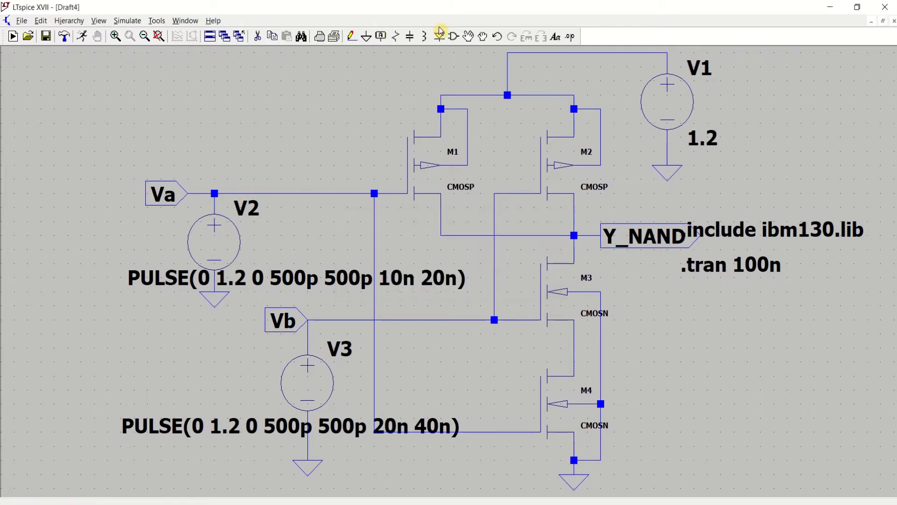
Move the .include ibm130.lib directive down with .tran 100n beneath it
left_click(468, 37)
left_click(758, 228)
left_click(672, 335)
left_click(743, 265)
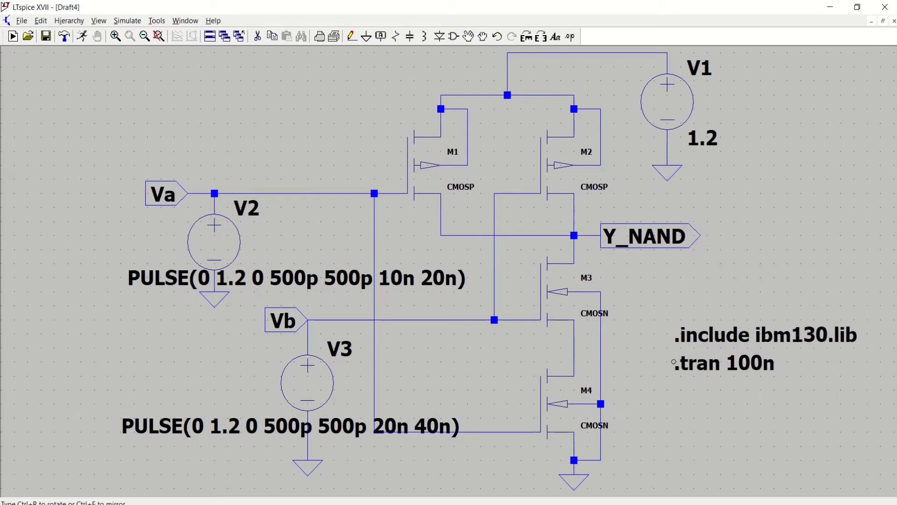
left_click(676, 363)
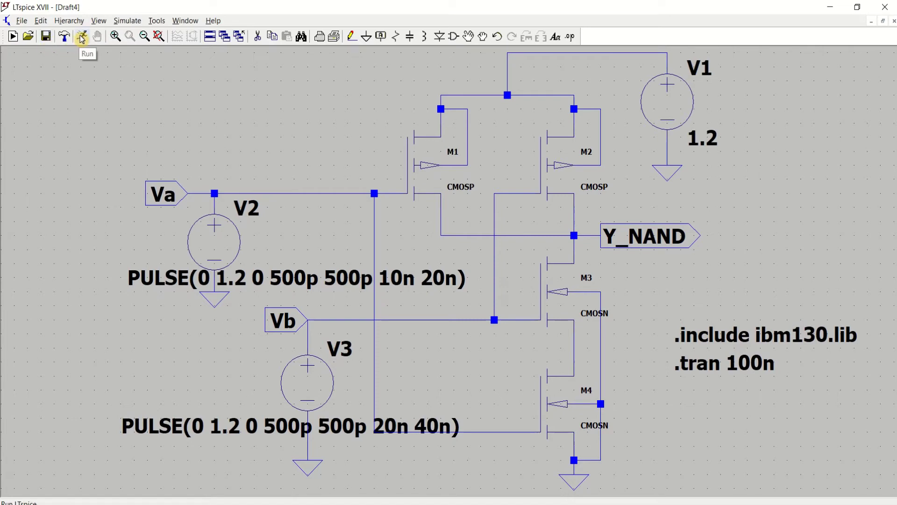
Run the transient simulation and plot V(va), V(vb) and V(y_nand)
left_click(81, 39)
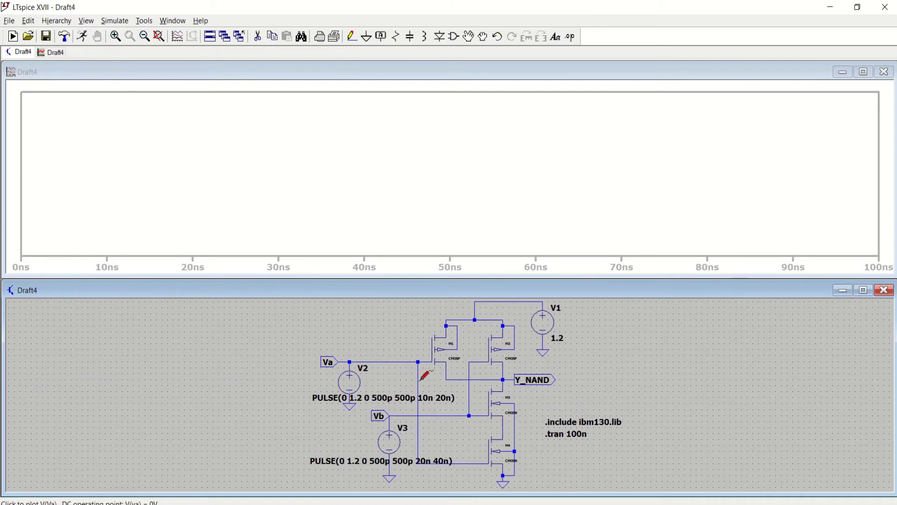
left_click(398, 360)
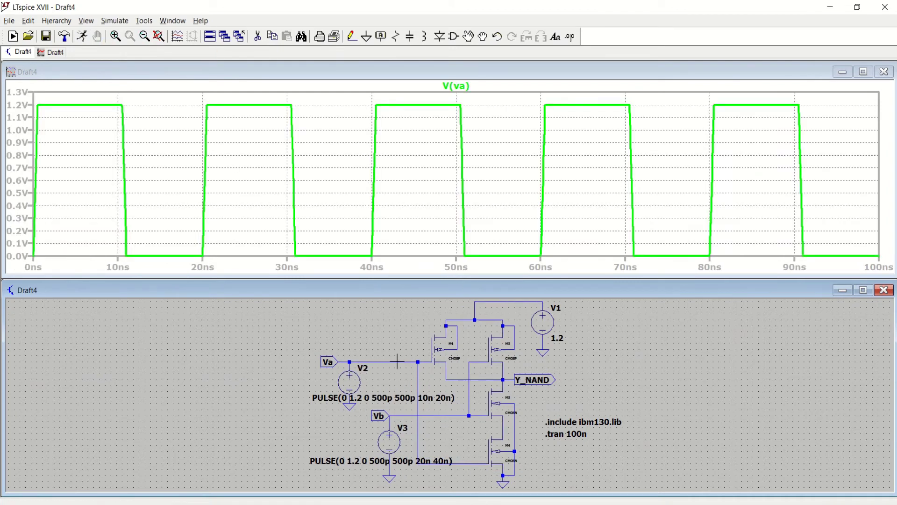
left_click(440, 415)
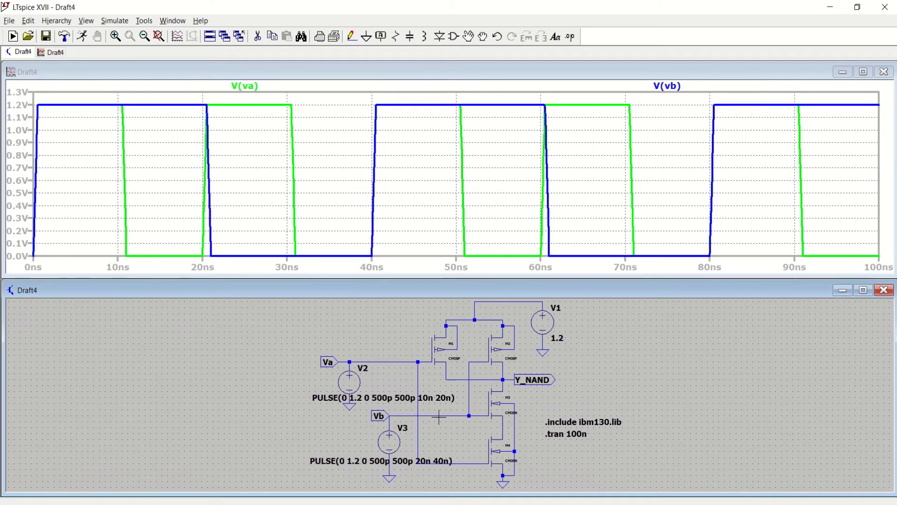
left_click(513, 379)
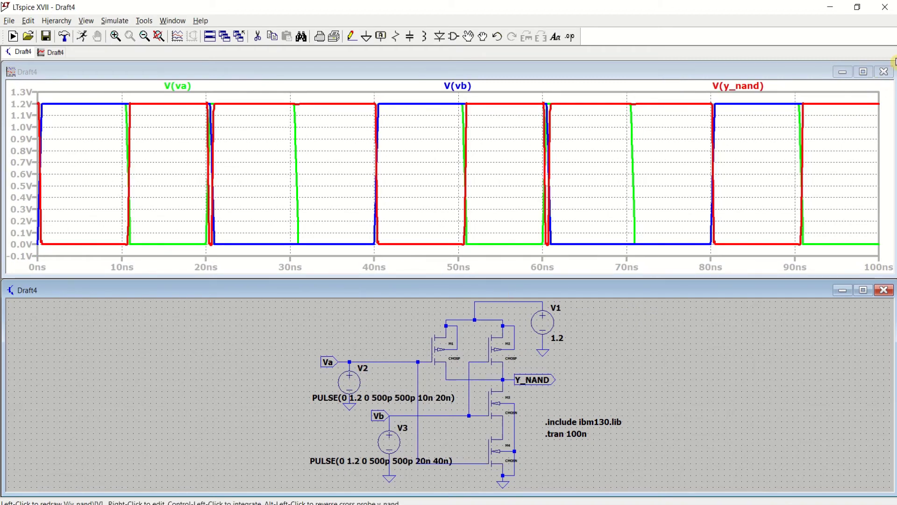
Maximize the waveform window, add two plot panes, and move V(va) and V(vb) into them
left_click(866, 71)
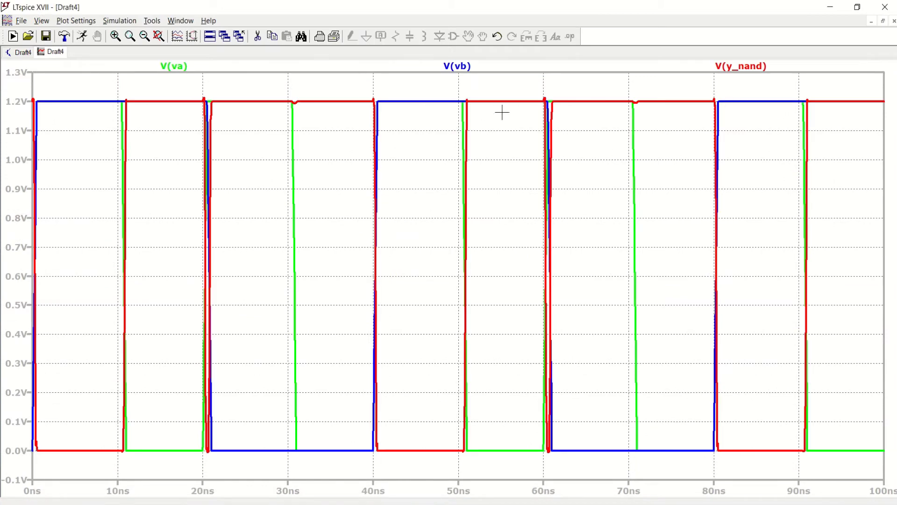
right_click(503, 82)
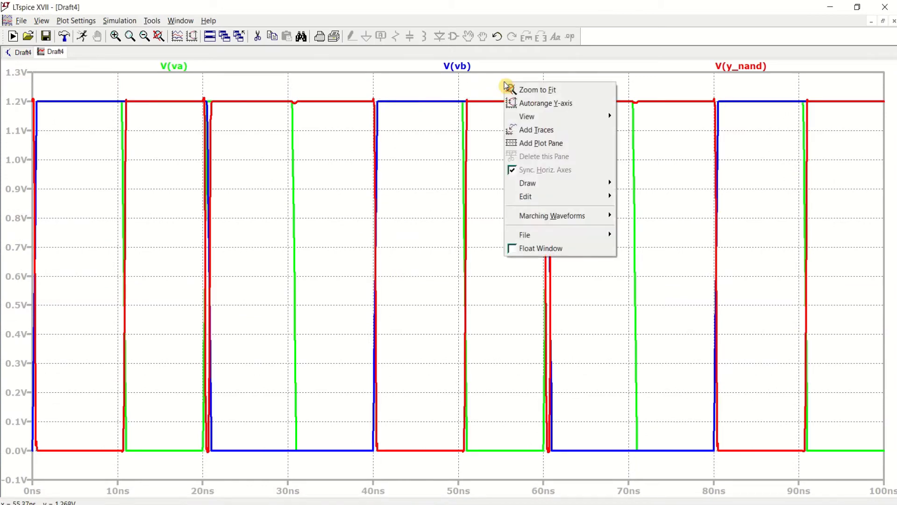
left_click(540, 142)
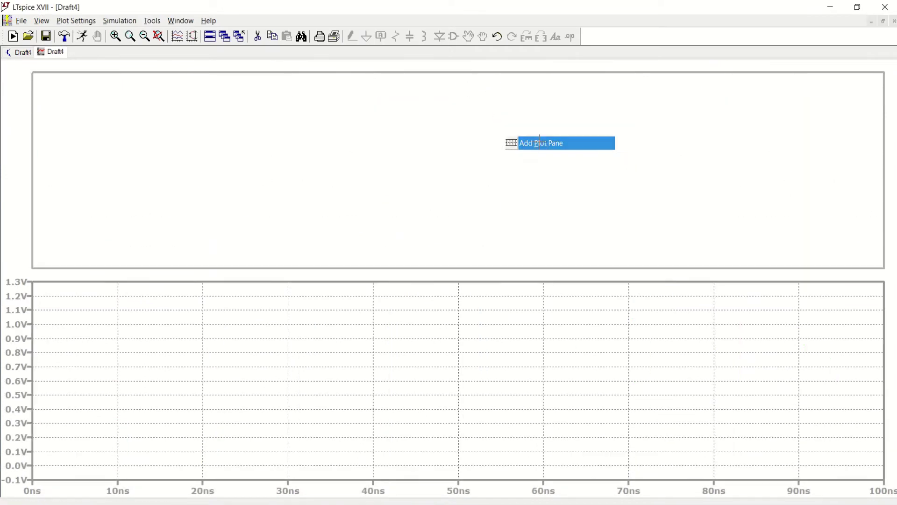
right_click(485, 110)
left_click(544, 178)
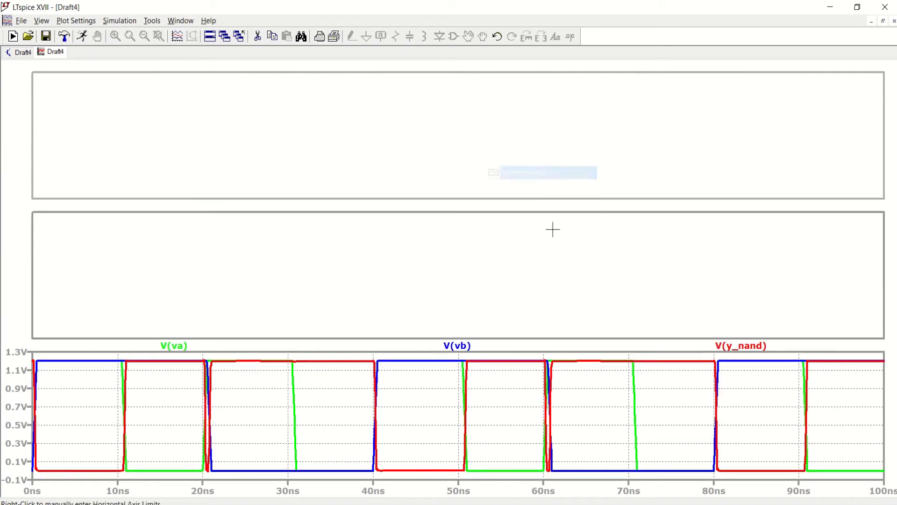
left_click_drag(185, 346, 269, 121)
left_click_drag(259, 348, 286, 239)
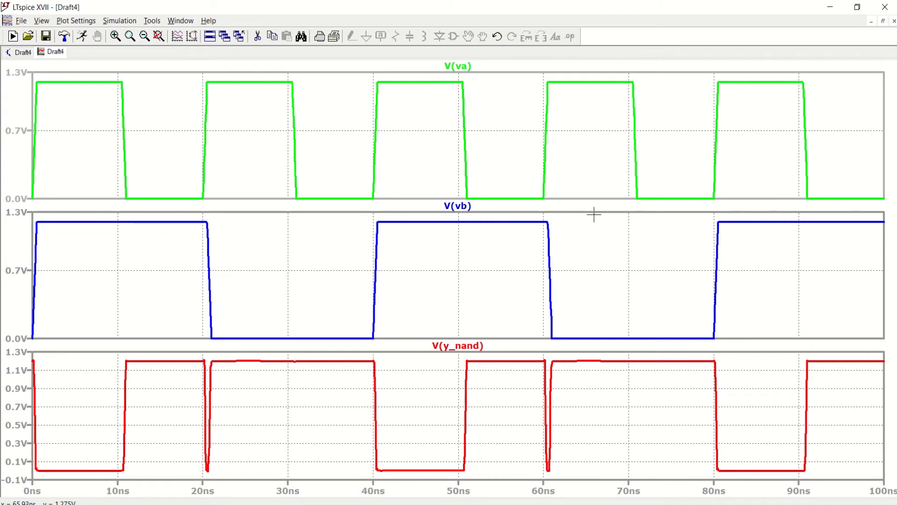
Create a new schematic and place two CMOSP transistors, M1 above M2
left_click(21, 22)
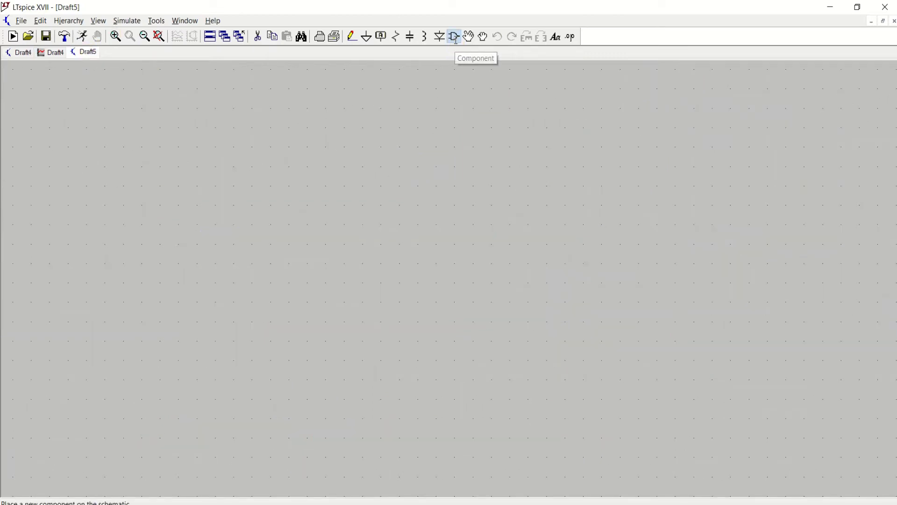
left_click(455, 39)
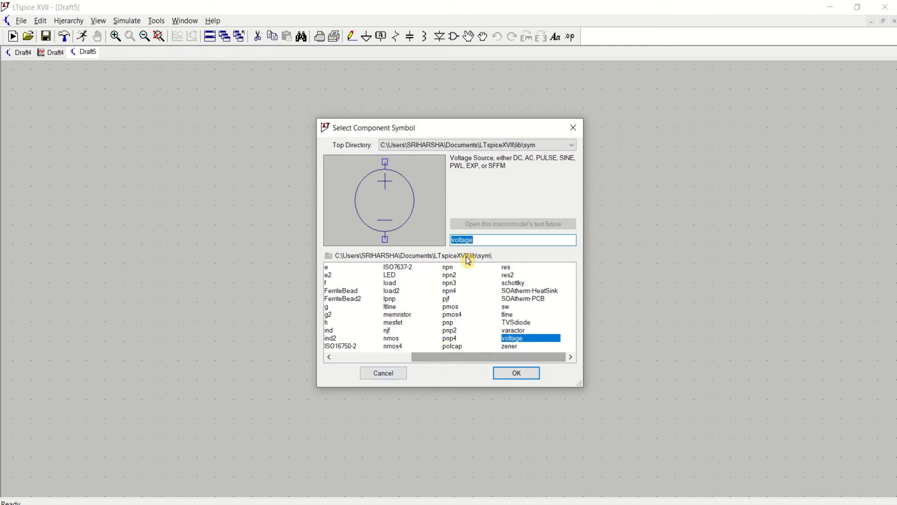
type("cm")
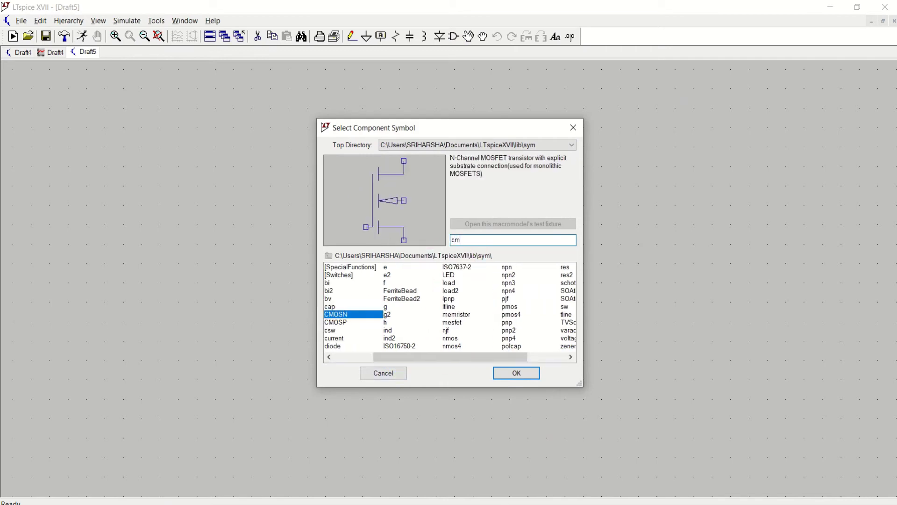
left_click(337, 323)
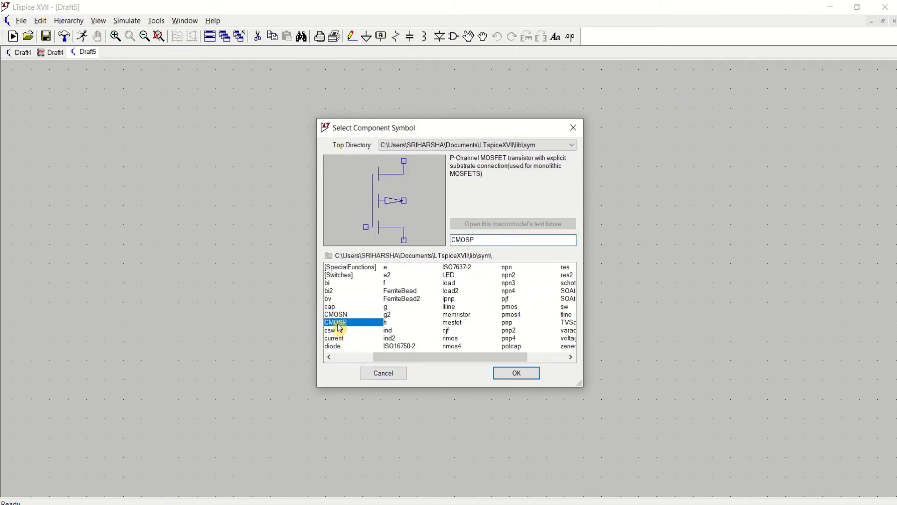
left_click(514, 373)
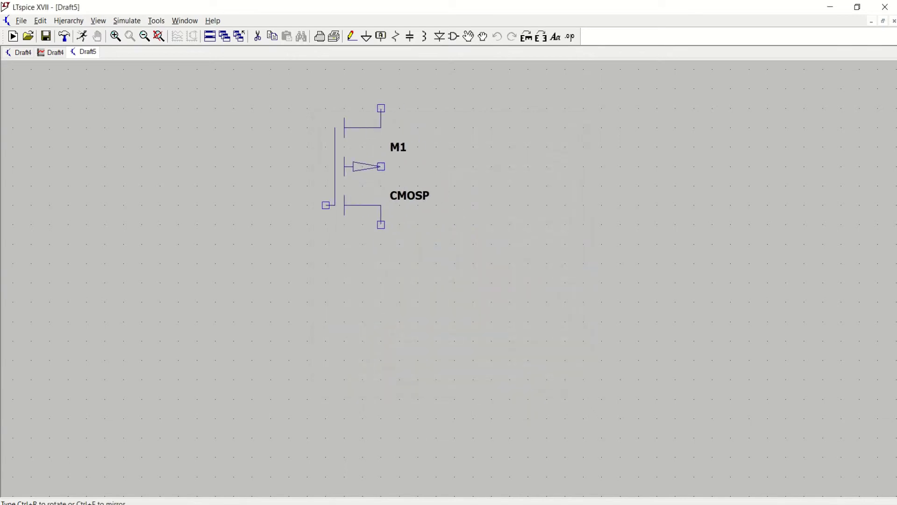
left_click(366, 167)
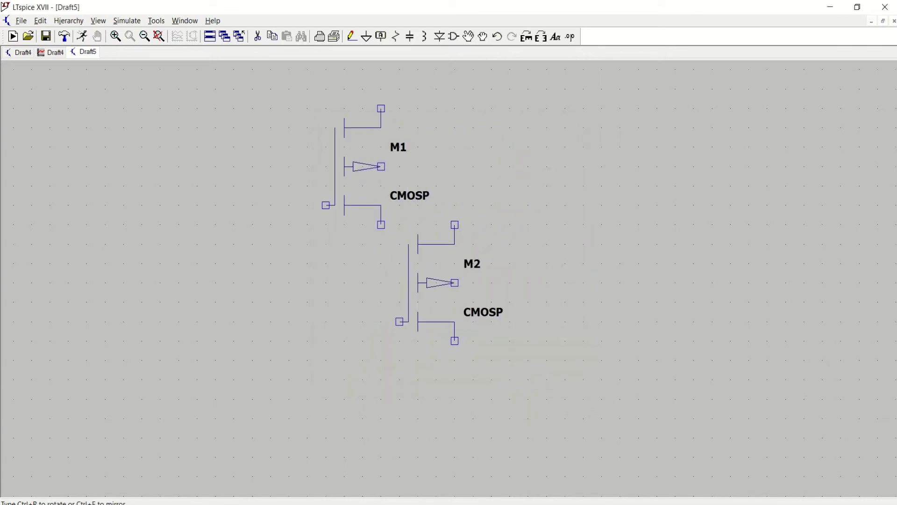
left_click(365, 321)
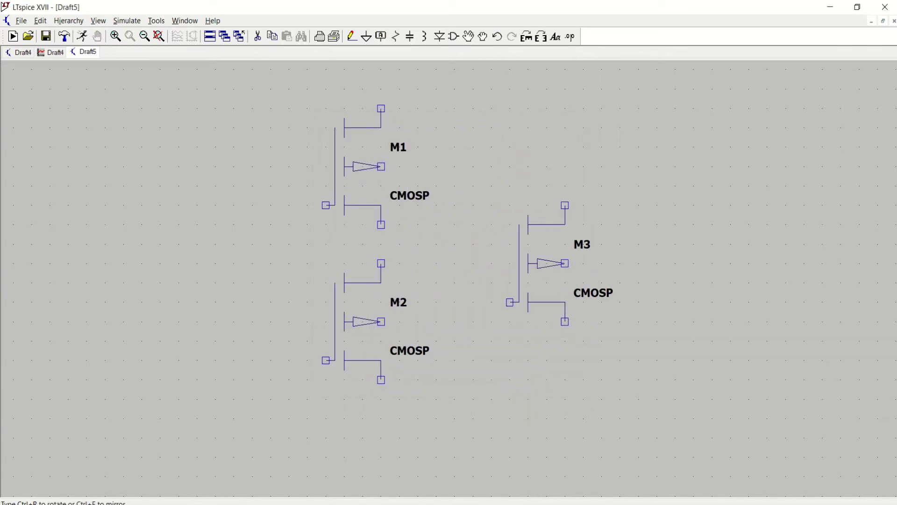
key("Escape")
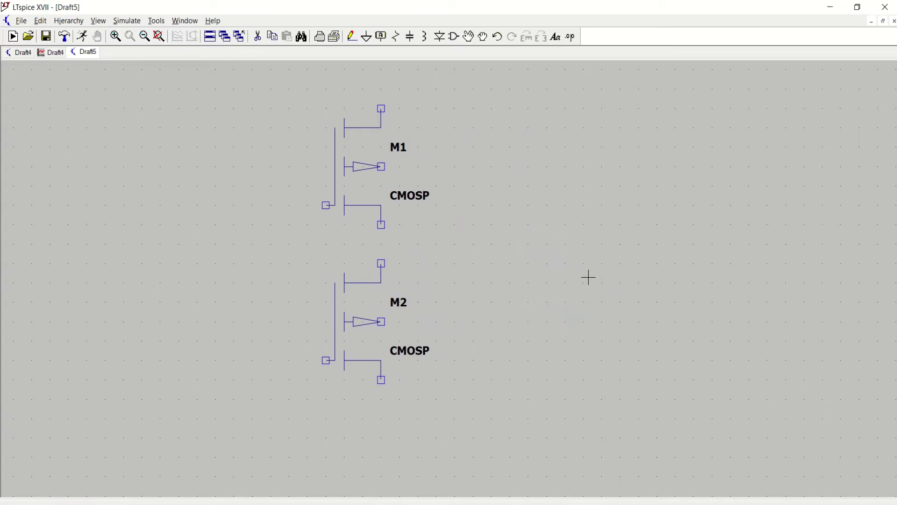
Place two CMOSN transistors, M3 and M4, side by side below
scroll(589, 277, "down", 3)
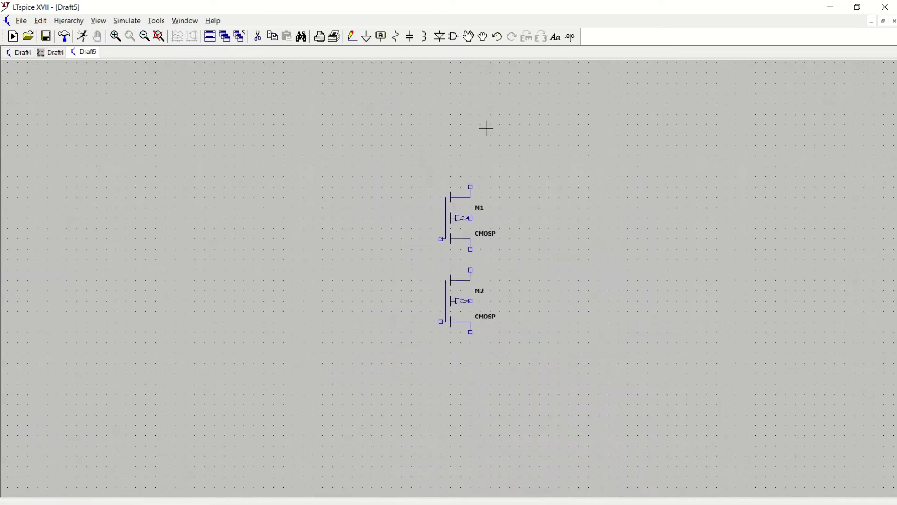
left_click(454, 36)
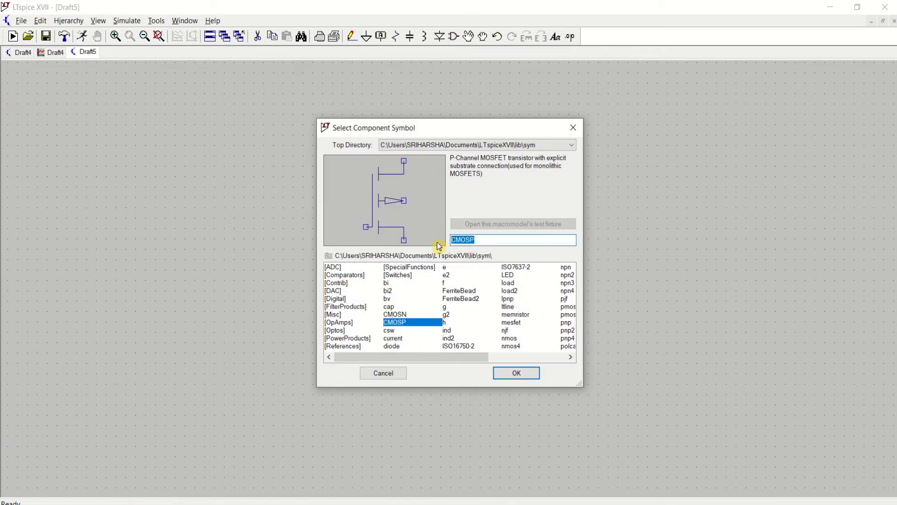
left_click(401, 315)
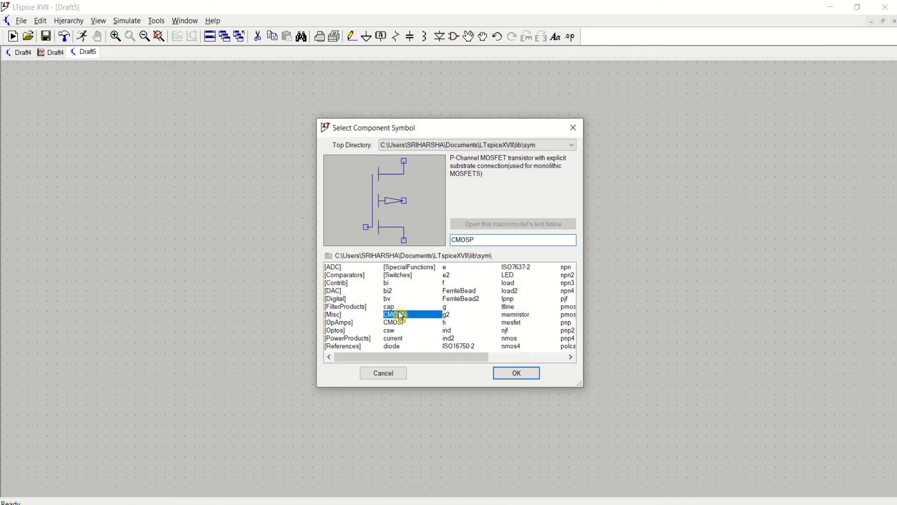
left_click(515, 373)
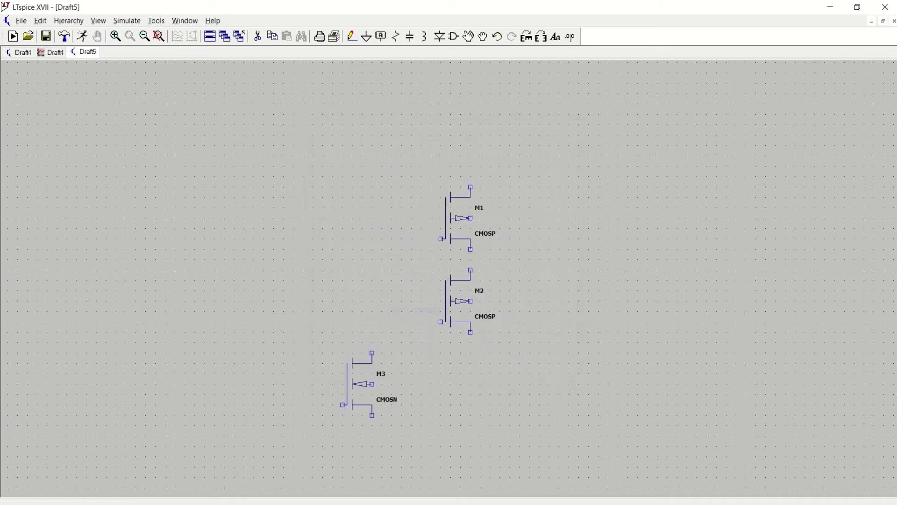
left_click(343, 353)
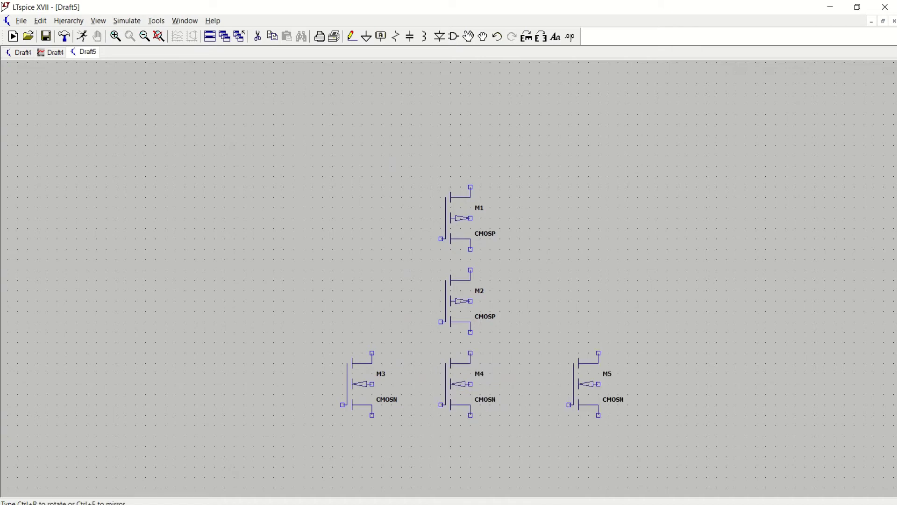
left_click(477, 346)
key("Escape")
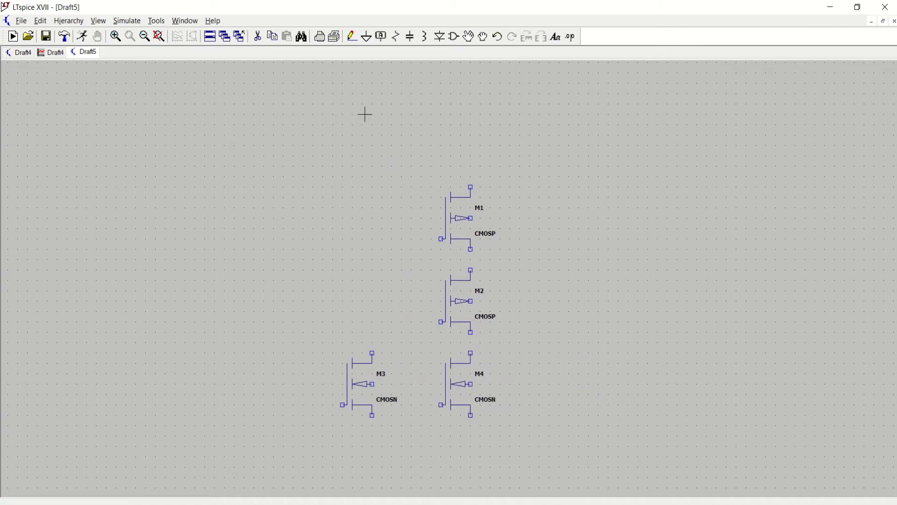
Wire M1 to M2 in series and connect M2 to both NMOS drains
left_click(356, 39)
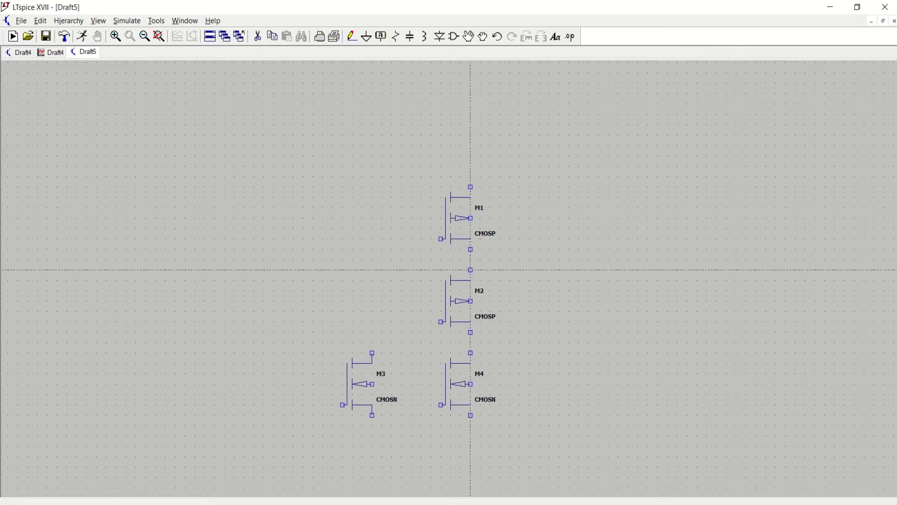
left_click(471, 249)
left_click(470, 270)
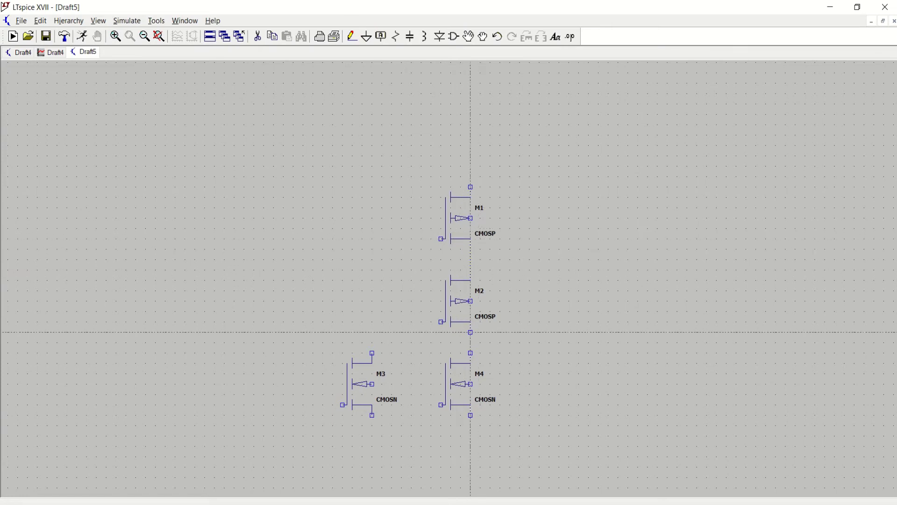
left_click(471, 332)
left_click(471, 353)
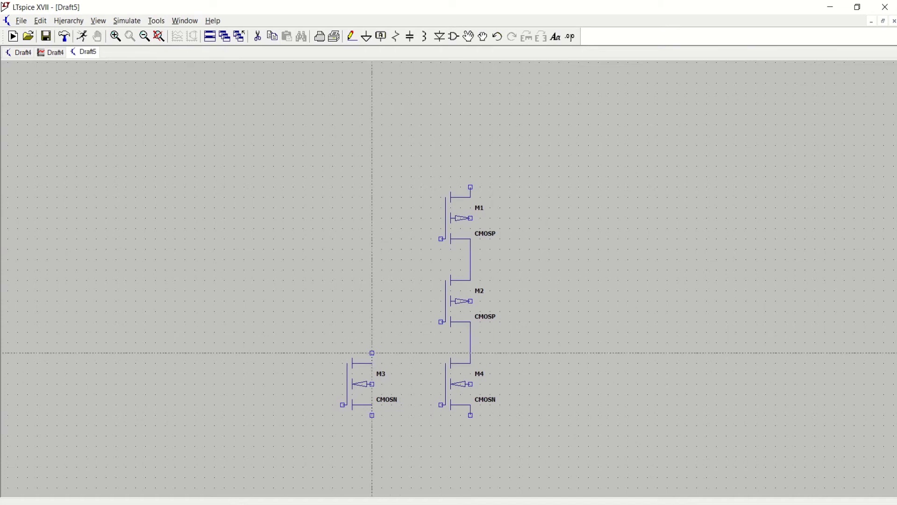
left_click(372, 352)
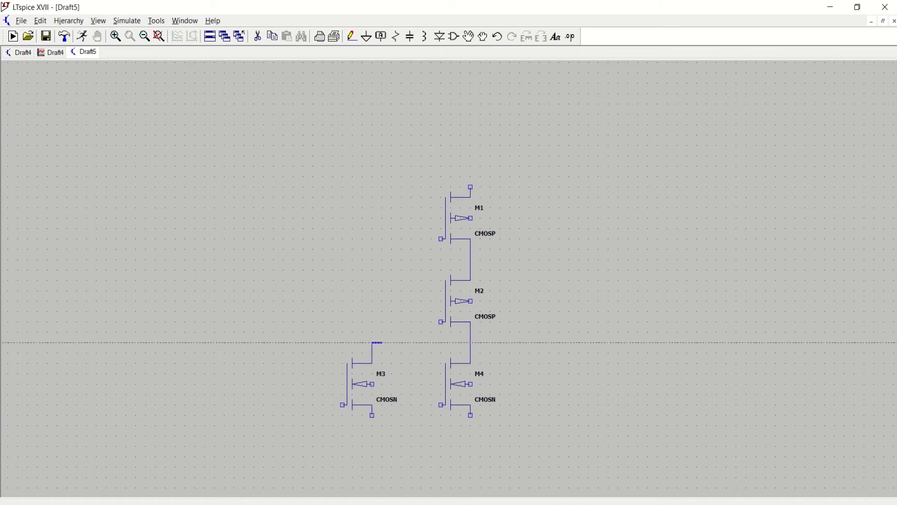
left_click(471, 343)
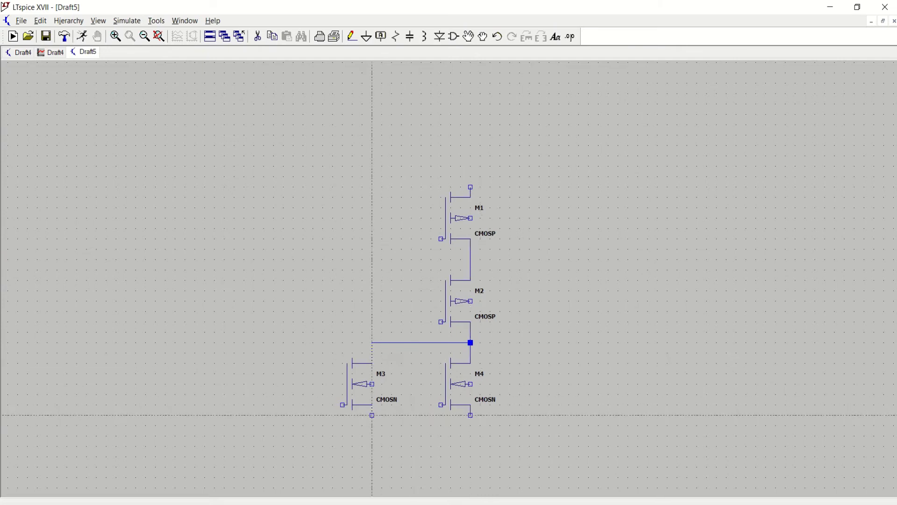
Join the M3 and M4 sources with a bottom wire and tie both bodies to it
left_click(372, 415)
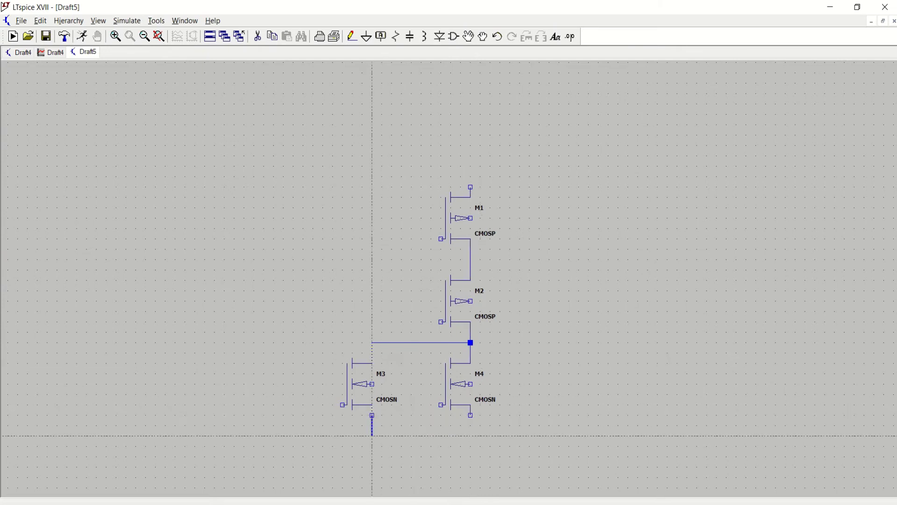
left_click(471, 436)
left_click(470, 415)
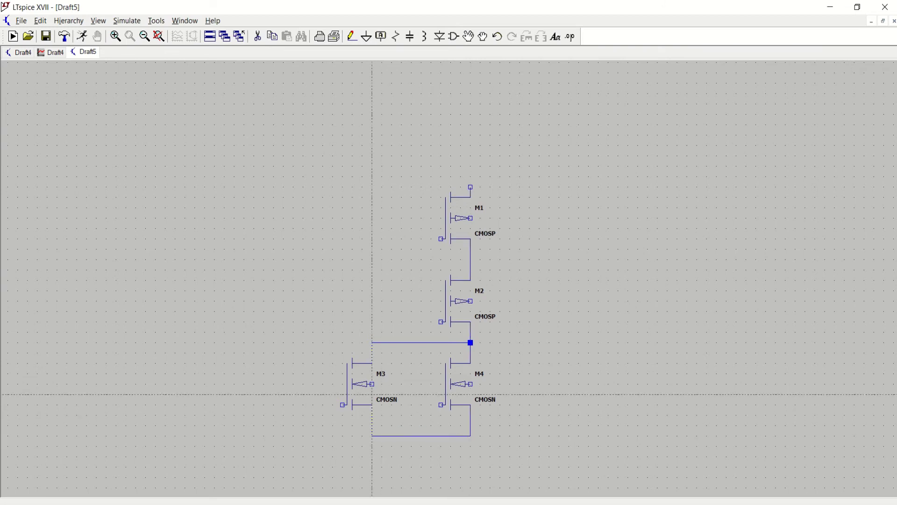
left_click(373, 383)
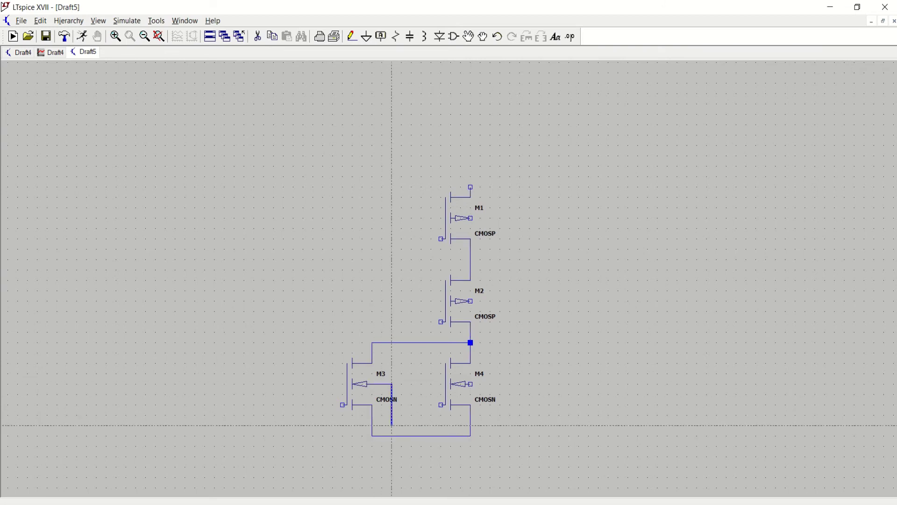
left_click(392, 436)
left_click(471, 384)
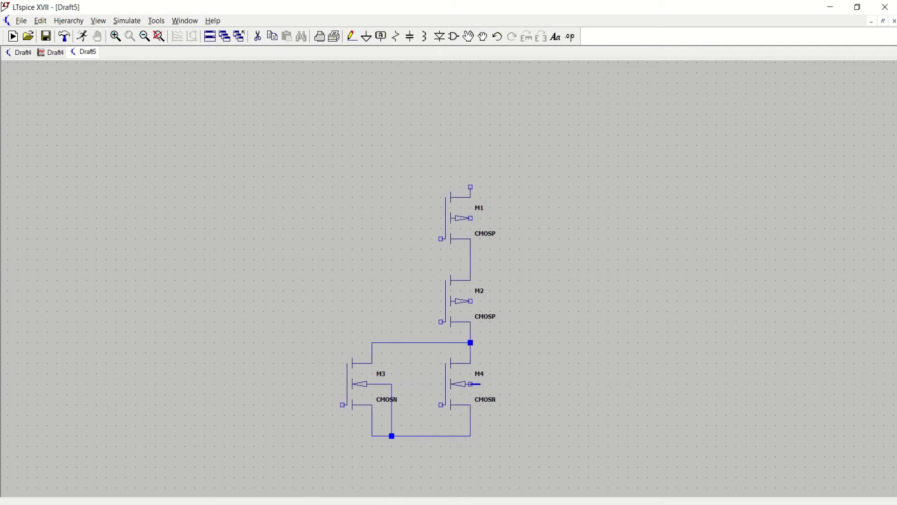
left_click(490, 436)
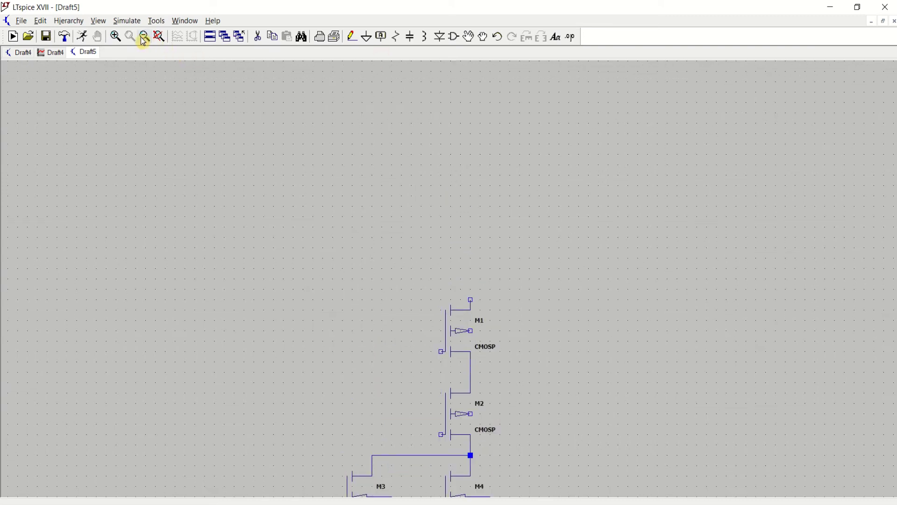
Place a ground below M3 and M4 and wire it to their shared source wire
left_click(159, 36)
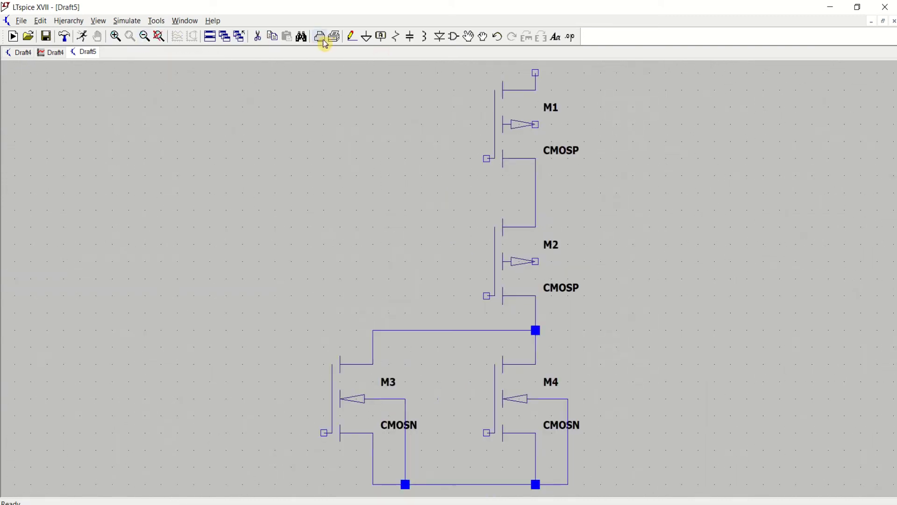
left_click(367, 37)
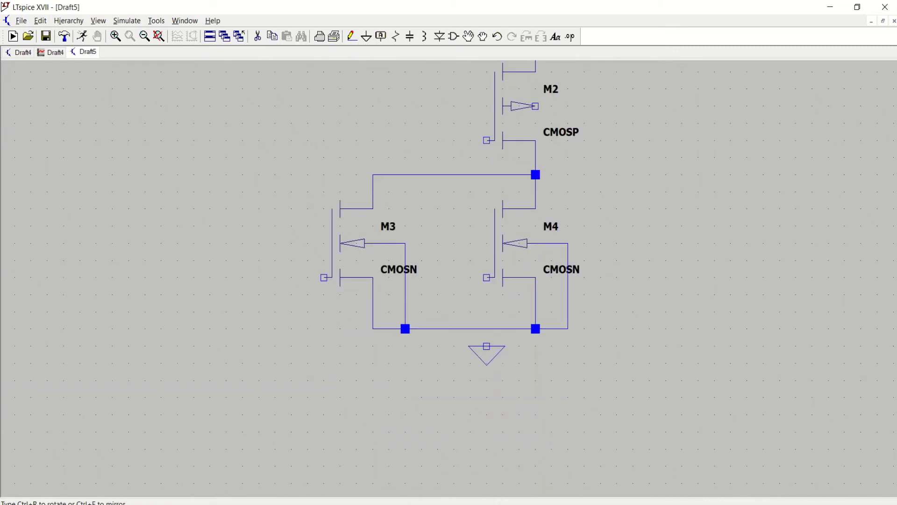
left_click(486, 329)
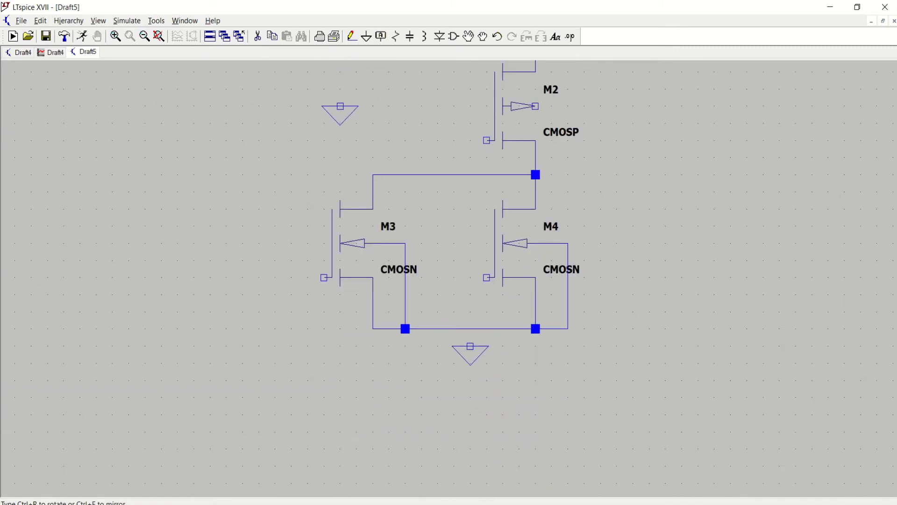
key("Escape")
left_click(352, 36)
left_click(470, 346)
left_click(470, 329)
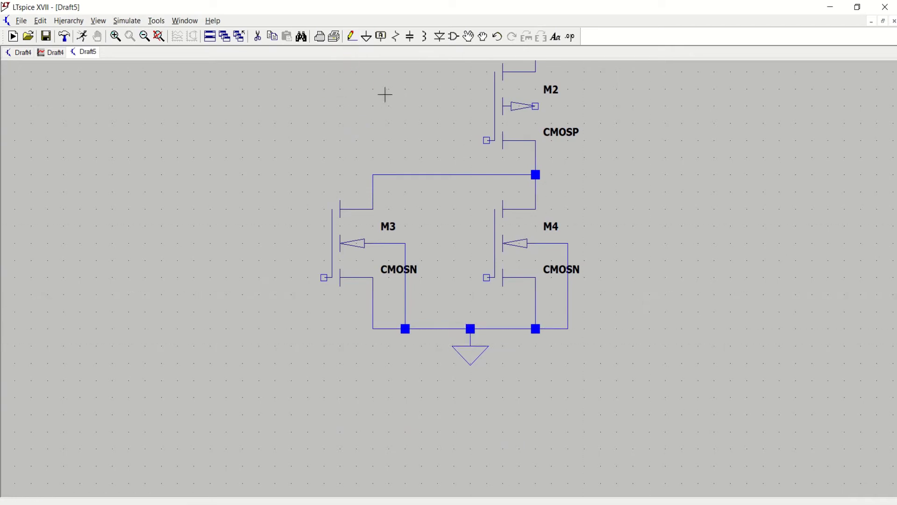
left_click(159, 37)
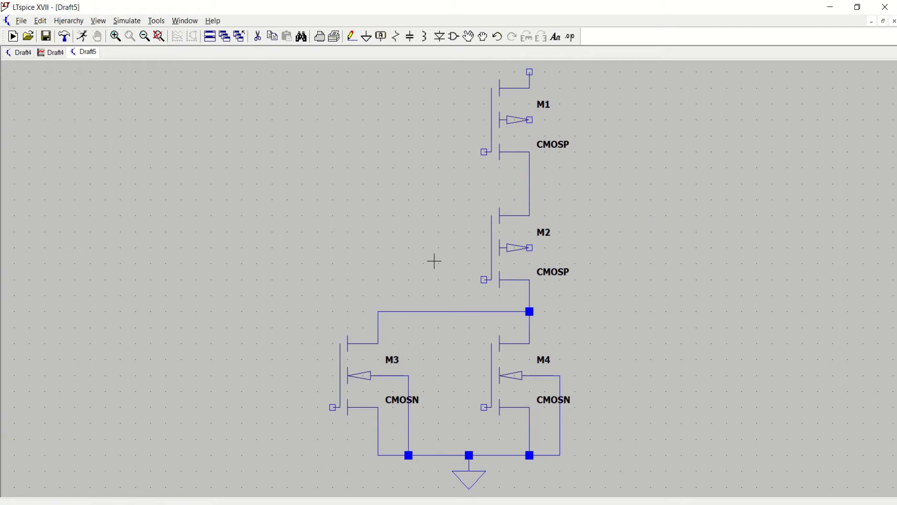
Pick the voltage source component via 'vol' and place V1 left of M1 and V2 further left
left_click(456, 40)
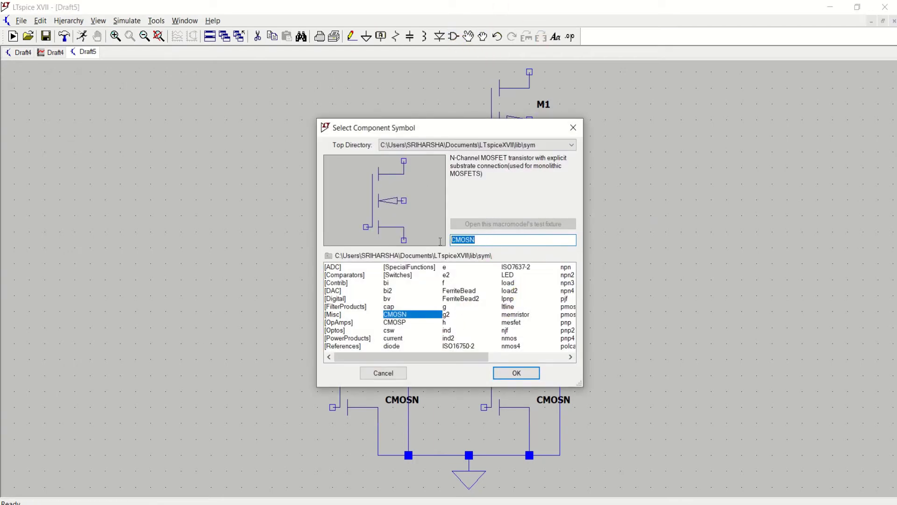
type("vol")
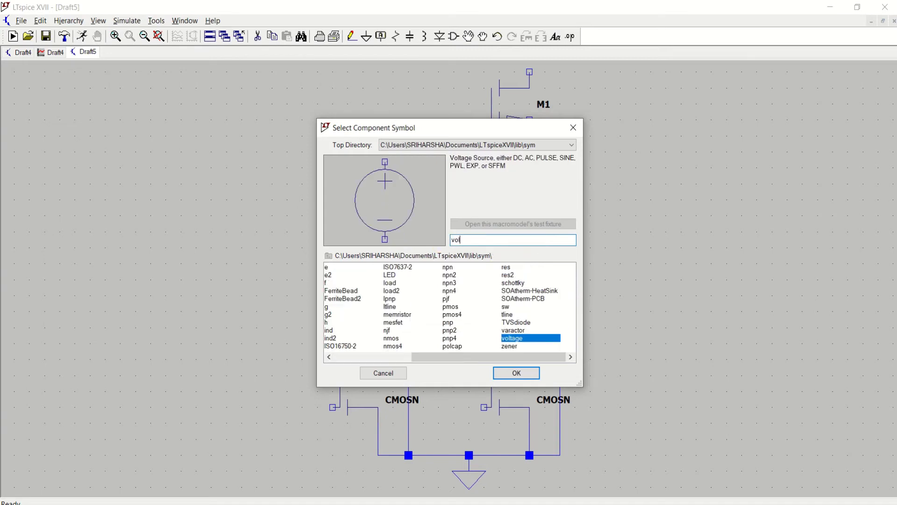
left_click(516, 373)
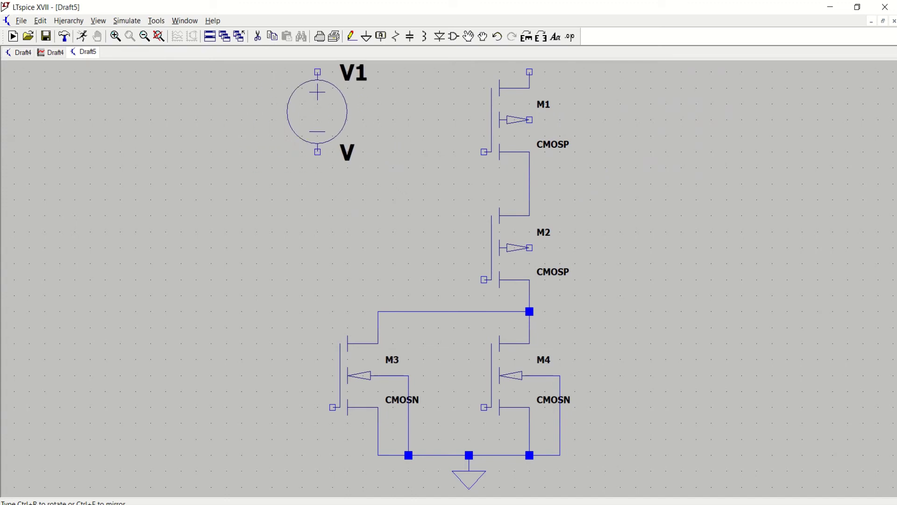
left_click(317, 112)
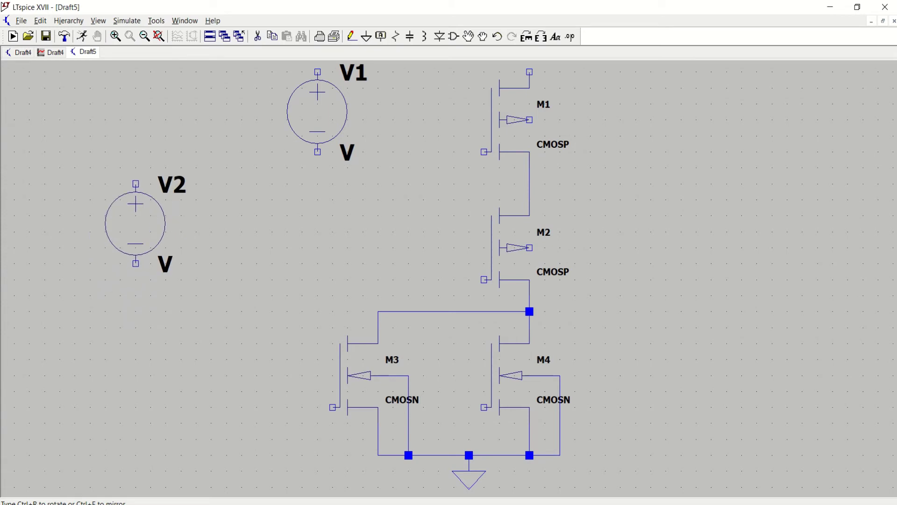
left_click(136, 223)
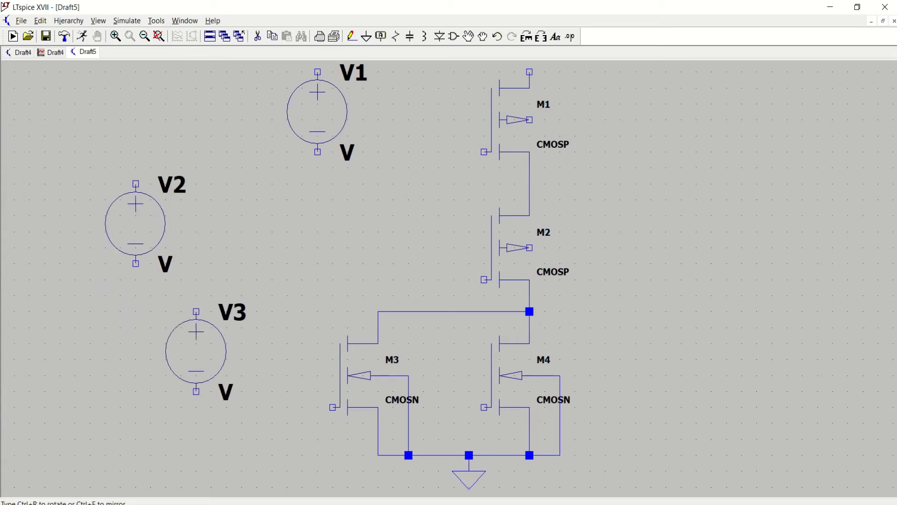
Place V3 below V2, stop placing sources, and fit the schematic in view
left_click(181, 351)
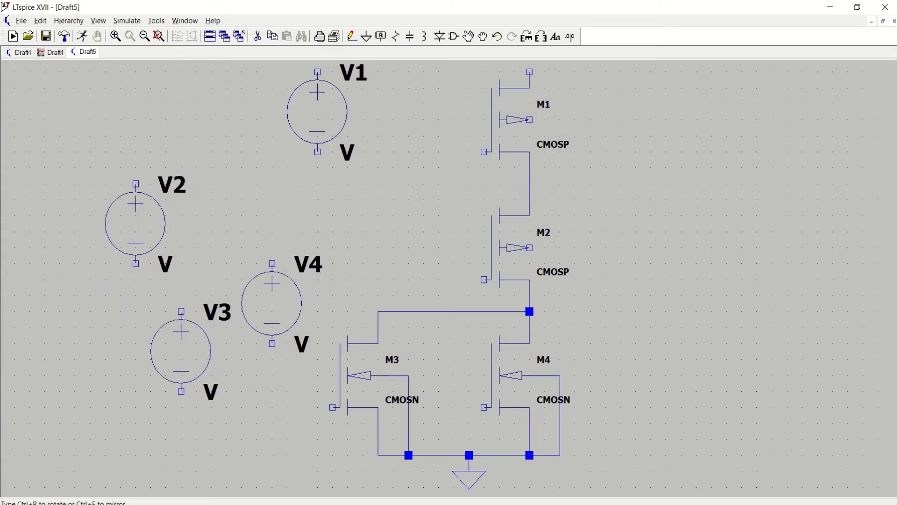
key("Escape")
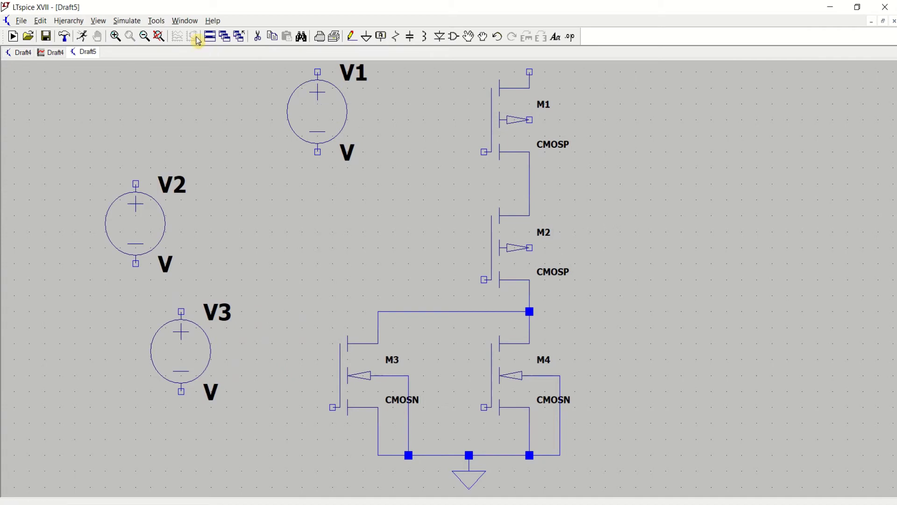
left_click(159, 36)
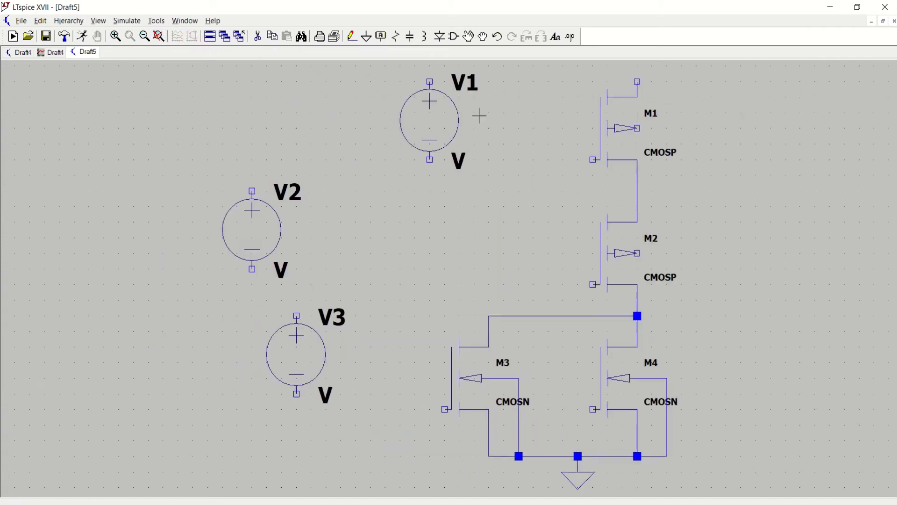
Move V1 to the right of M1, reposition V2, and shift V3 further left
left_click(470, 37)
left_click(445, 114)
left_click(784, 117)
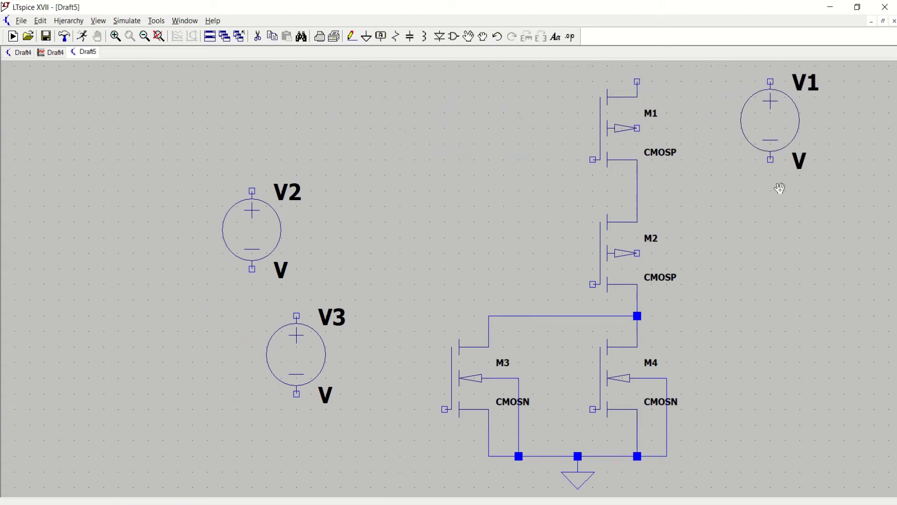
left_click(255, 231)
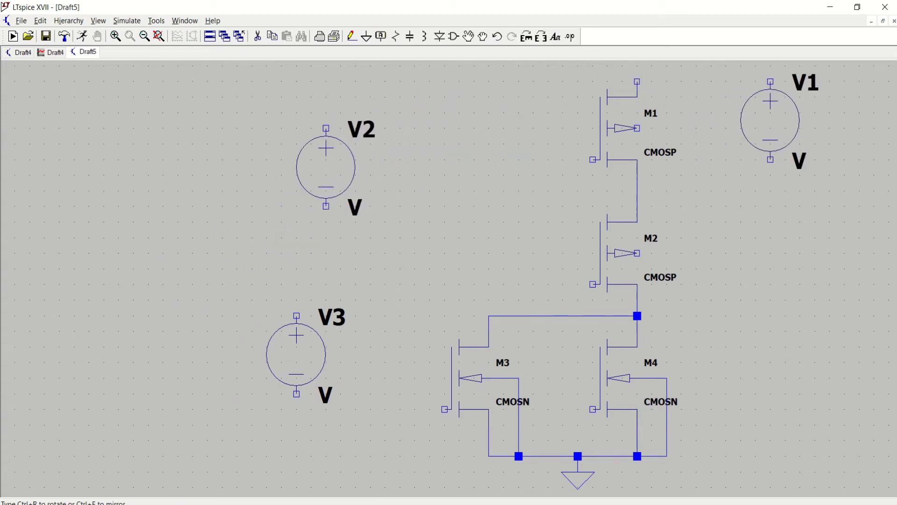
left_click(300, 210)
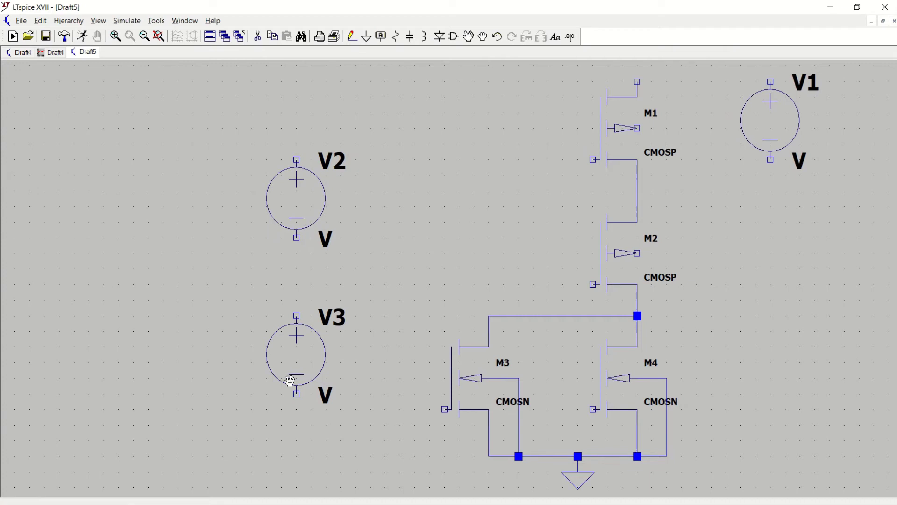
left_click(295, 356)
left_click(235, 365)
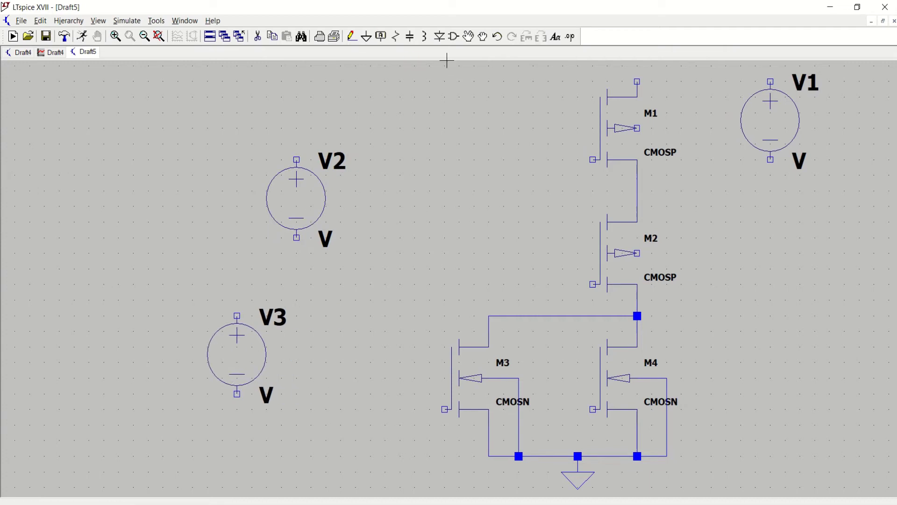
Place a ground symbol under V2's negative terminal
left_click(367, 36)
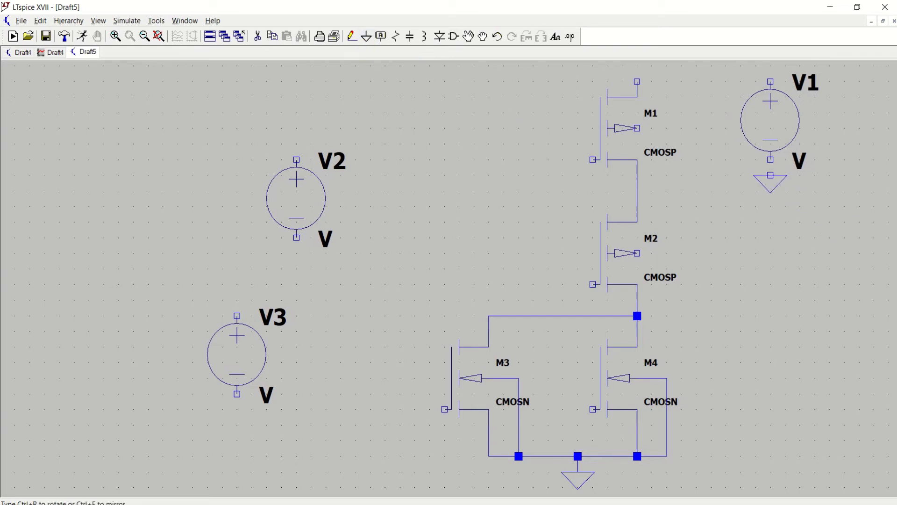
left_click(296, 252)
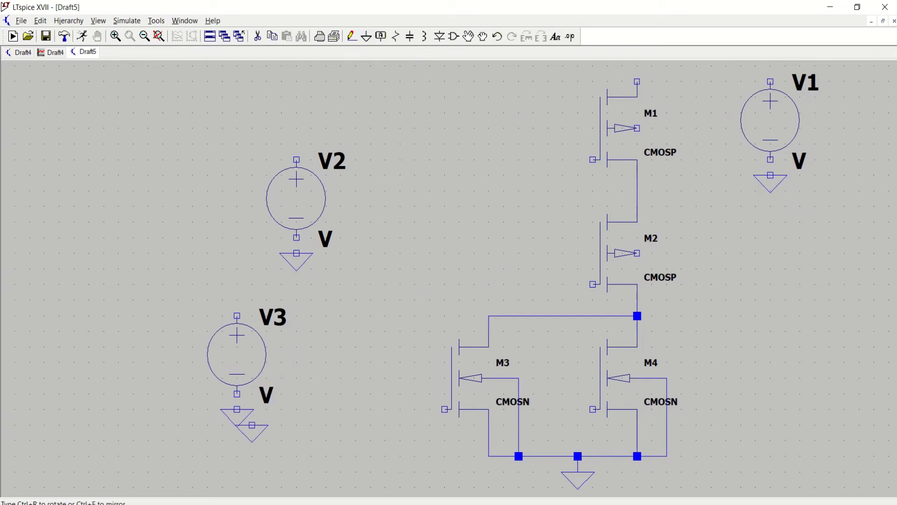
key("Escape")
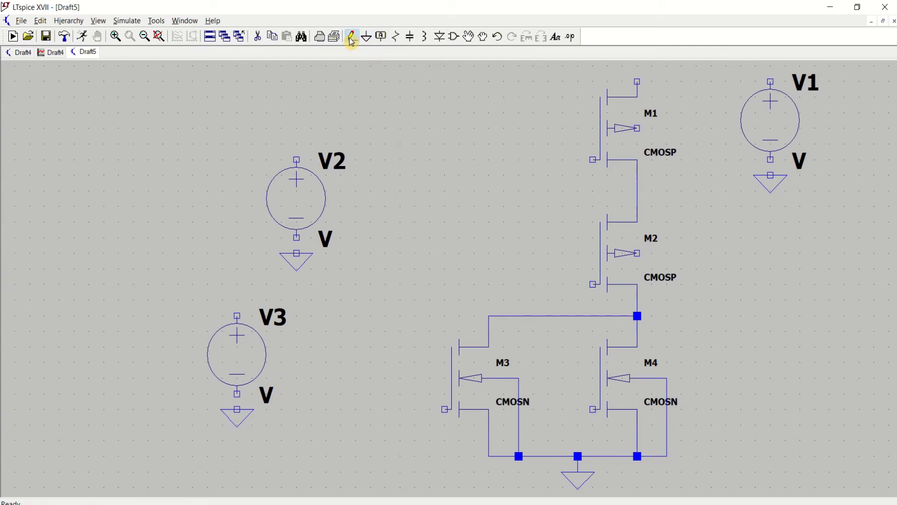
Wire V2's positive terminal to the M1 gate and join the M3 gate onto that wire
left_click(351, 36)
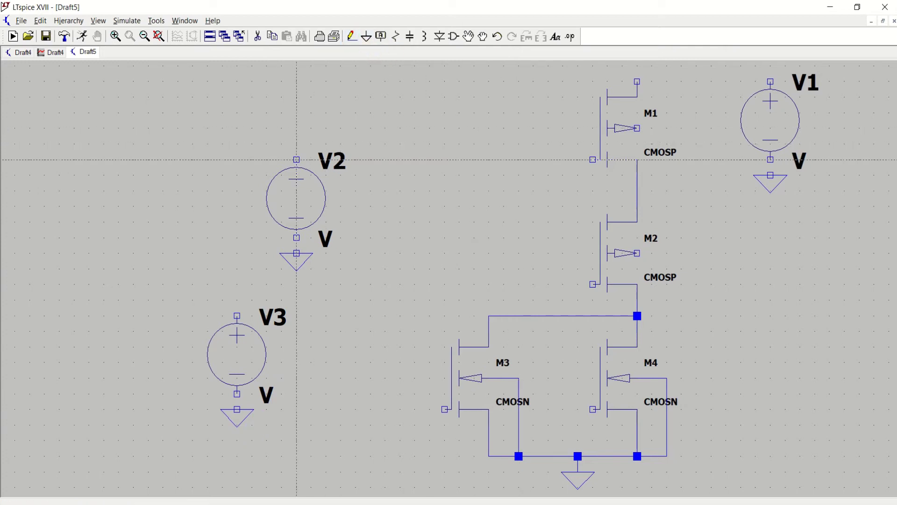
left_click(296, 160)
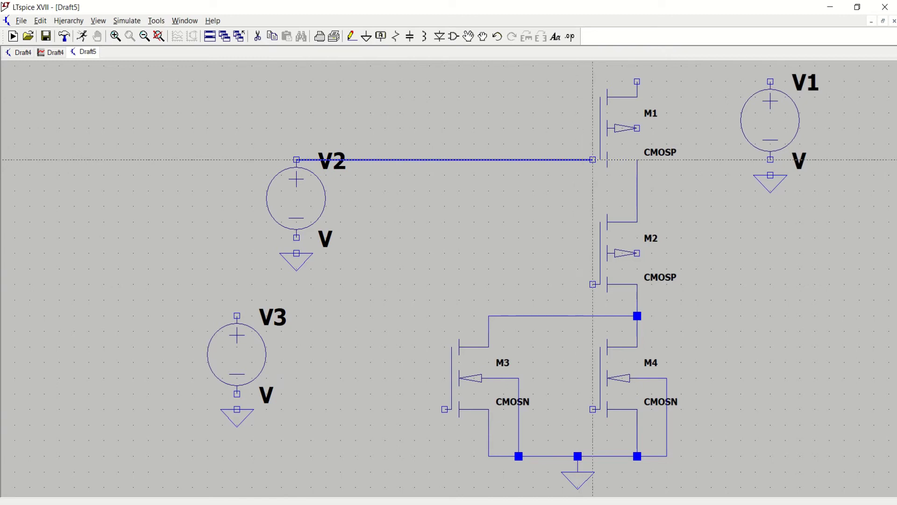
left_click(593, 160)
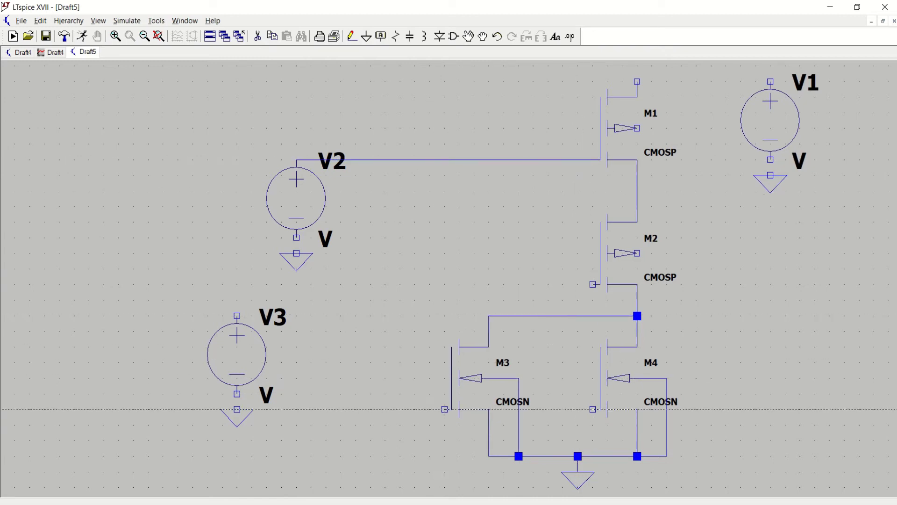
left_click(444, 409)
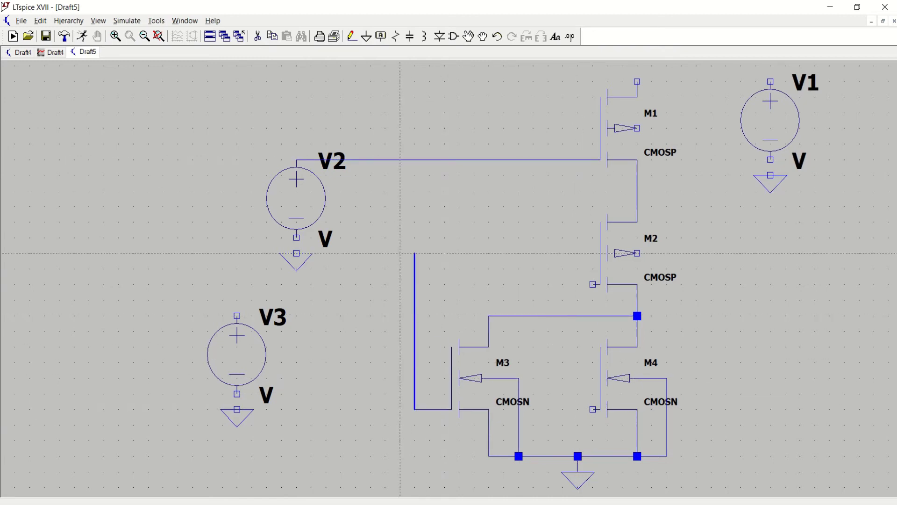
left_click(414, 160)
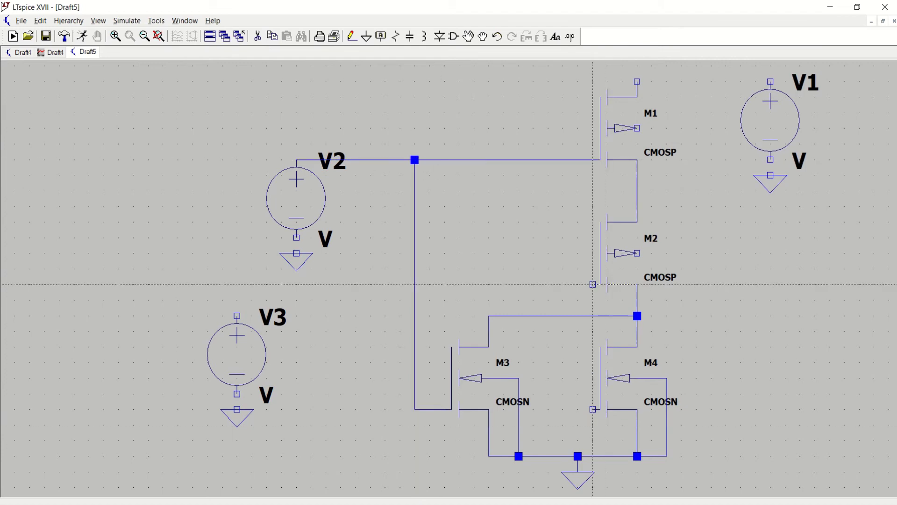
Wire the M2 gate to V3's positive terminal and join the M4 gate onto it
left_click(593, 284)
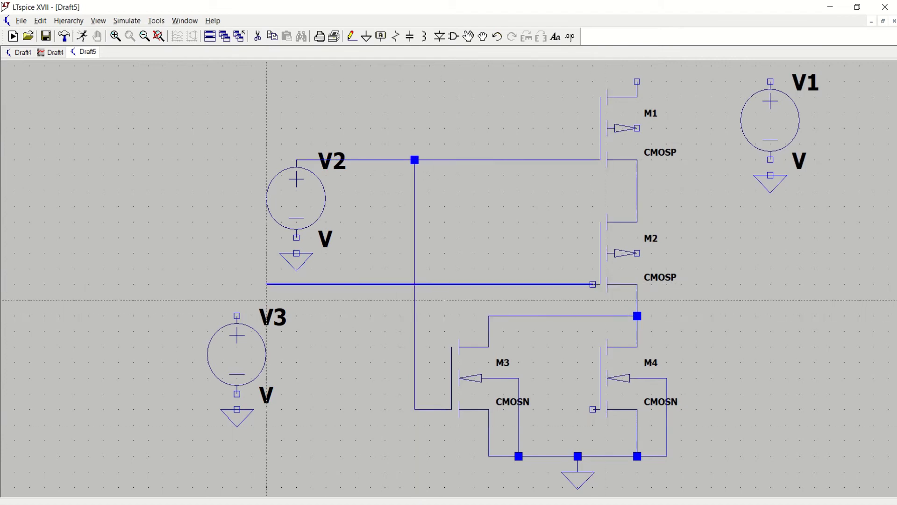
left_click(237, 316)
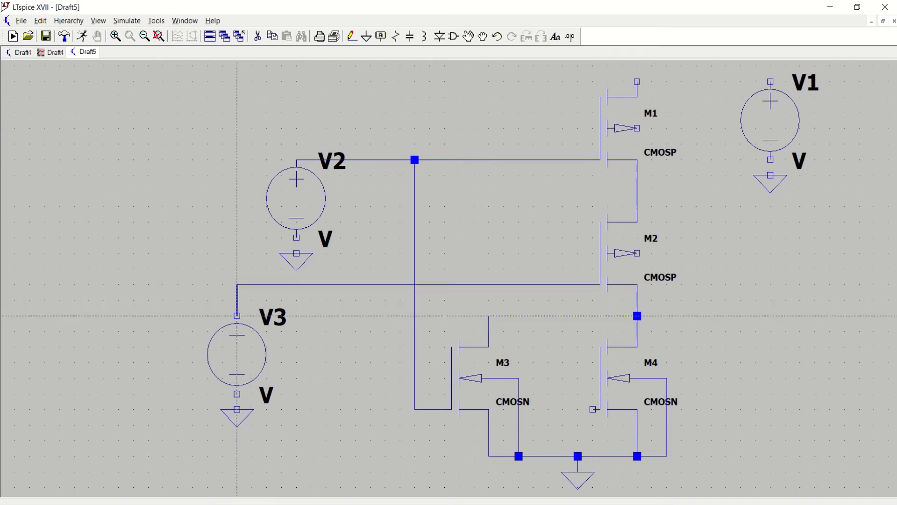
left_click(592, 409)
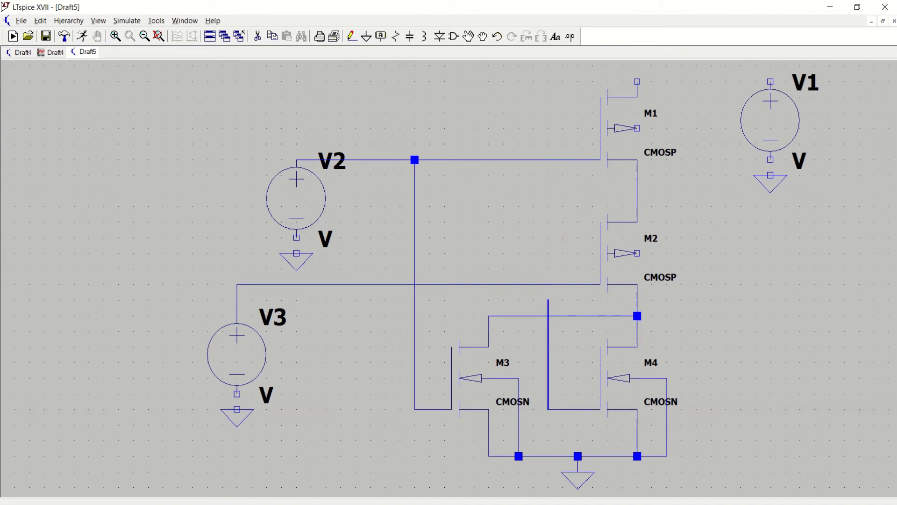
left_click(548, 284)
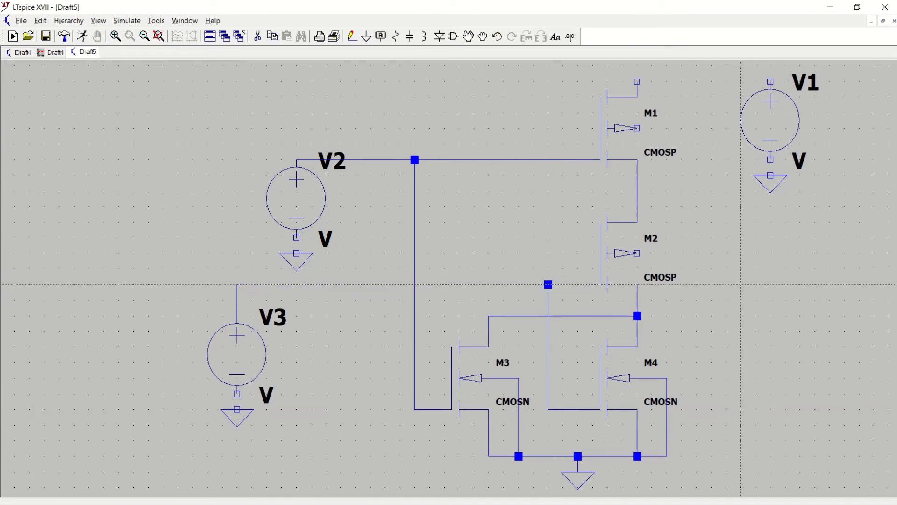
key("Escape")
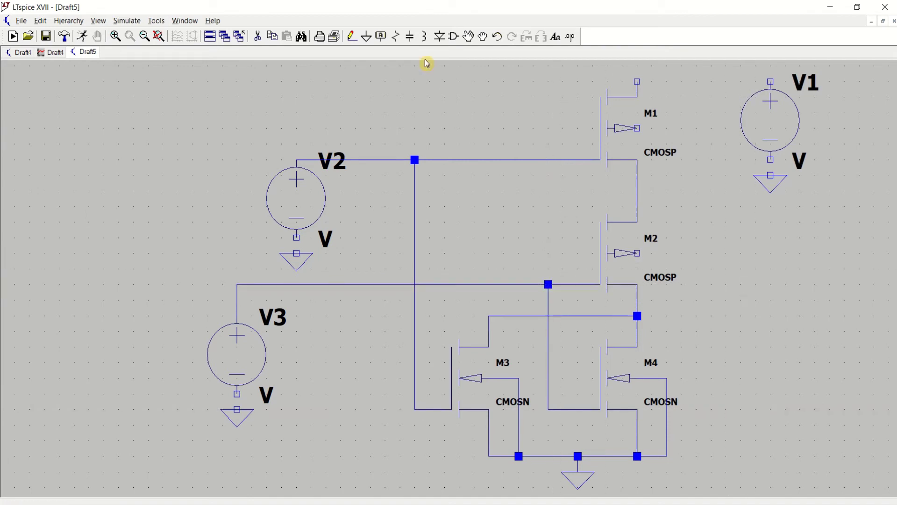
Start a wire from V1's positive terminal upward toward M1
left_click(352, 36)
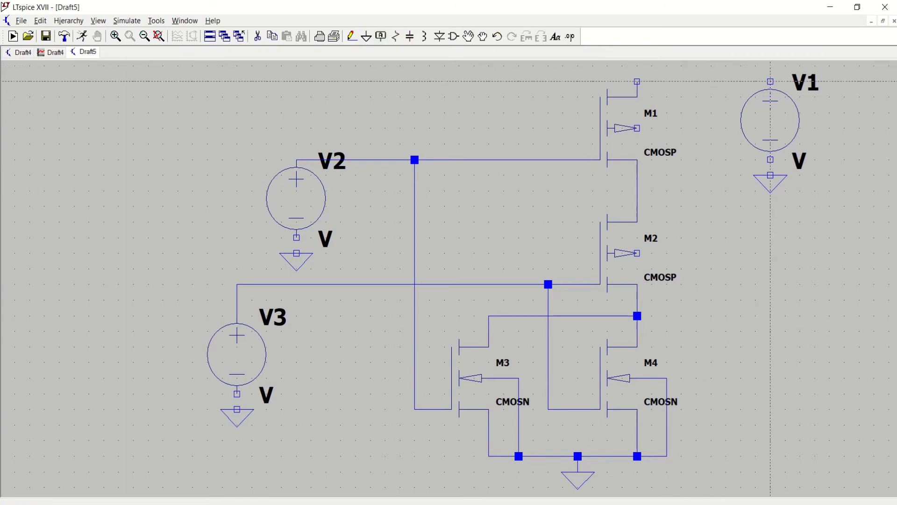
left_click(770, 82)
left_click(771, 65)
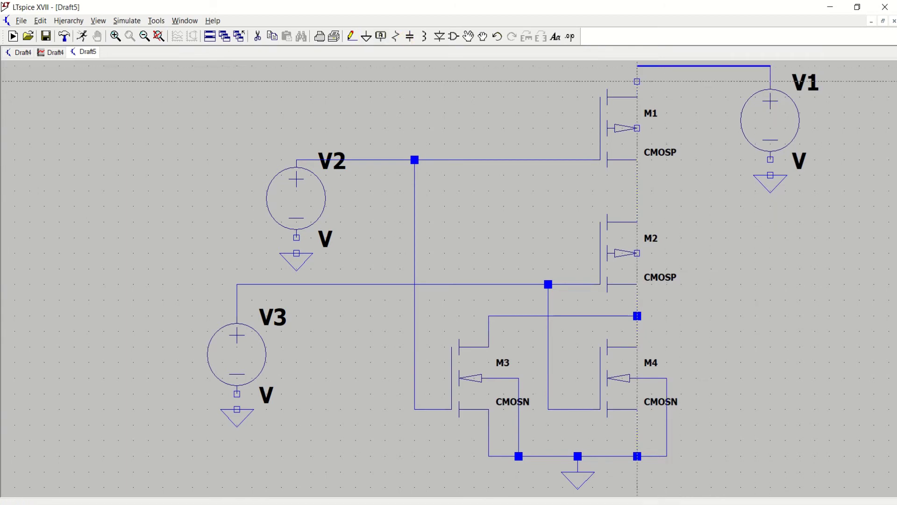
Finish V1's supply wire to M1's drain and tie the M1 and M2 body pins to it
left_click_drag(637, 84, 652, 397)
left_click(637, 393)
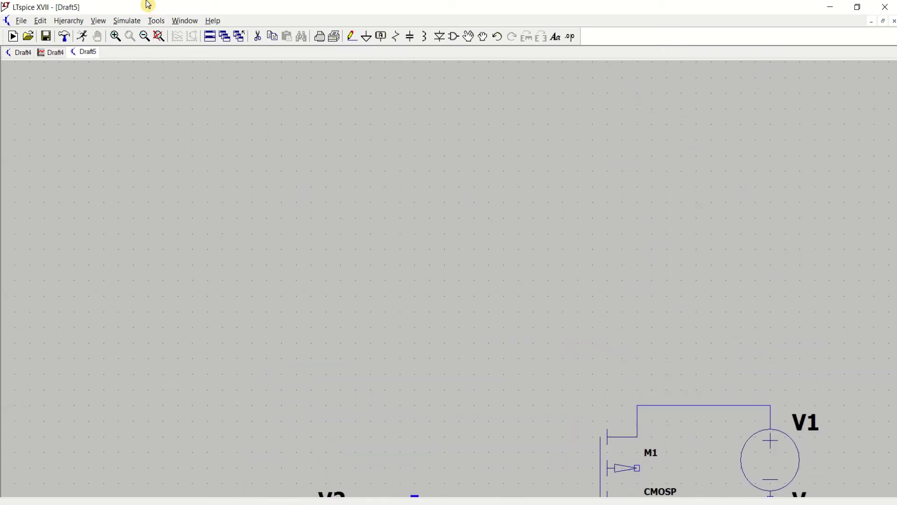
left_click(159, 36)
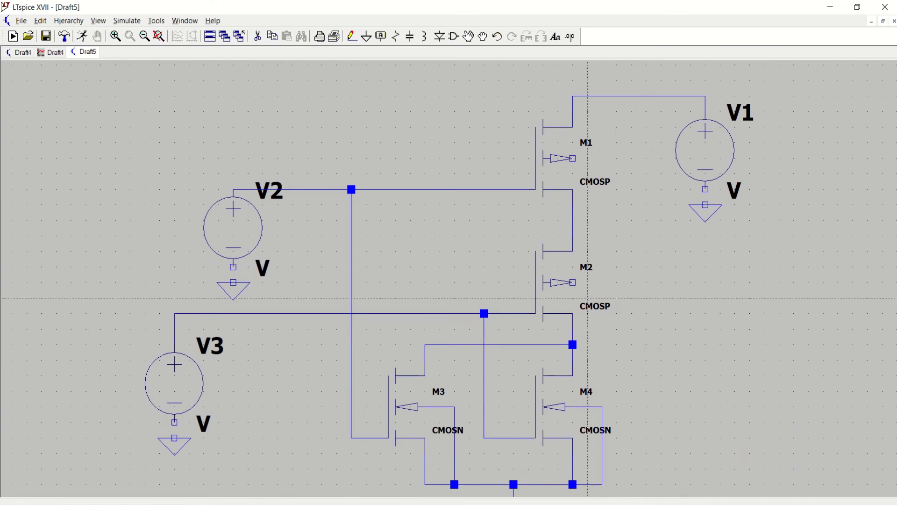
left_click(572, 282)
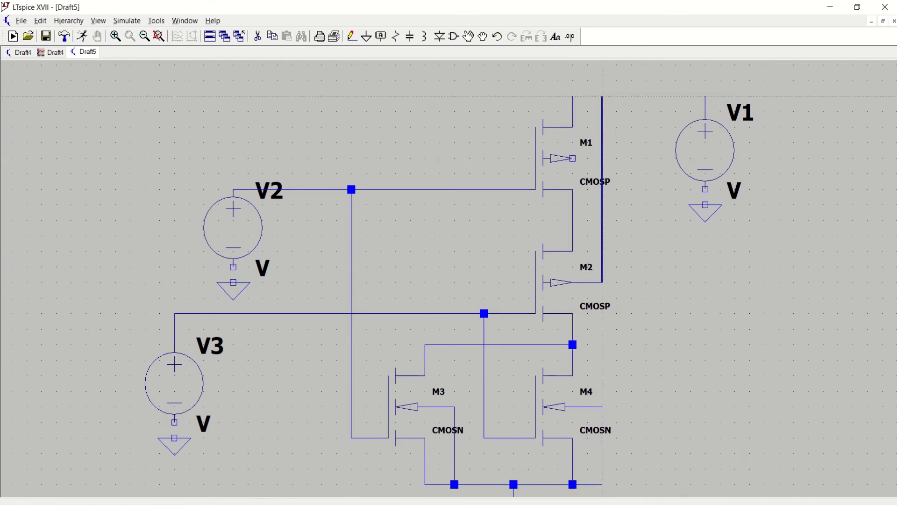
left_click(602, 96)
left_click(573, 158)
left_click(603, 158)
key("Escape")
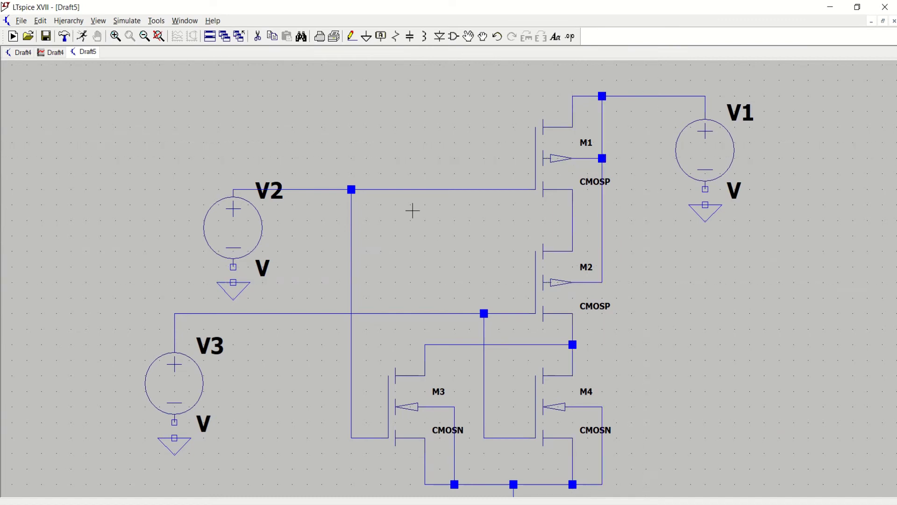
Wire the negative terminals of V3, V2 and V1 down to their grounds
left_click(159, 36)
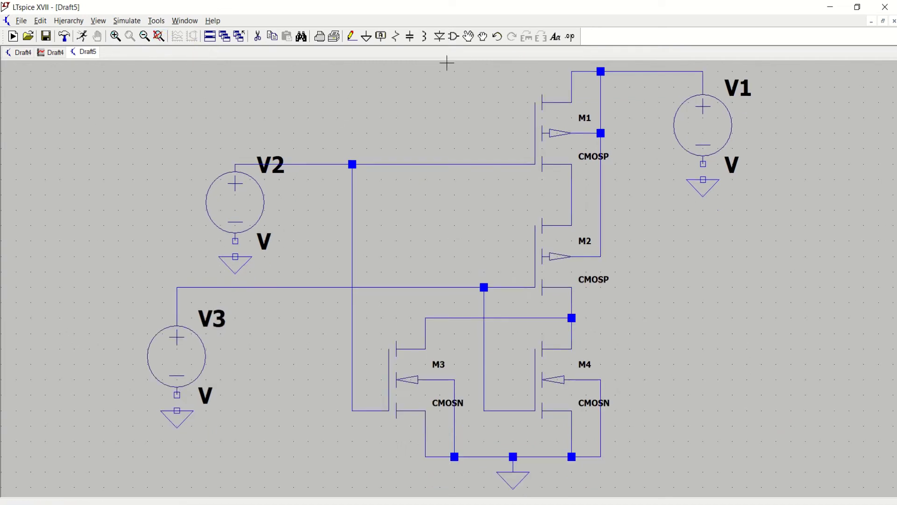
left_click(351, 36)
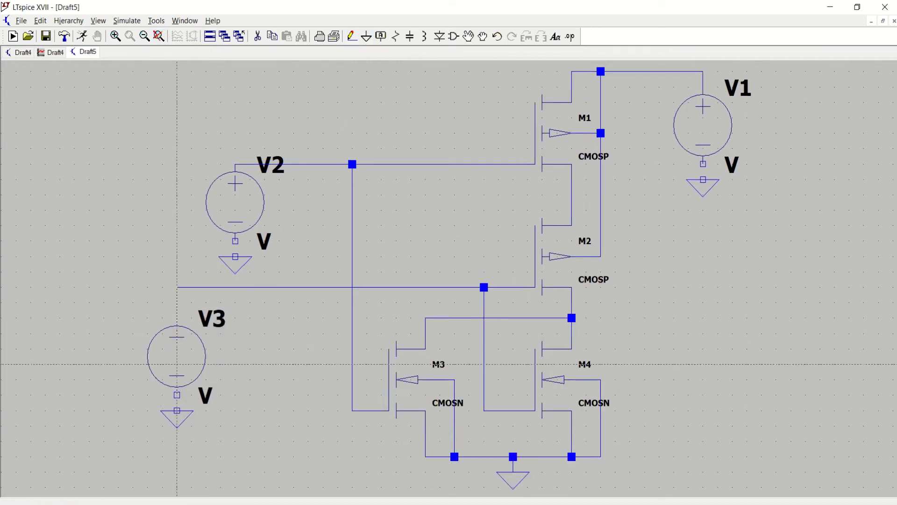
left_click(176, 395)
left_click(177, 411)
left_click(235, 241)
left_click(235, 256)
left_click(703, 164)
left_click(702, 180)
key("Escape")
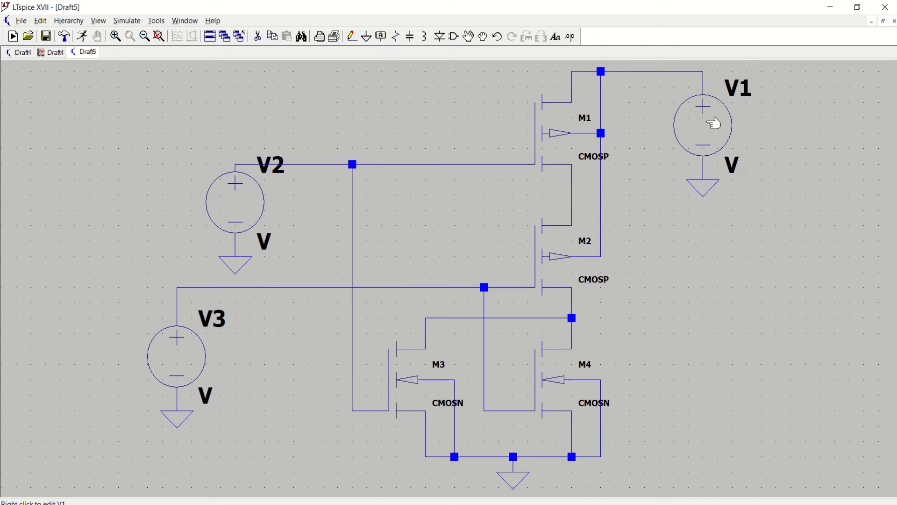
Give V1 a 1.8 V DC value, correcting the initially mistyped entry
right_click(714, 123)
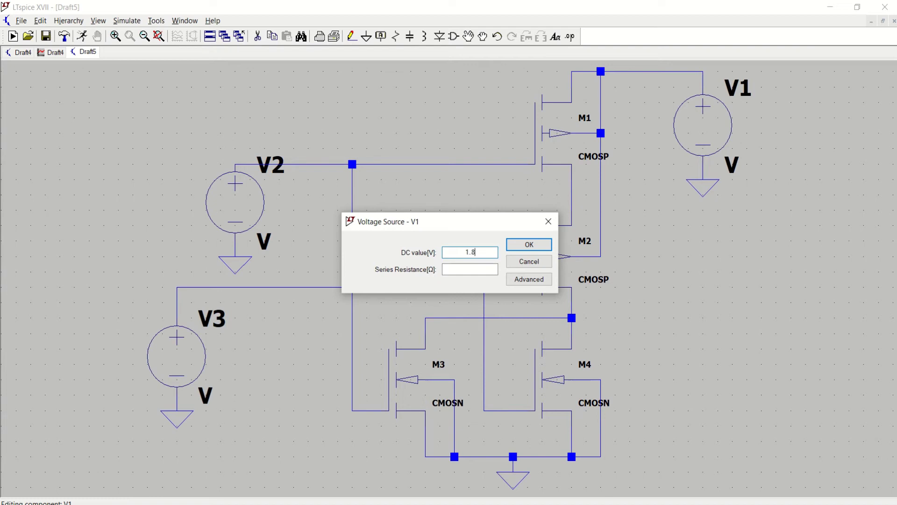
left_click(510, 252)
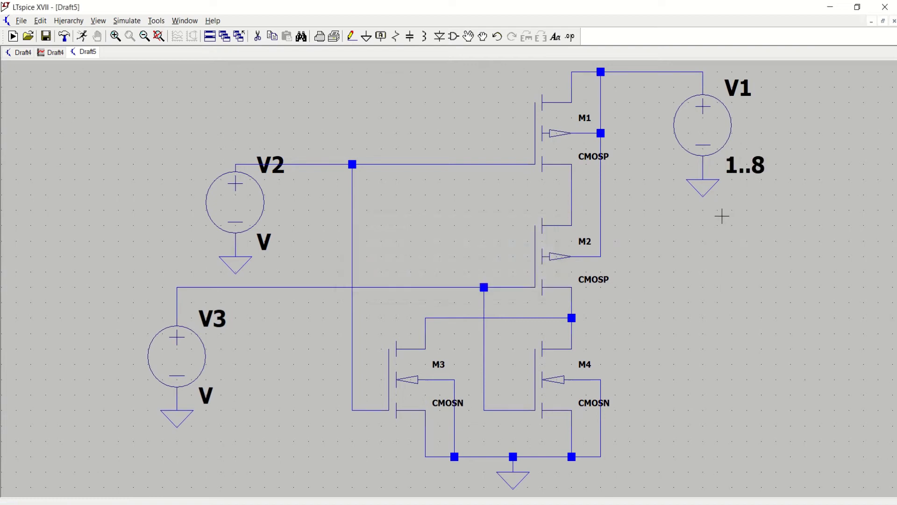
right_click(714, 136)
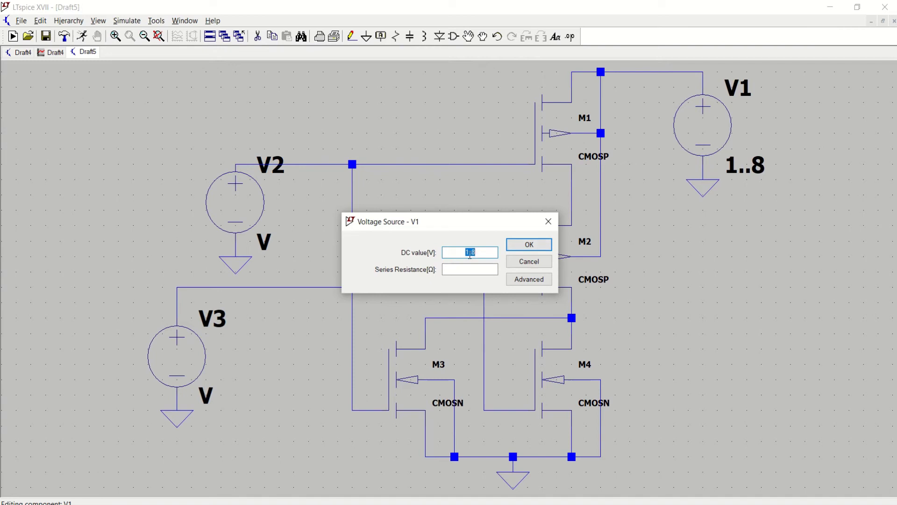
left_click(528, 245)
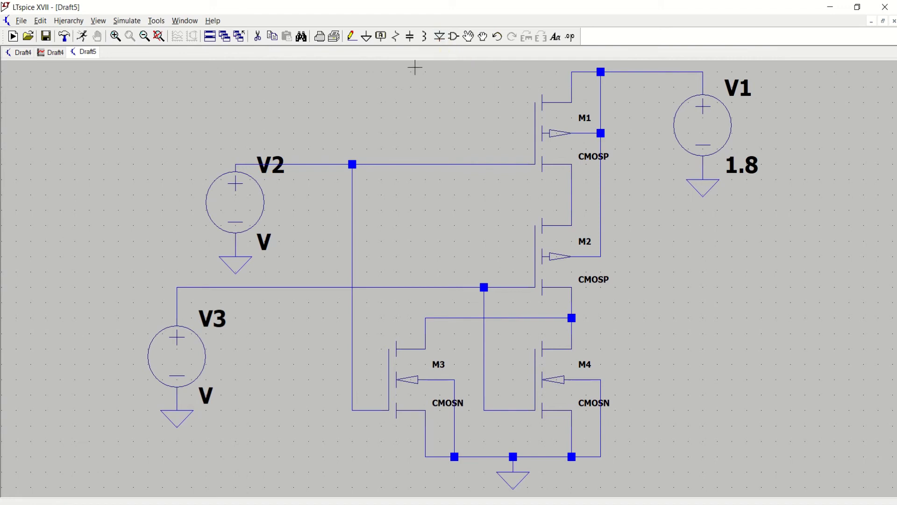
Add an input-port net label Va to the left of V2
left_click(382, 42)
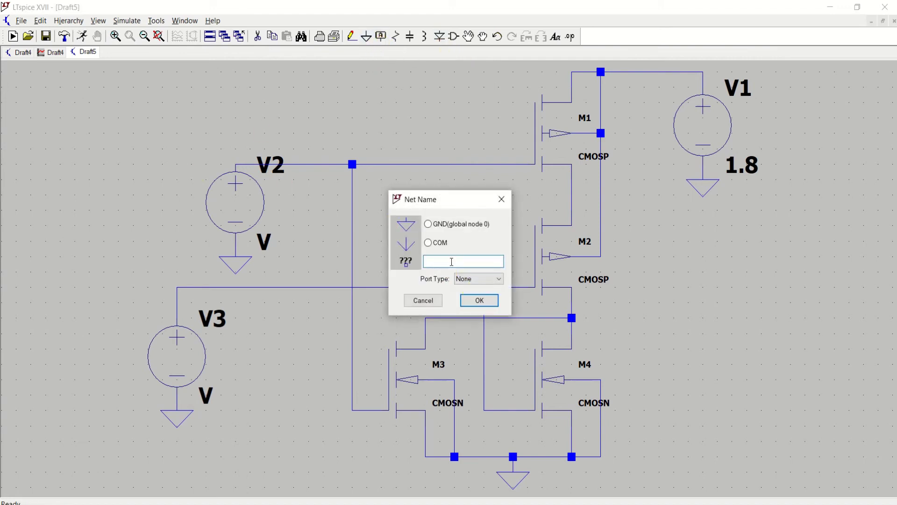
type("Va")
left_click(481, 279)
left_click(484, 296)
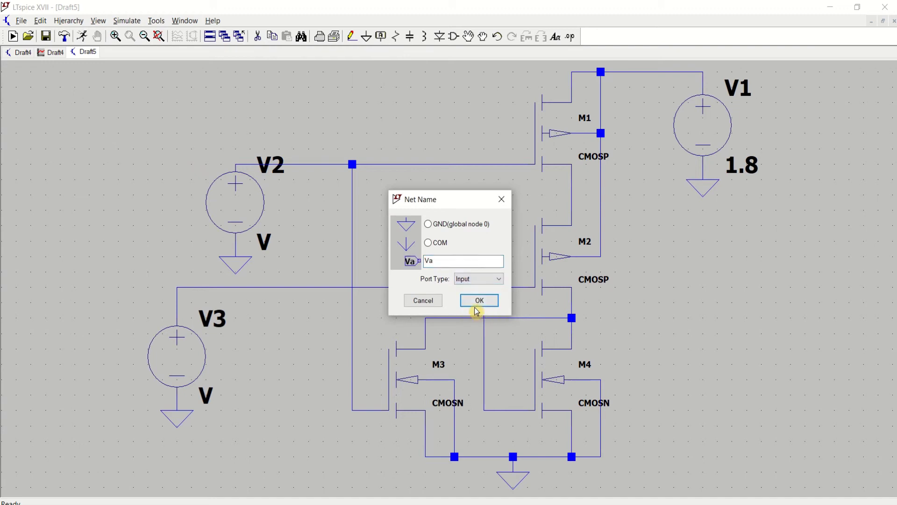
left_click(480, 302)
left_click(176, 164)
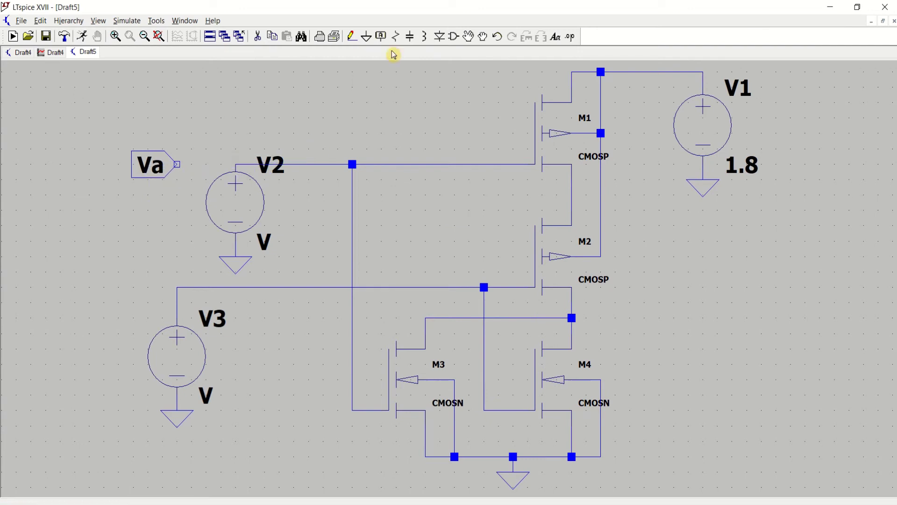
Add an input-port net label Vb beside V3
left_click(381, 36)
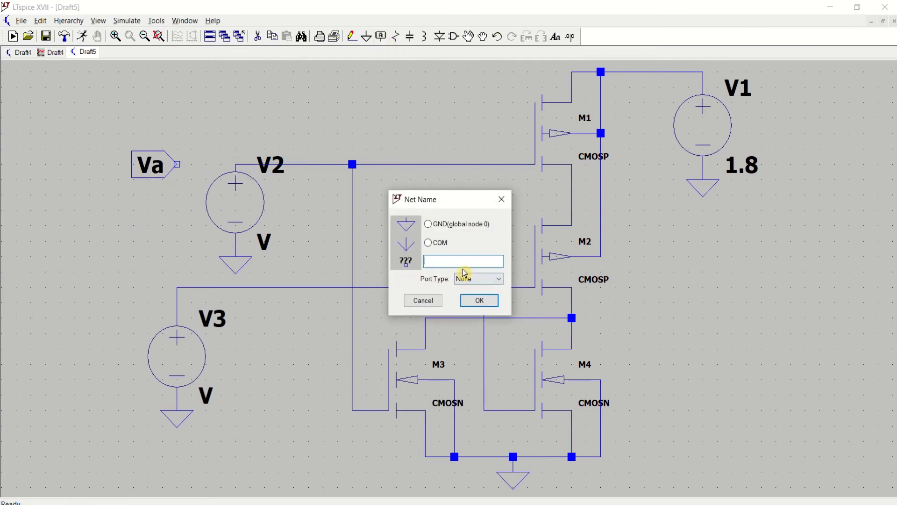
type("Vb")
left_click(488, 279)
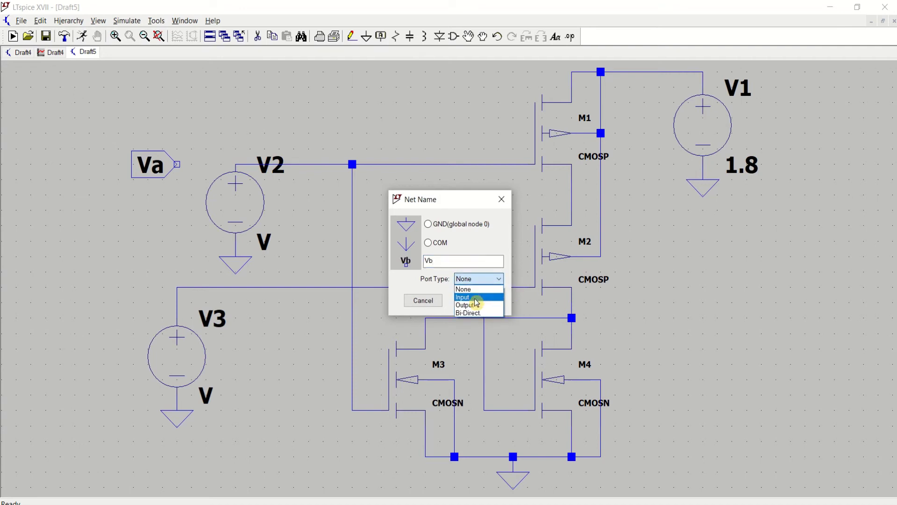
left_click(476, 305)
left_click(483, 301)
left_click(162, 287)
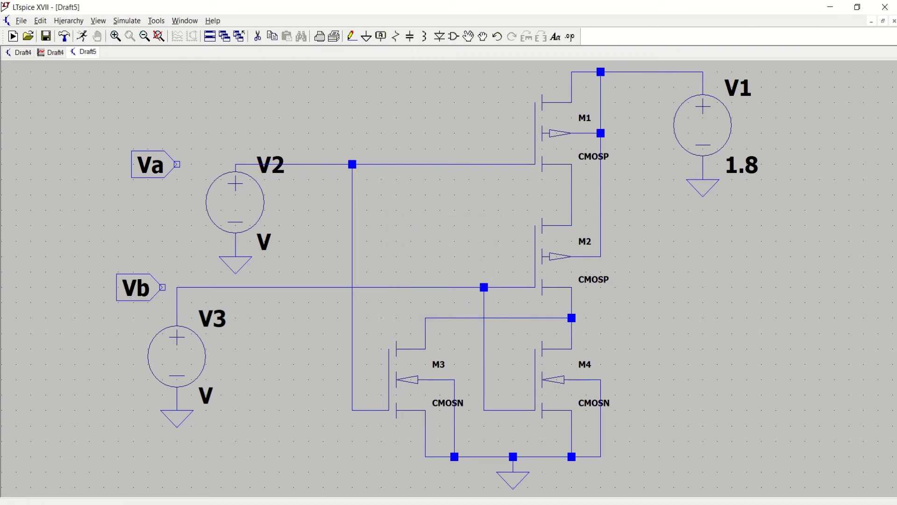
Add an output-port net label Y_NOR to the right of the transistors
left_click(381, 36)
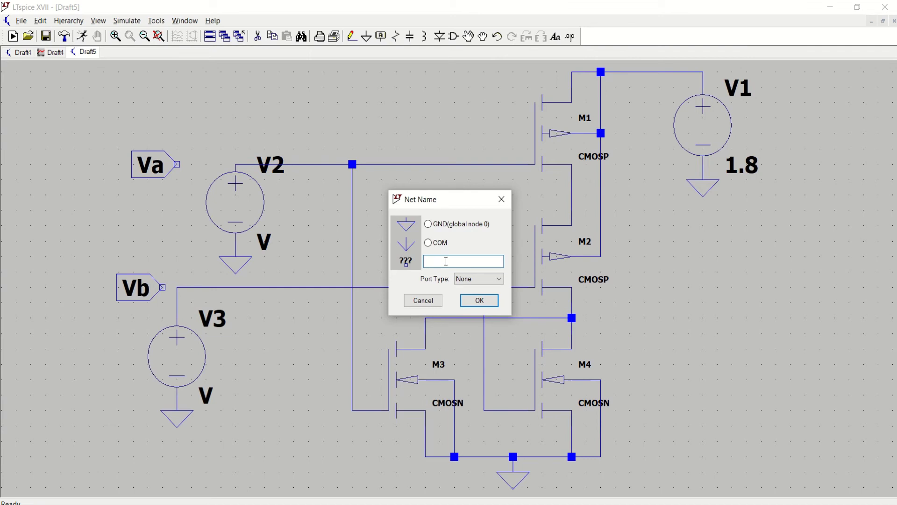
type("Y_NOR")
left_click(493, 280)
left_click(477, 308)
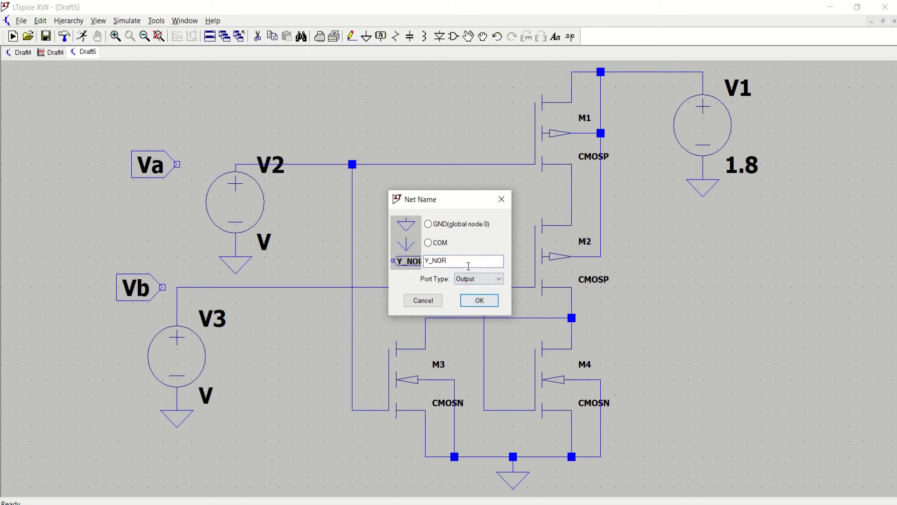
left_click(488, 305)
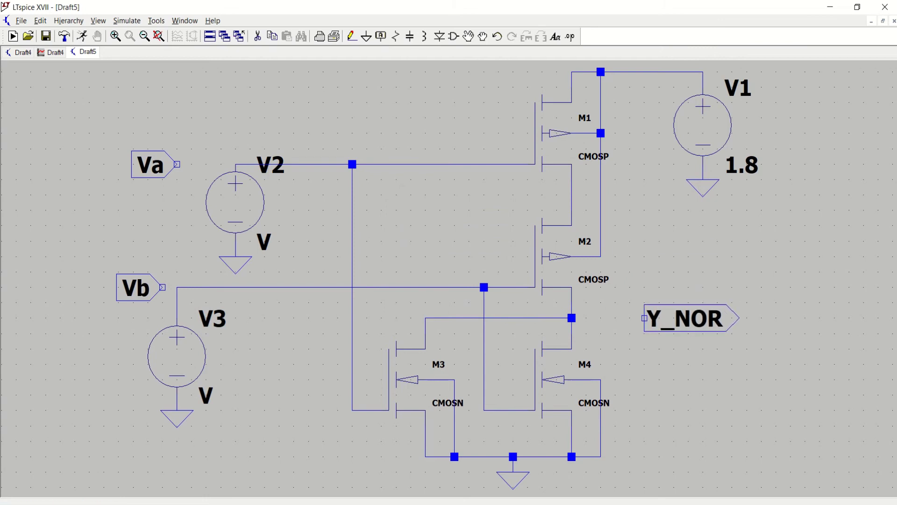
left_click(644, 318)
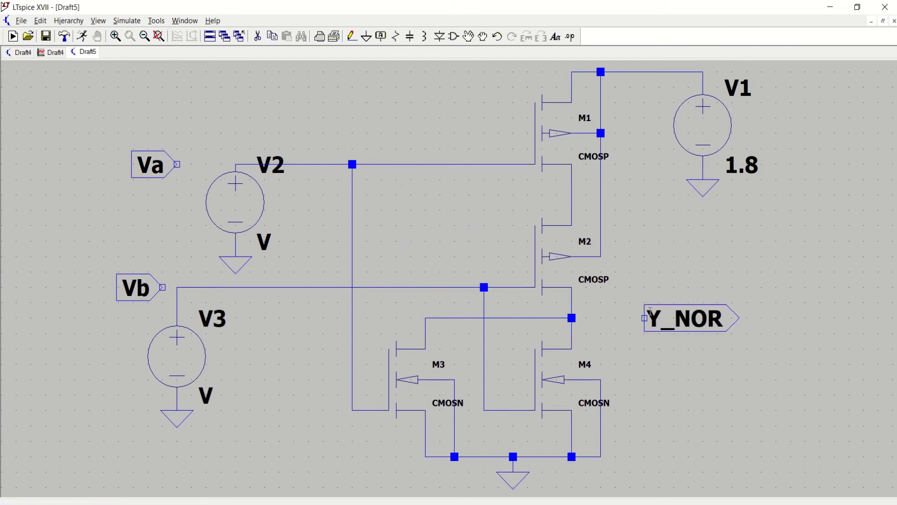
Wire Y_NOR to the output node, Vb to V3's top lead, and Va to V2's top lead
left_click(354, 45)
left_click(645, 318)
left_click(572, 317)
left_click(177, 287)
left_click(177, 164)
left_click(236, 164)
key("Escape")
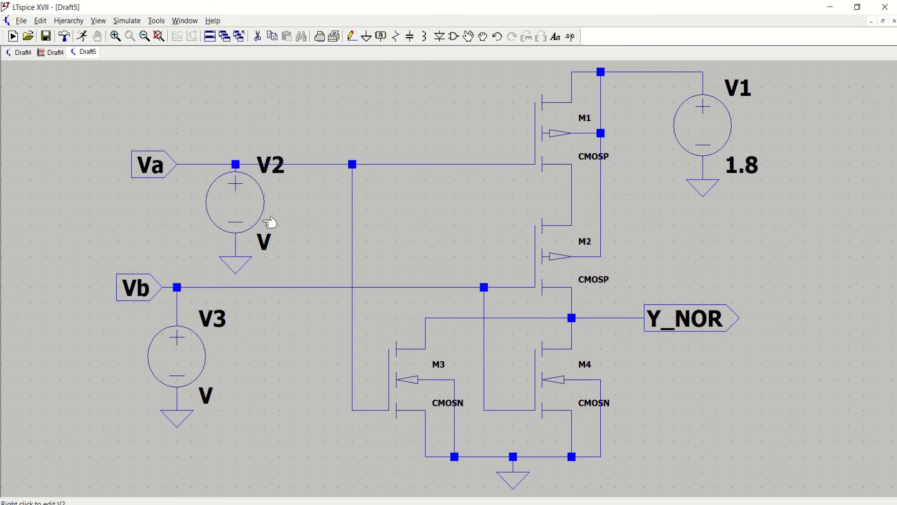
Switch V2 to a PULSE source with 0 V initial, 1.8 V on and 0 delay
right_click(248, 198)
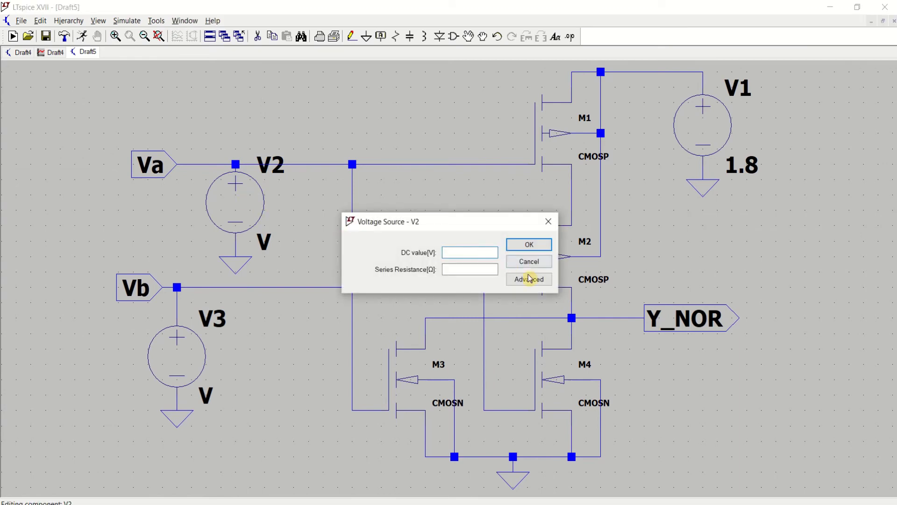
left_click(529, 278)
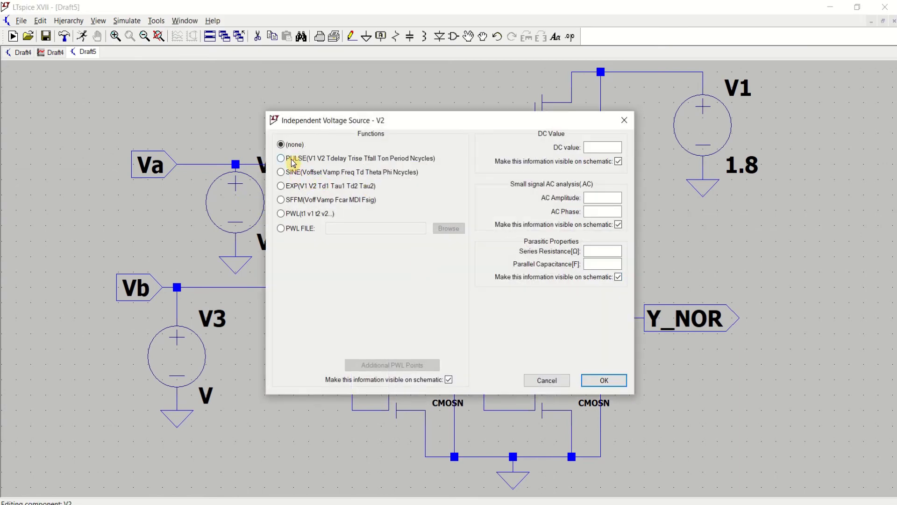
left_click(293, 161)
left_click(431, 257)
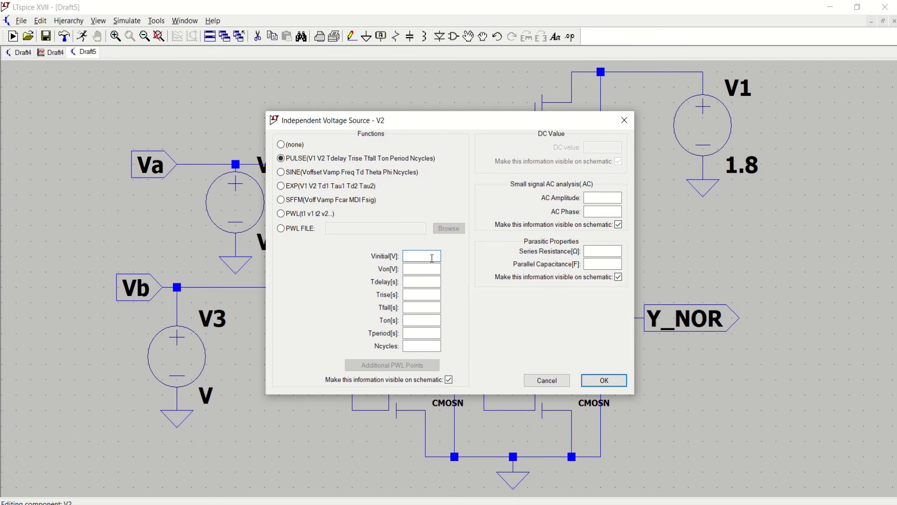
left_click(429, 270)
type("1.8")
left_click(438, 281)
type("0")
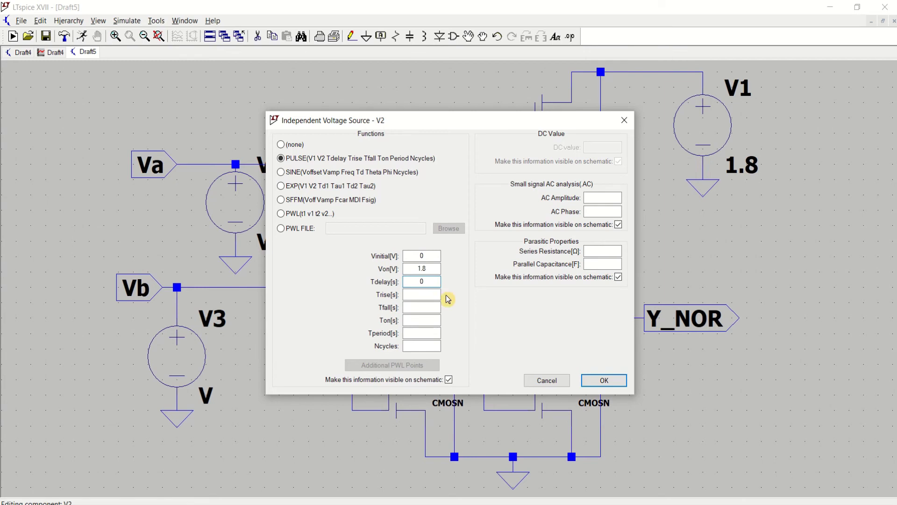
Enter V2's pulse timing: 500p rise and fall, 10n on-time, 20n period, and apply
left_click(418, 294)
type("130nm")
double_click(428, 294)
type("500p")
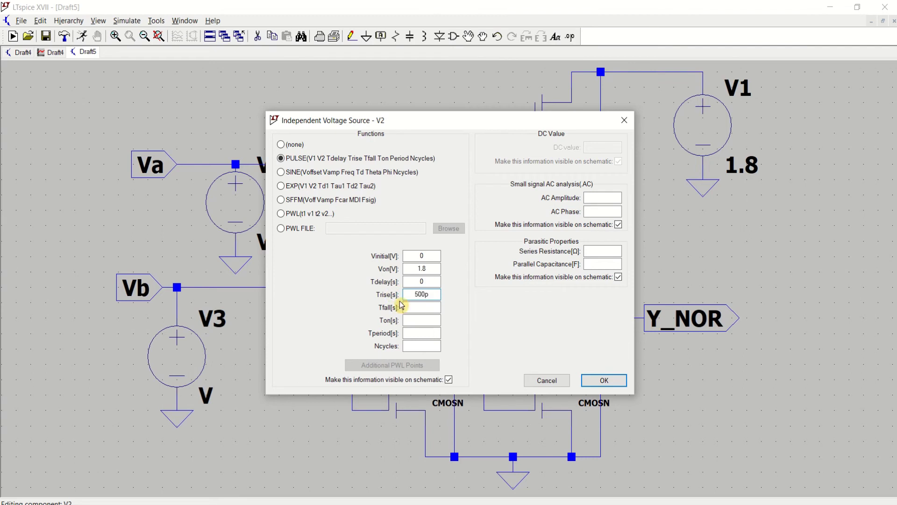
left_click_drag(431, 294, 401, 295)
left_click(432, 308)
left_click(421, 320)
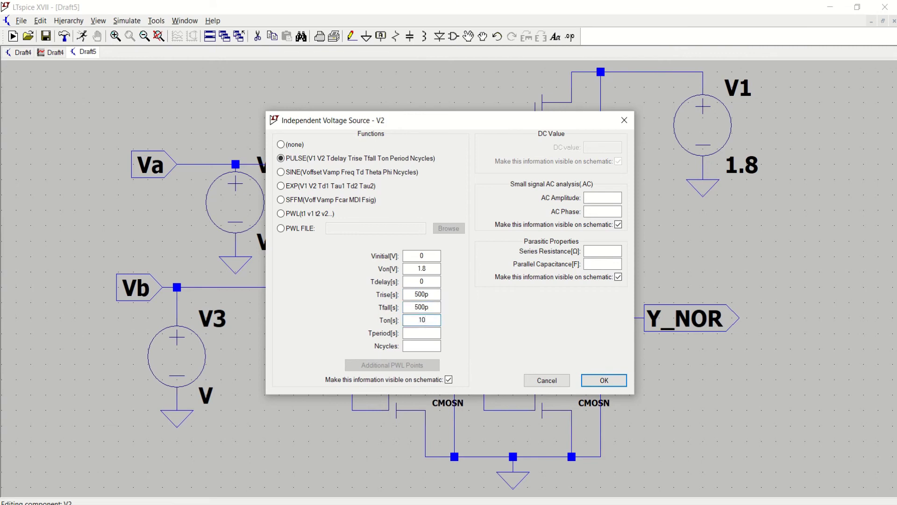
type("10n")
left_click(418, 332)
type("20n")
left_click(602, 379)
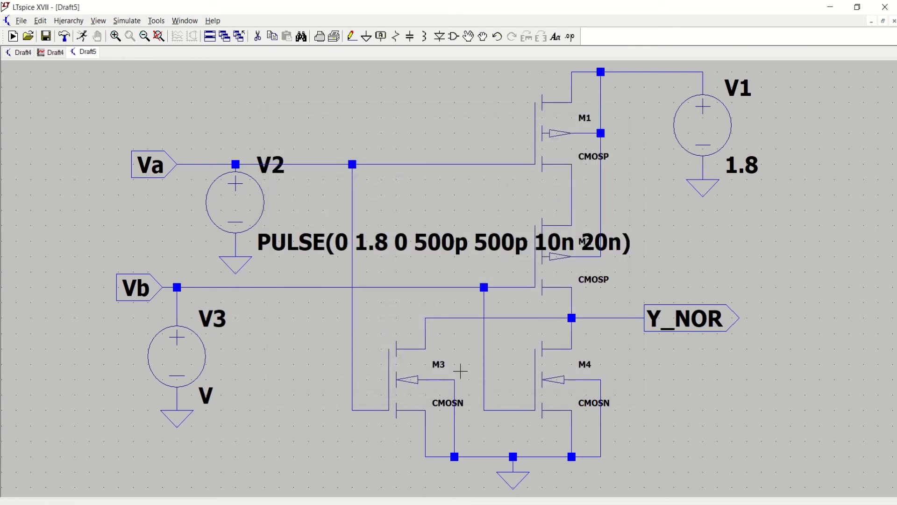
Set V3 to PULSE(0 1.2 0 500p 500p 20n 40n)
right_click(204, 364)
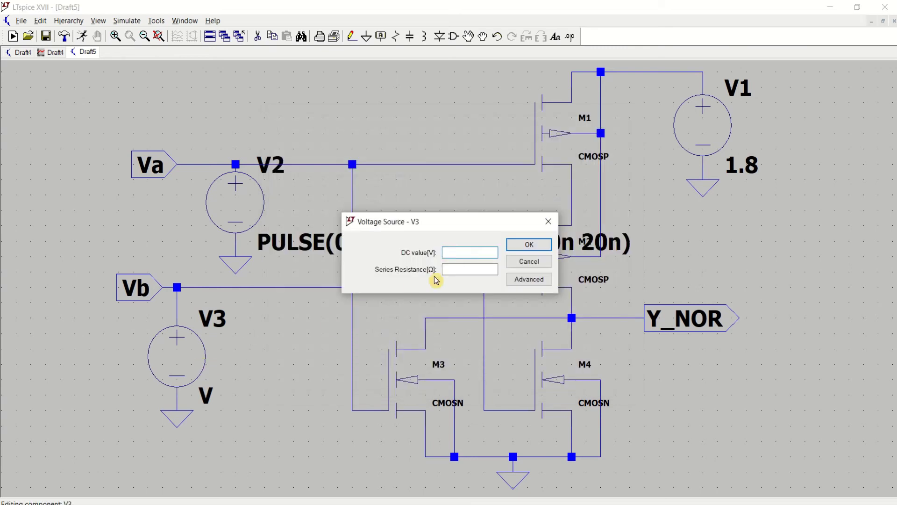
left_click(533, 280)
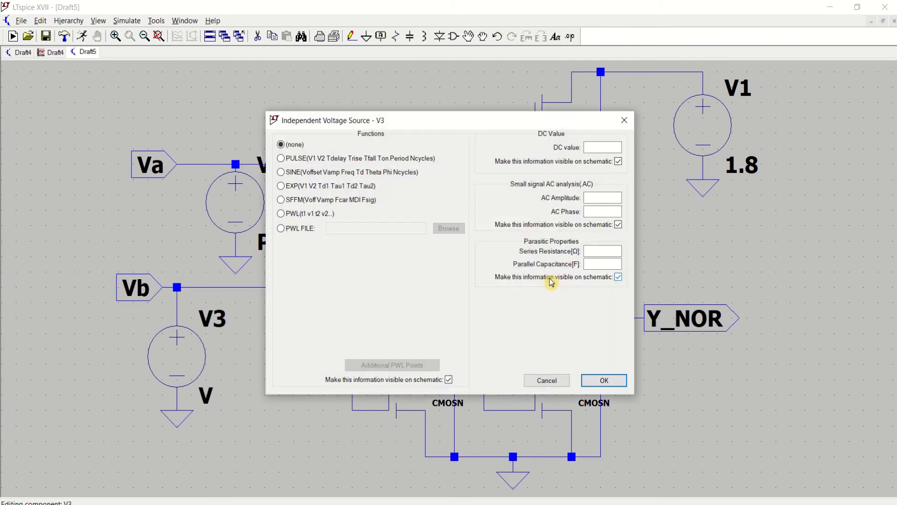
left_click(282, 158)
left_click(435, 256)
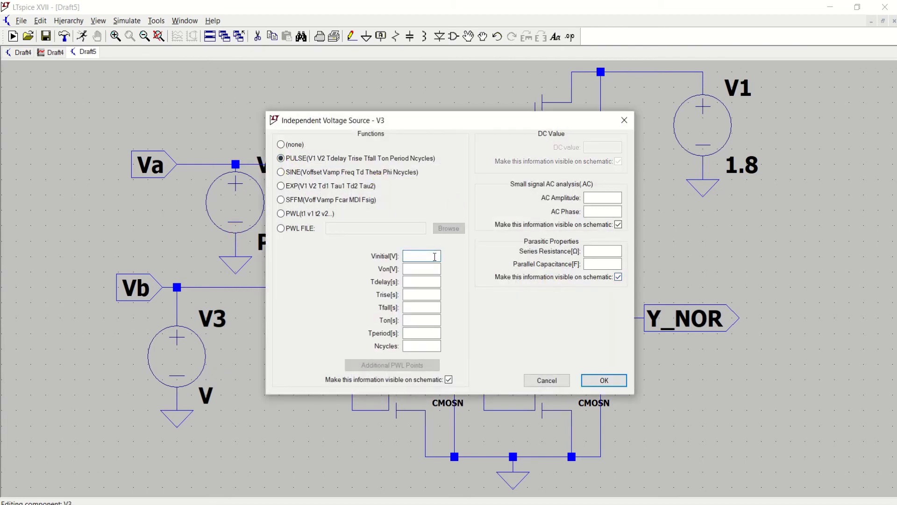
type("0")
left_click(423, 268)
type("1.2")
left_click(428, 282)
left_click(433, 295)
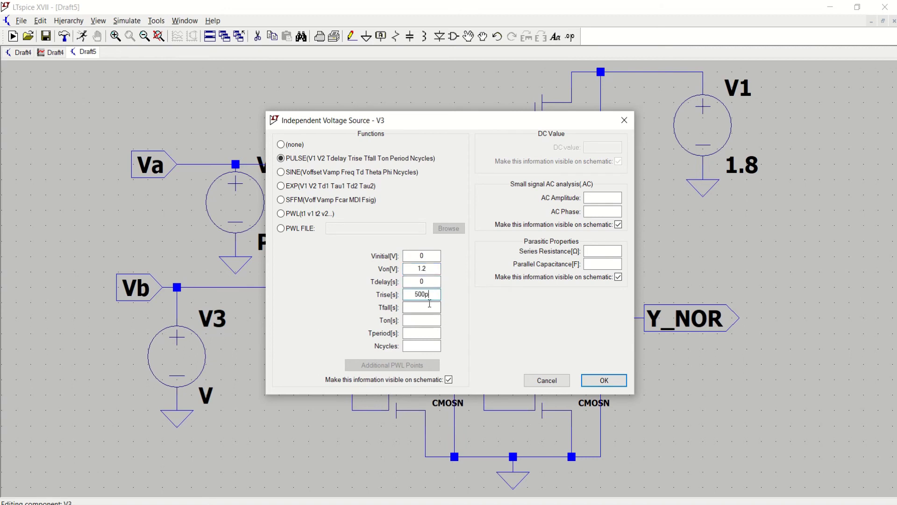
left_click(427, 320)
left_click(423, 333)
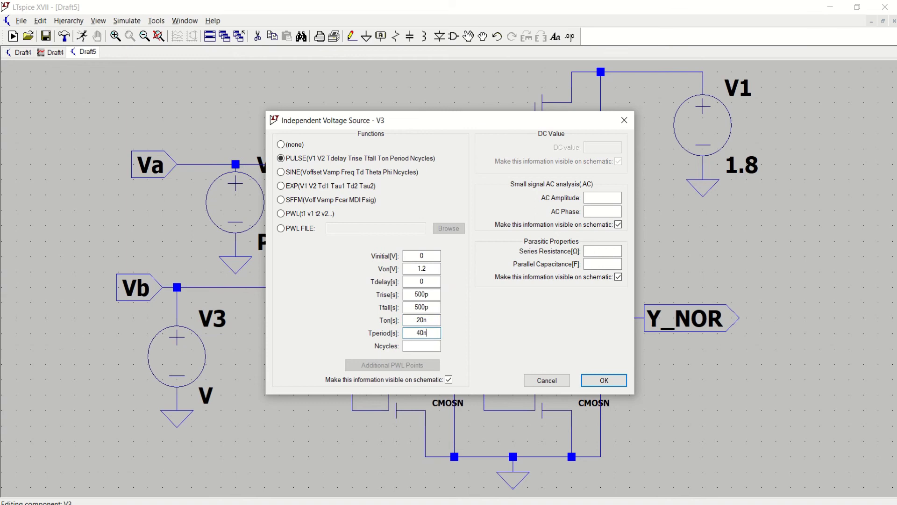
left_click(604, 380)
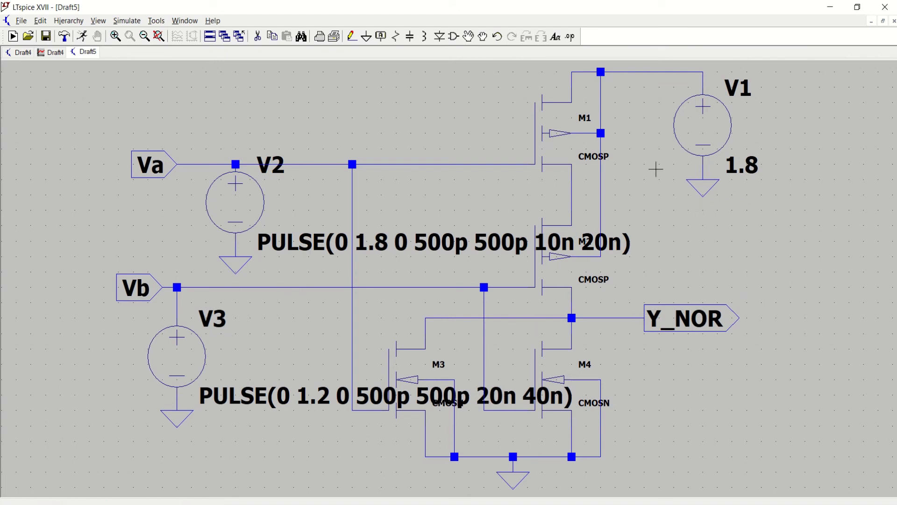
Place the SPICE directive '.include tsmc180.lib' to the right of the circuit below Y_NOR
left_click(570, 36)
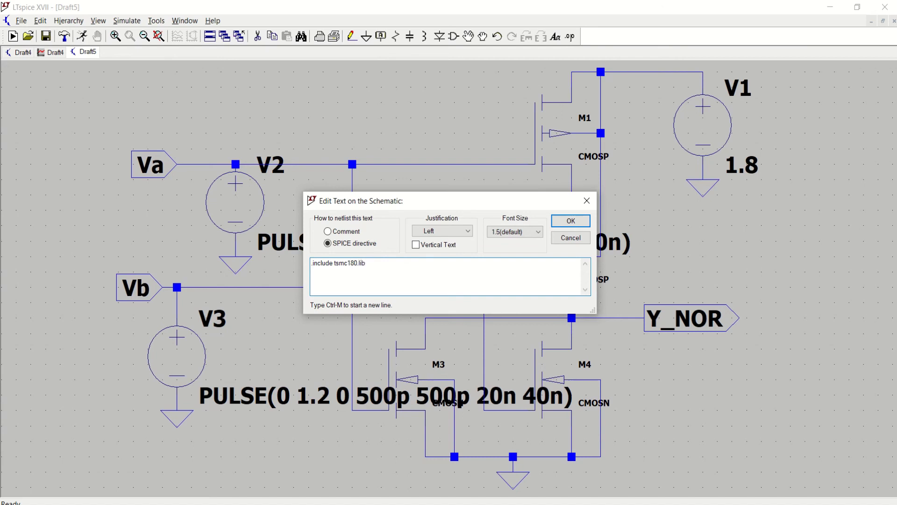
left_click(571, 223)
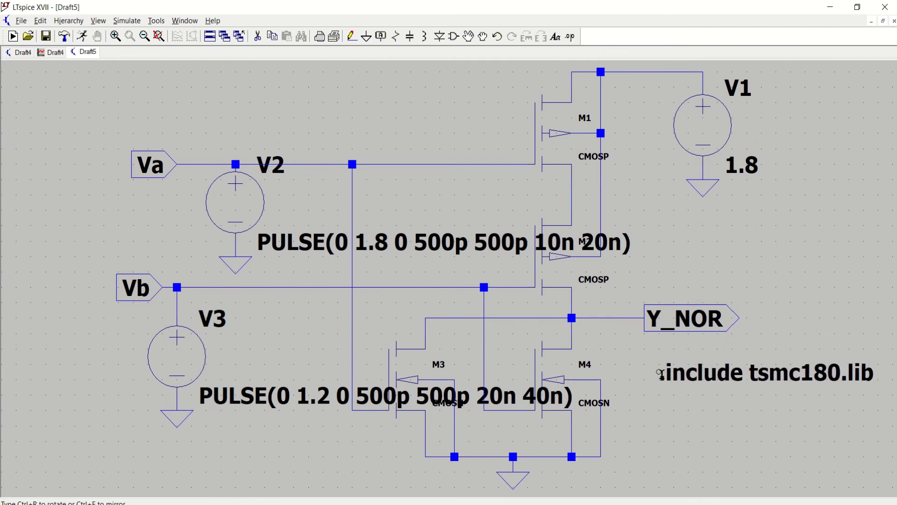
left_click(663, 374)
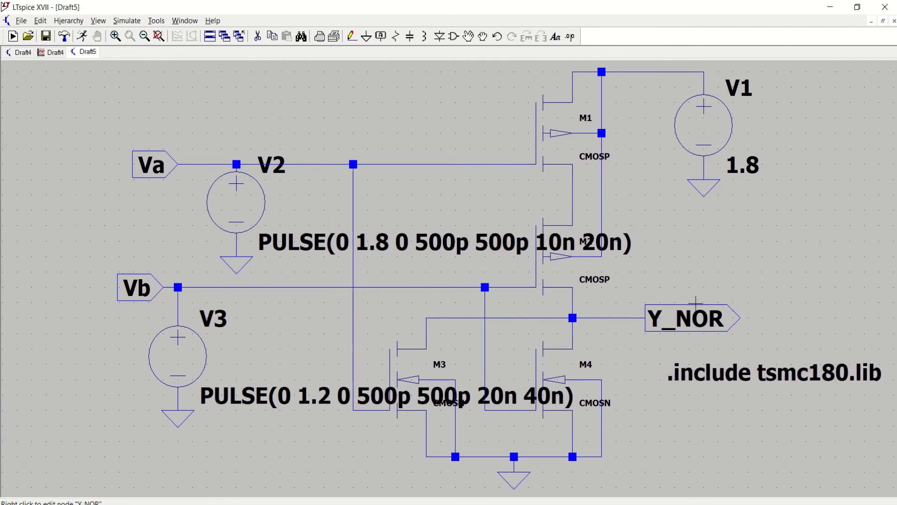
Set a transient analysis with 100n stop time and place '.tran 100n' below the include line
right_click(727, 425)
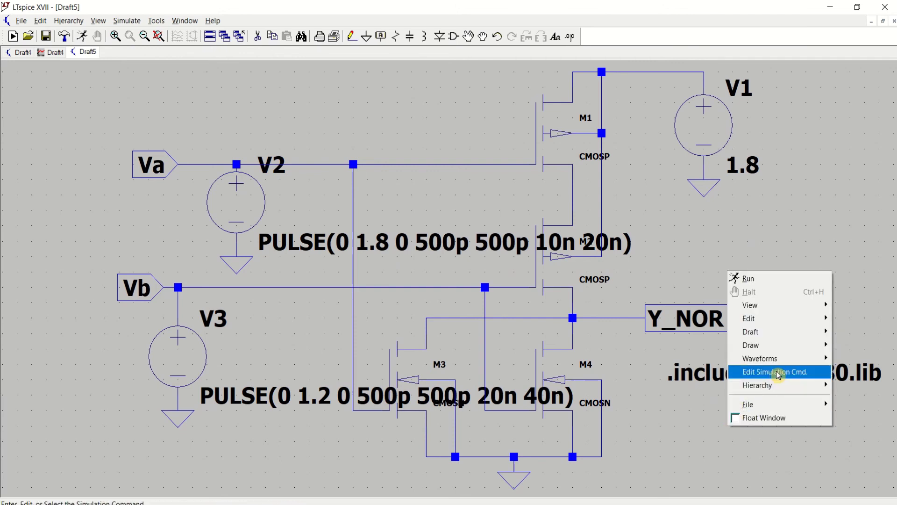
left_click(778, 375)
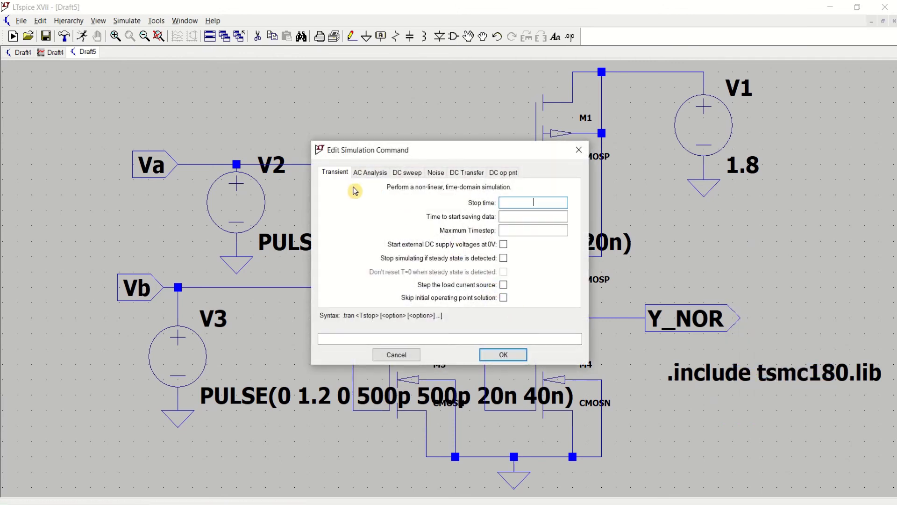
left_click(525, 205)
left_click(503, 354)
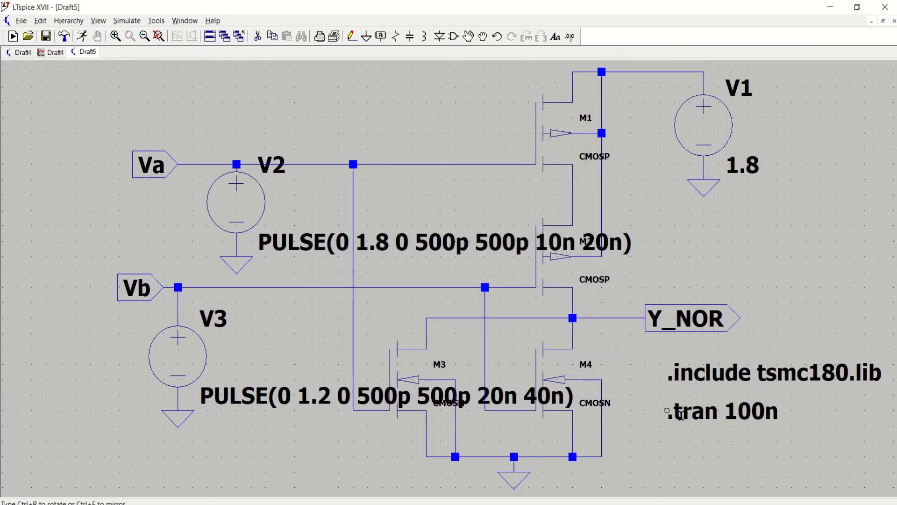
left_click(667, 411)
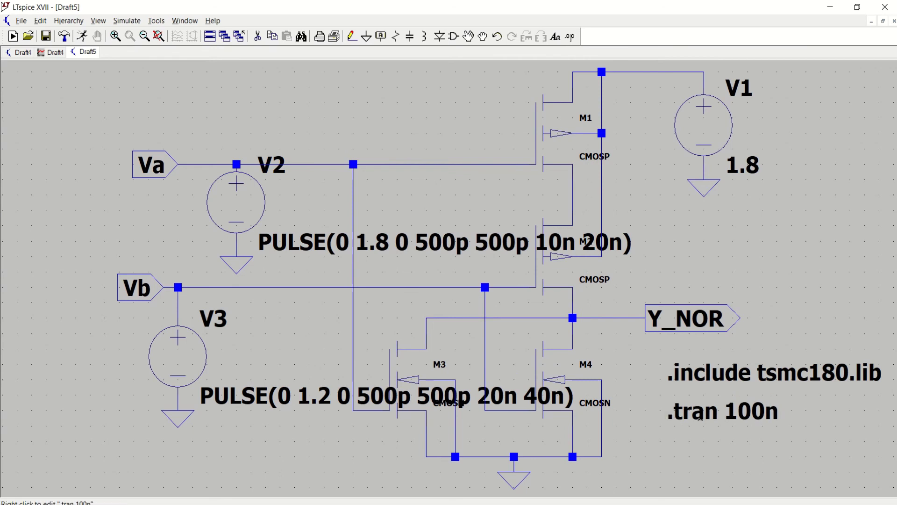
Run the transient simulation, plot V(va), V(vb) and V(y_nor), then maximize the Draft5 schematic
left_click(83, 37)
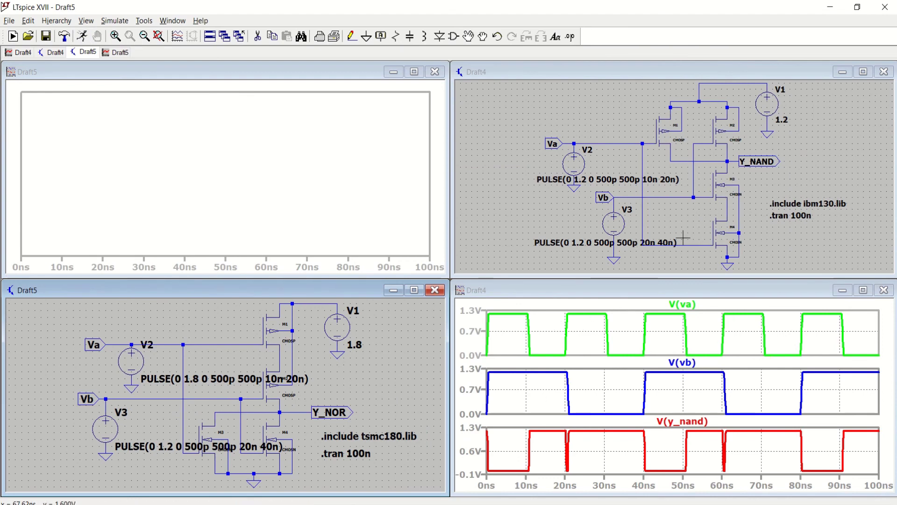
left_click(170, 345)
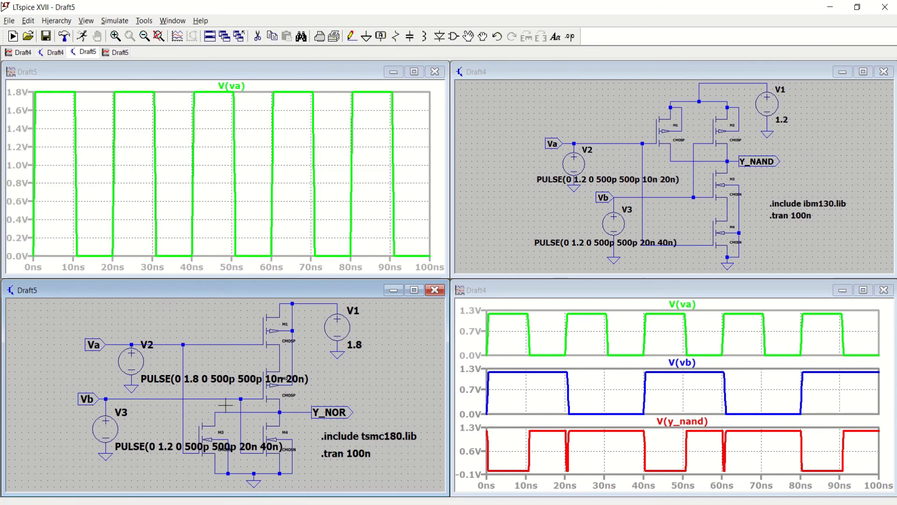
left_click(158, 397)
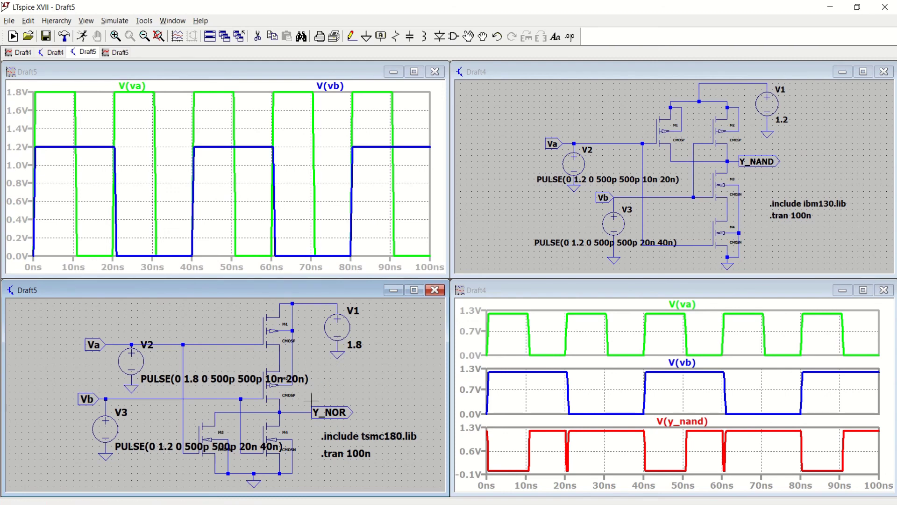
left_click(300, 412)
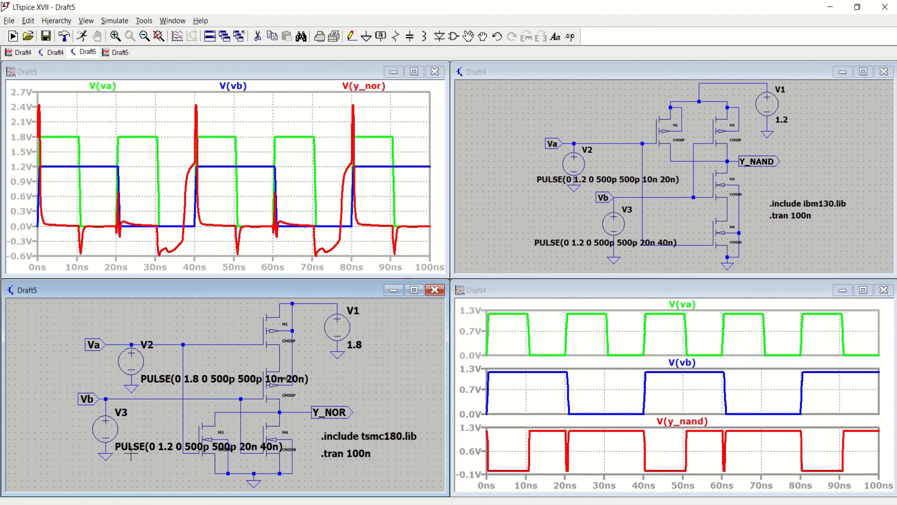
left_click(414, 289)
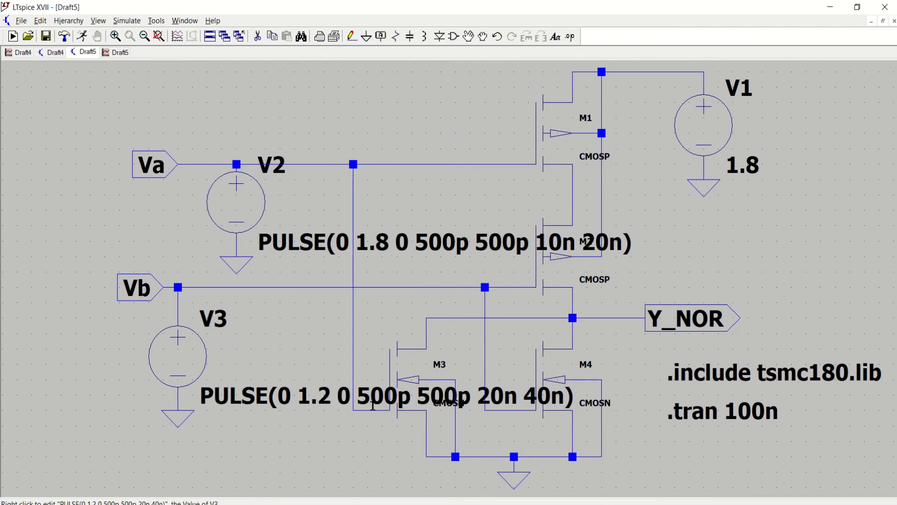
Change V3's pulse Von from 1.2 V to 1.8 V and rerun the simulation
right_click(197, 366)
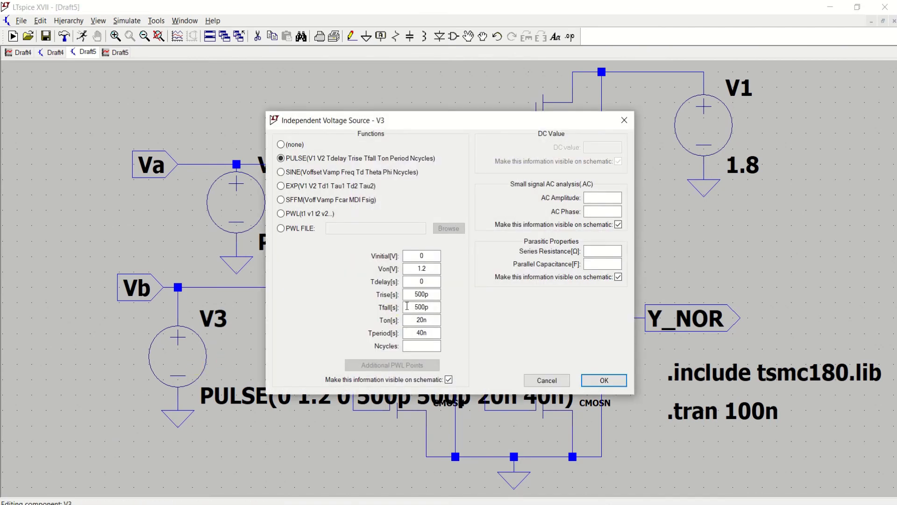
double_click(422, 268)
type("1")
left_click(604, 380)
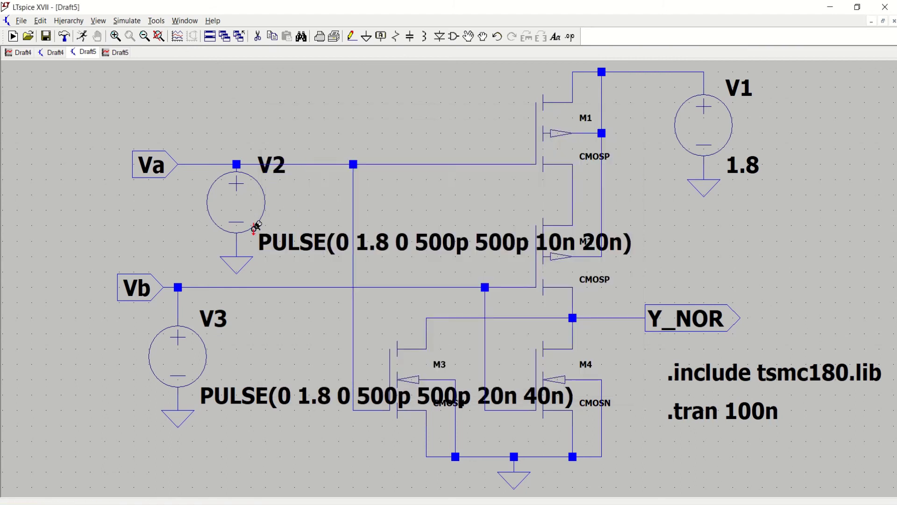
left_click(82, 38)
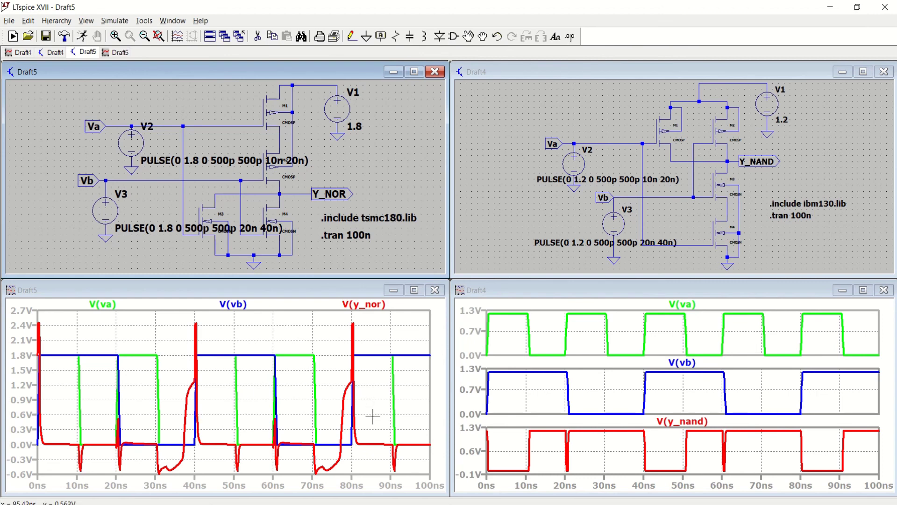
Maximize the waveform plot, add two plot panes, and move V(va) and V(vb) into them
left_click(418, 290)
right_click(514, 110)
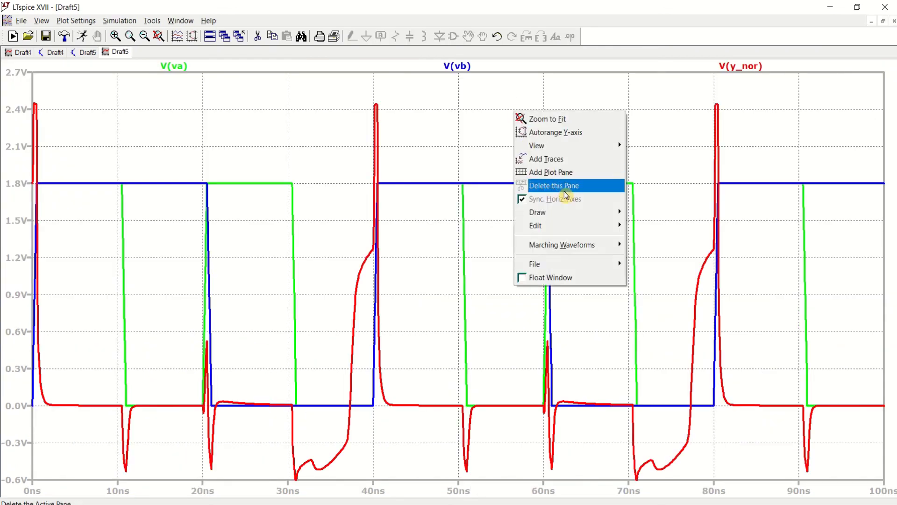
left_click(570, 178)
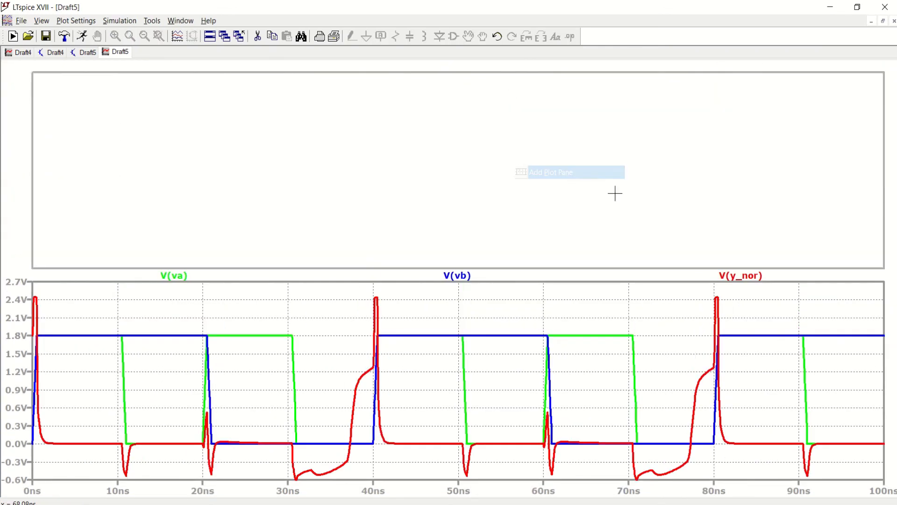
right_click(441, 163)
left_click(493, 224)
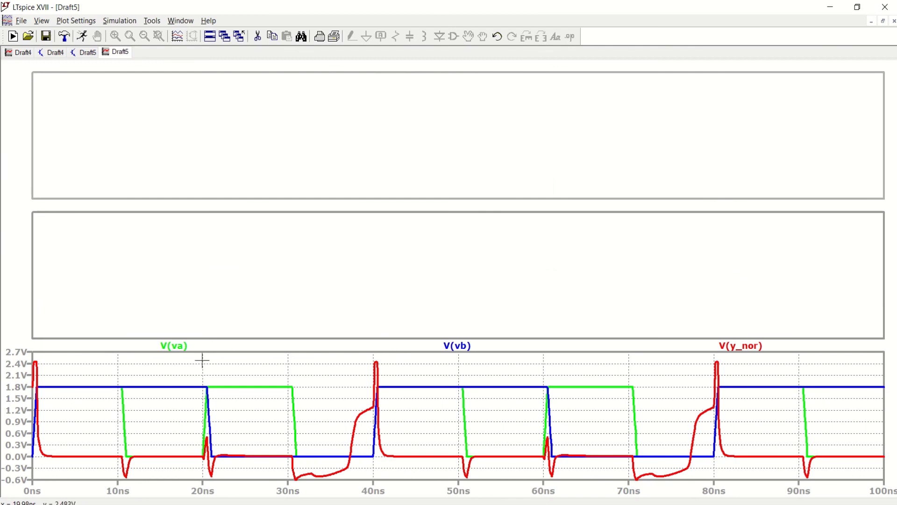
left_click_drag(184, 347, 240, 134)
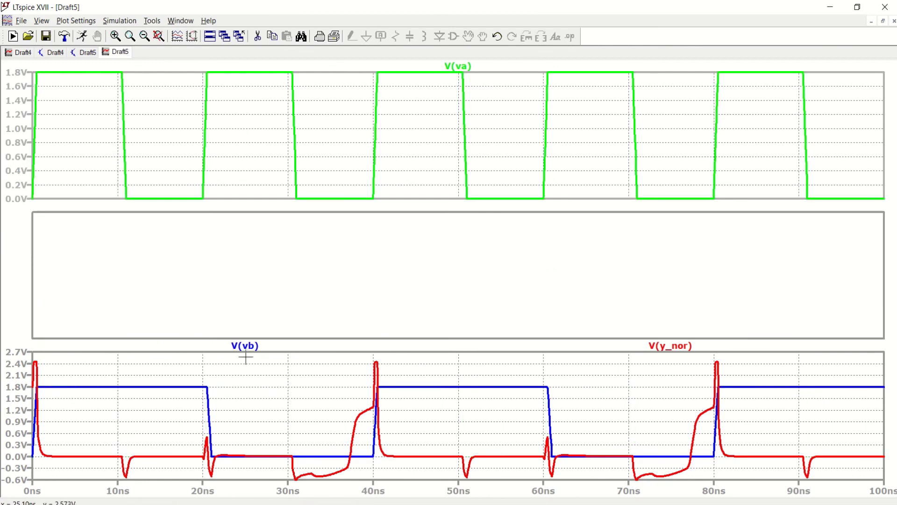
left_click_drag(255, 349, 257, 245)
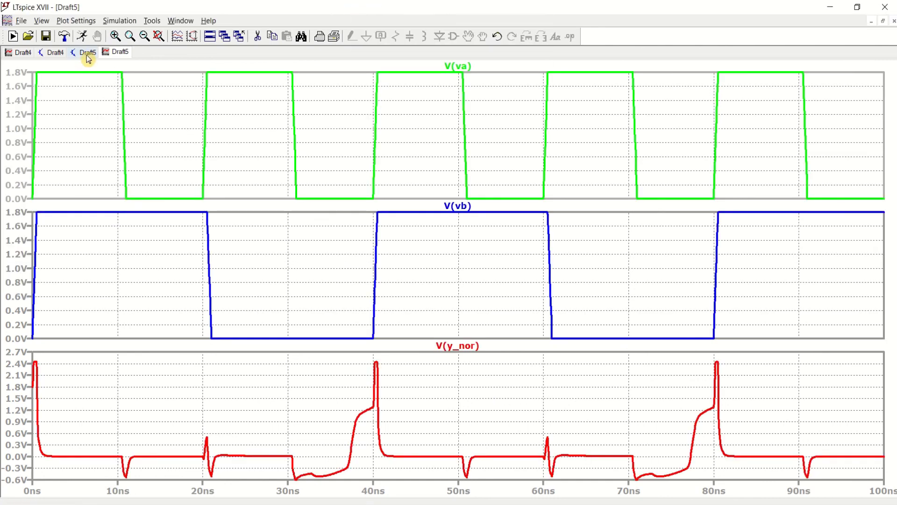
Return to the Draft5 schematic and confirm M1's length and width are both 180nm
left_click(86, 55)
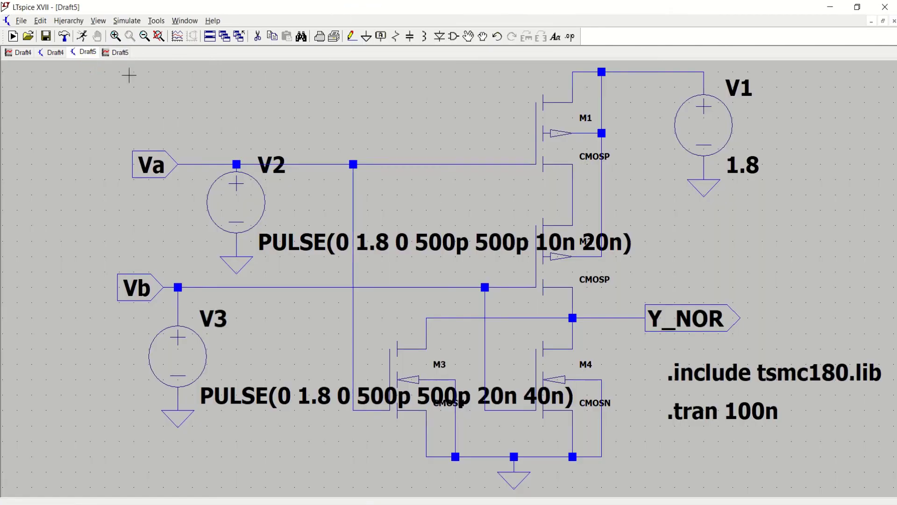
right_click(543, 152)
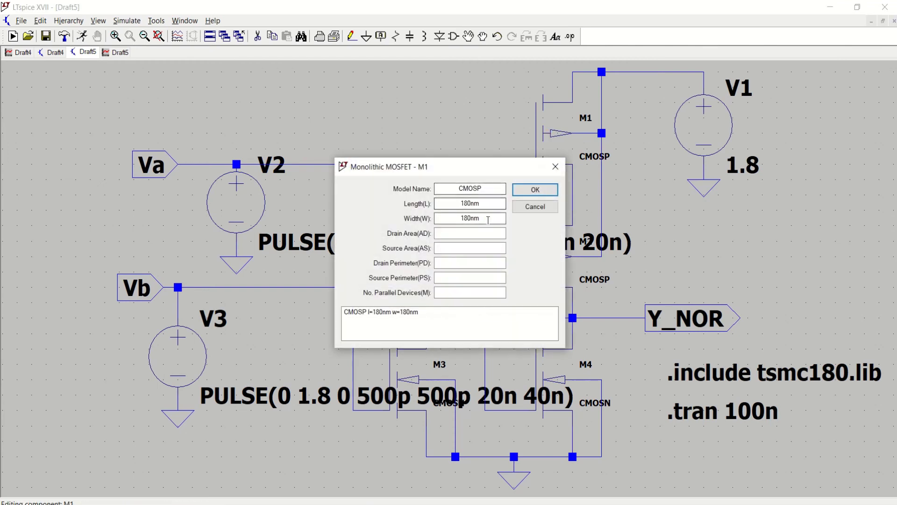
double_click(442, 205)
left_click_drag(495, 216, 450, 215)
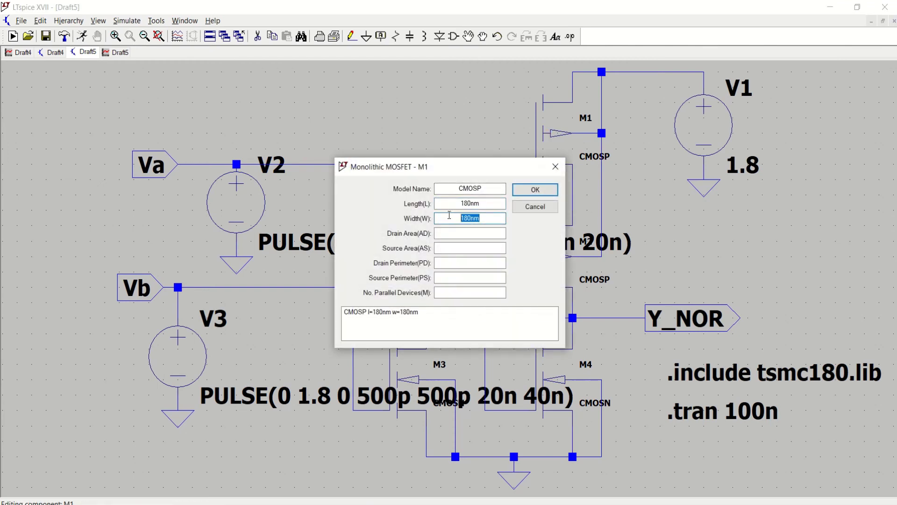
left_click(535, 192)
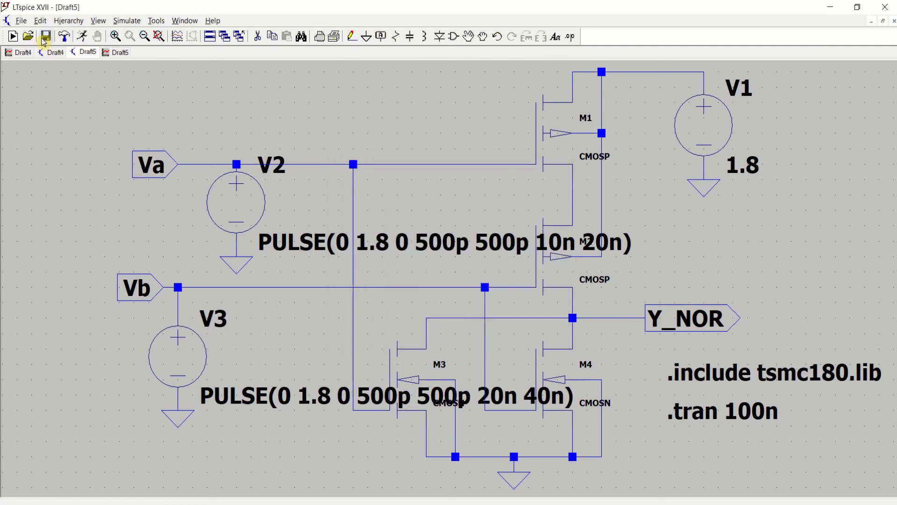
Rerun the NOR simulation to refresh the V(va), V(vb) and V(y_nor) panes
left_click(86, 42)
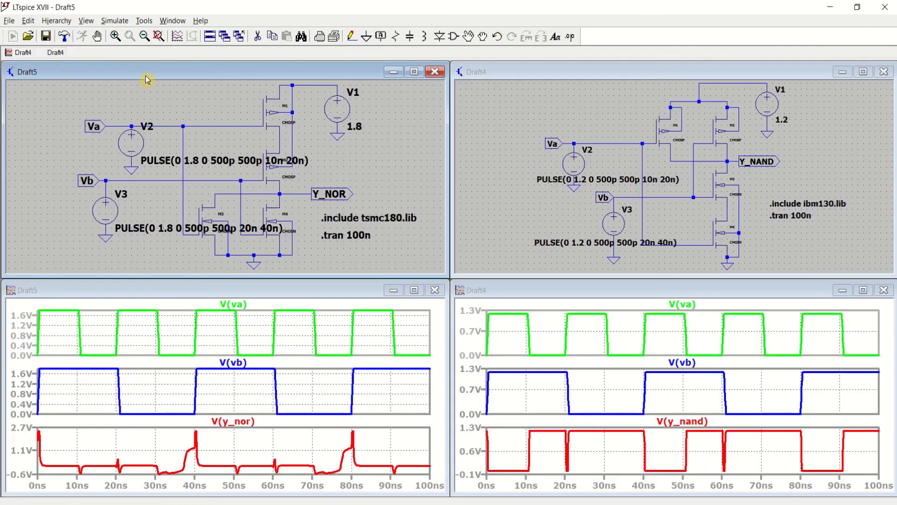